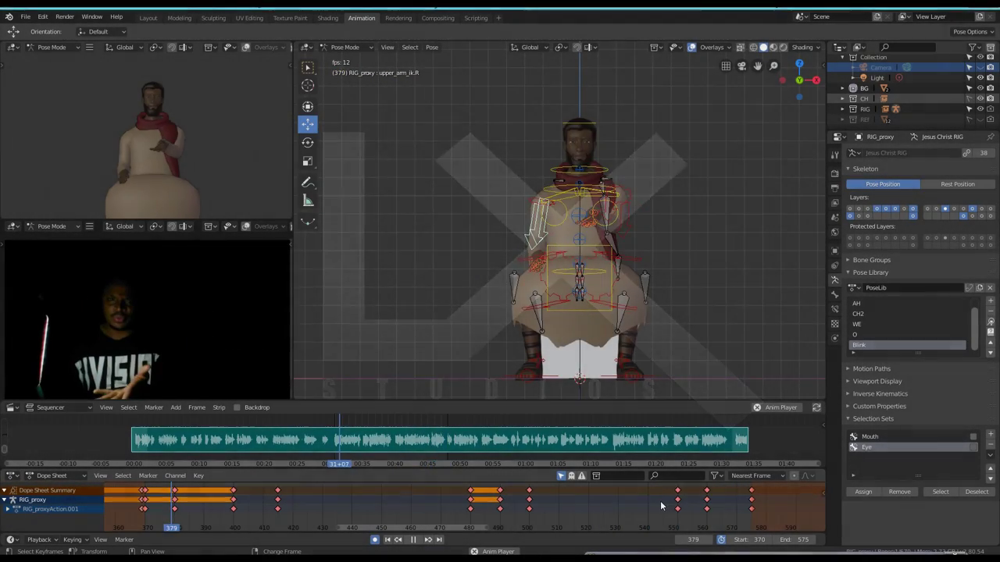
Play the dialogue animation, stop it near frame 545, and land on the frame 550 keyframe.
click(660, 528)
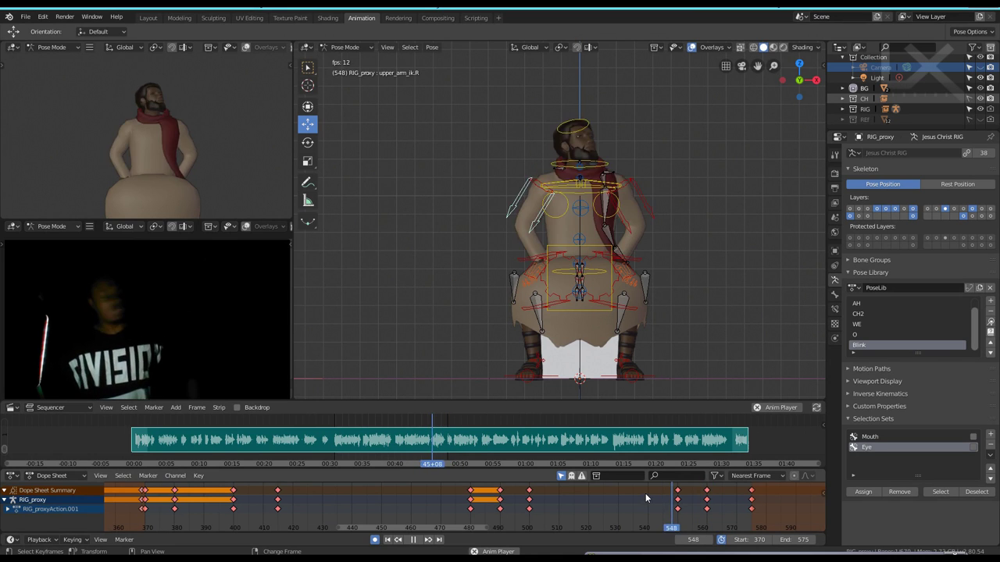
click(409, 539)
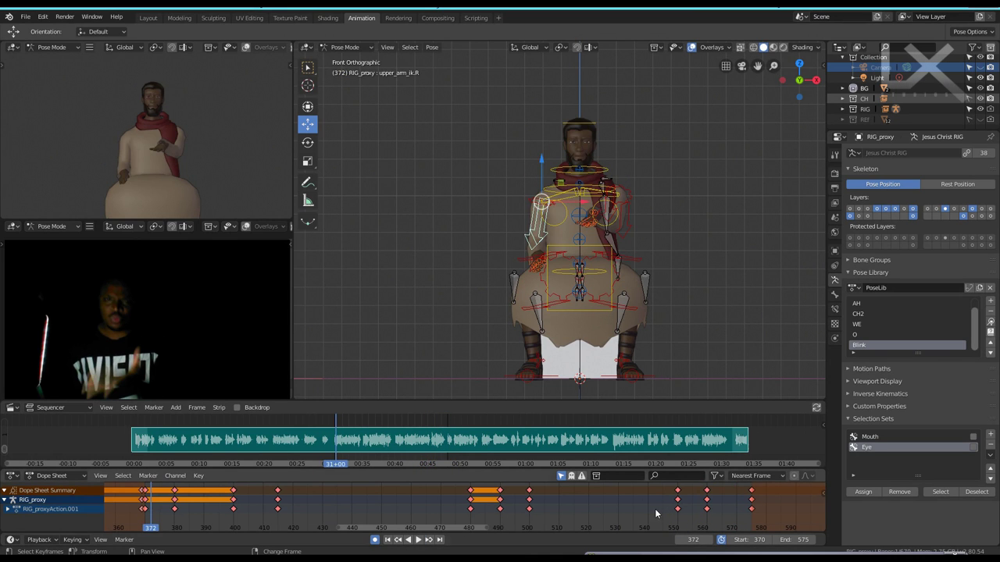
click(662, 522)
key(Up)
Tilt the chest bone forward around its local X axis.
click(580, 185)
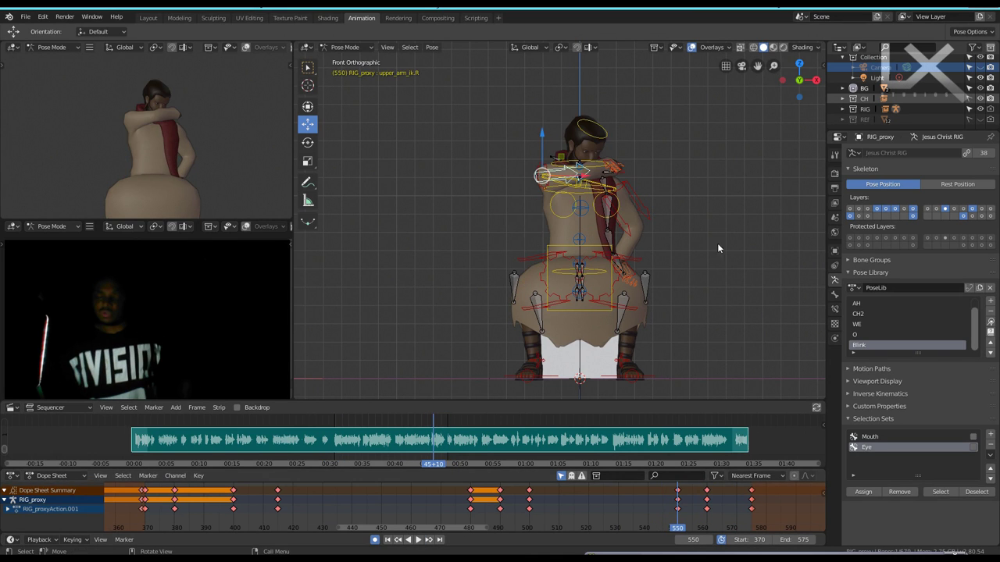
key(r)
click(591, 186)
key(r)
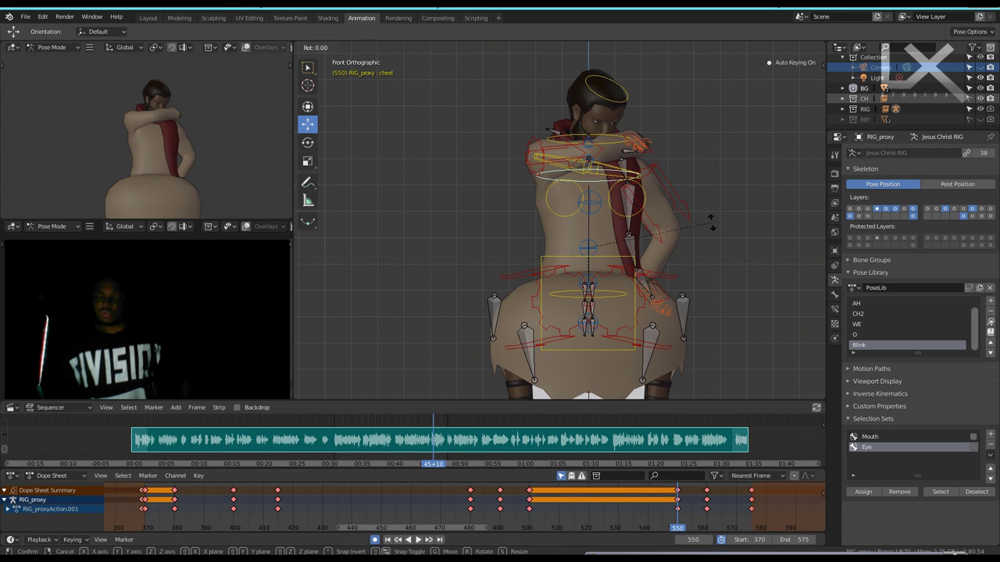
key(x)
key(x)
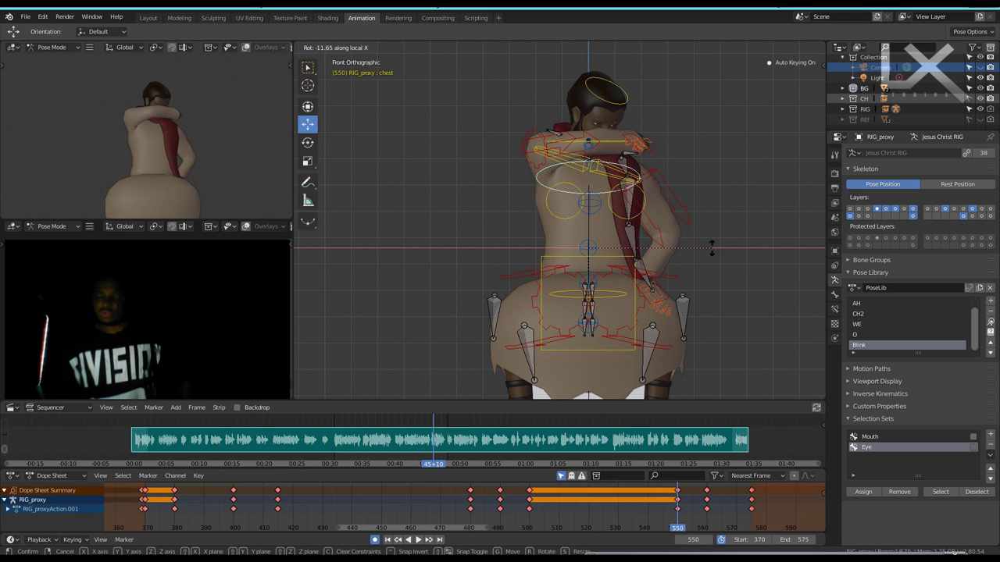
click(684, 235)
Move tweak_spine.003 vertically, then compare keyframes 500 and 550.
click(591, 187)
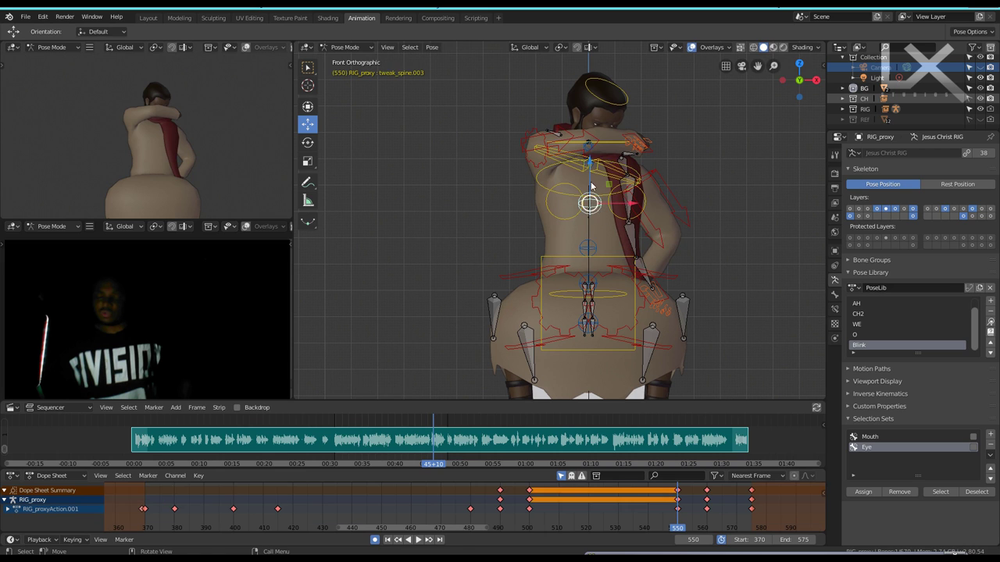
key(g)
key(z)
click(588, 154)
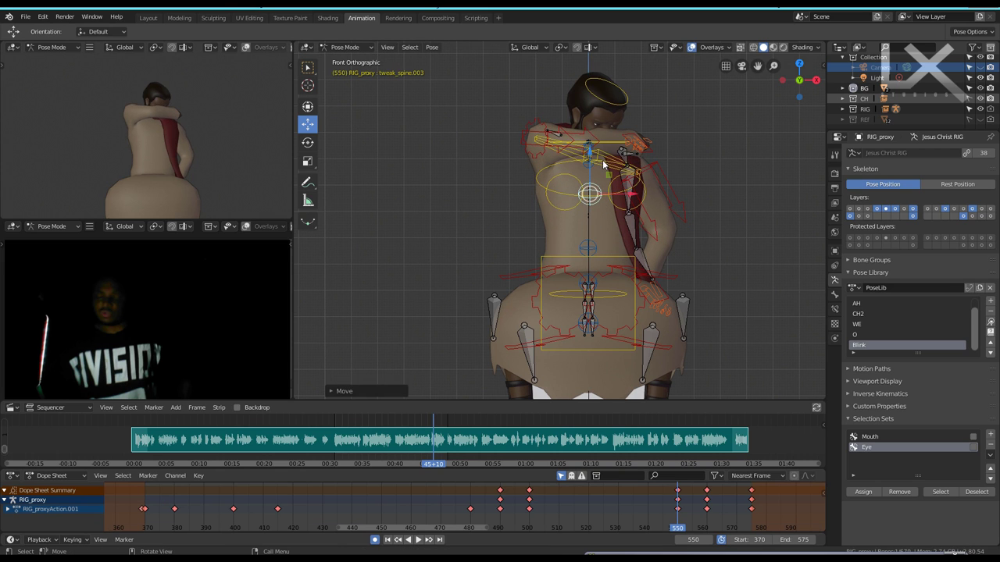
key(Down)
key(Up)
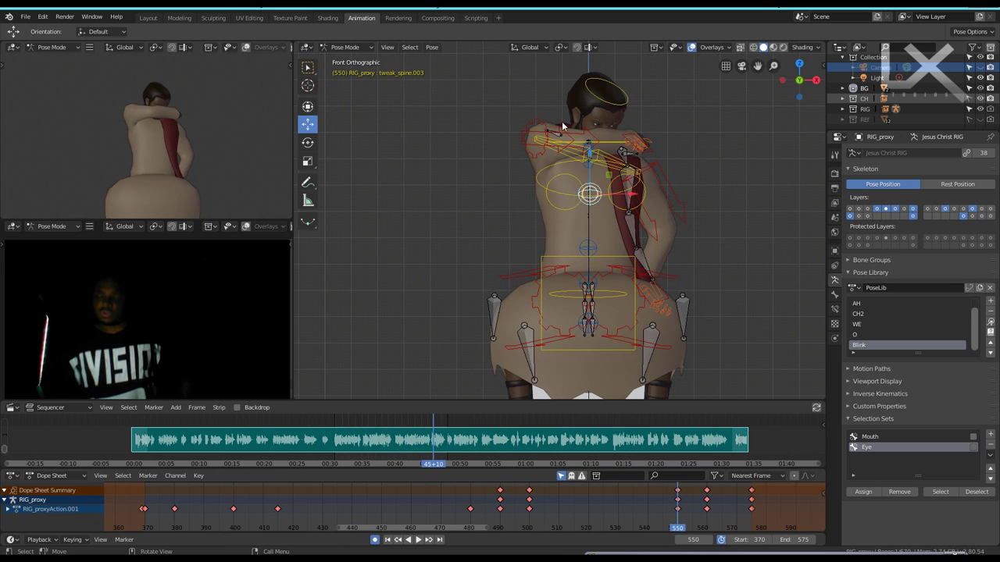
Rotate upper_arm_ik.R 16.65° around its local Z axis.
click(561, 124)
key(r)
key(z)
key(z)
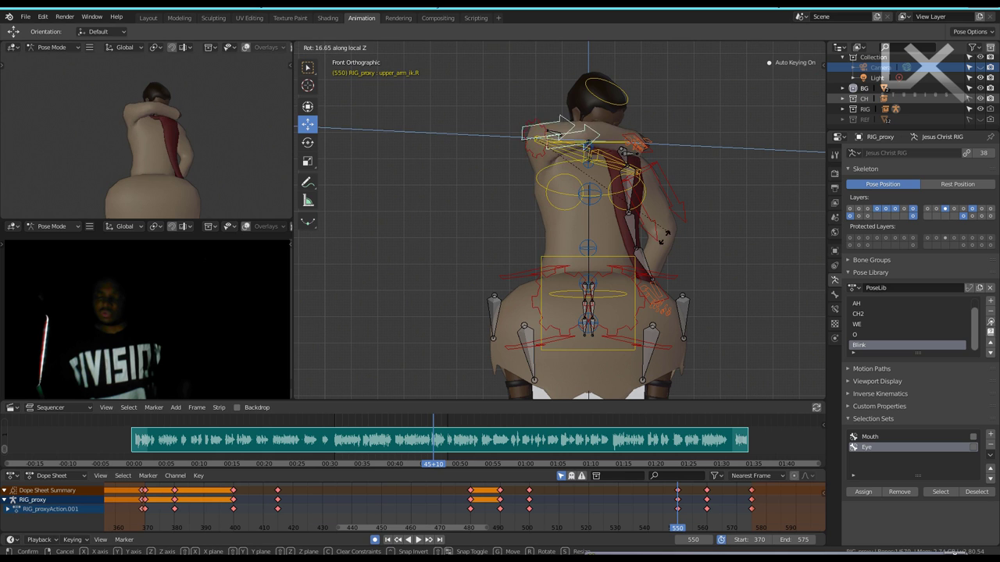
click(677, 211)
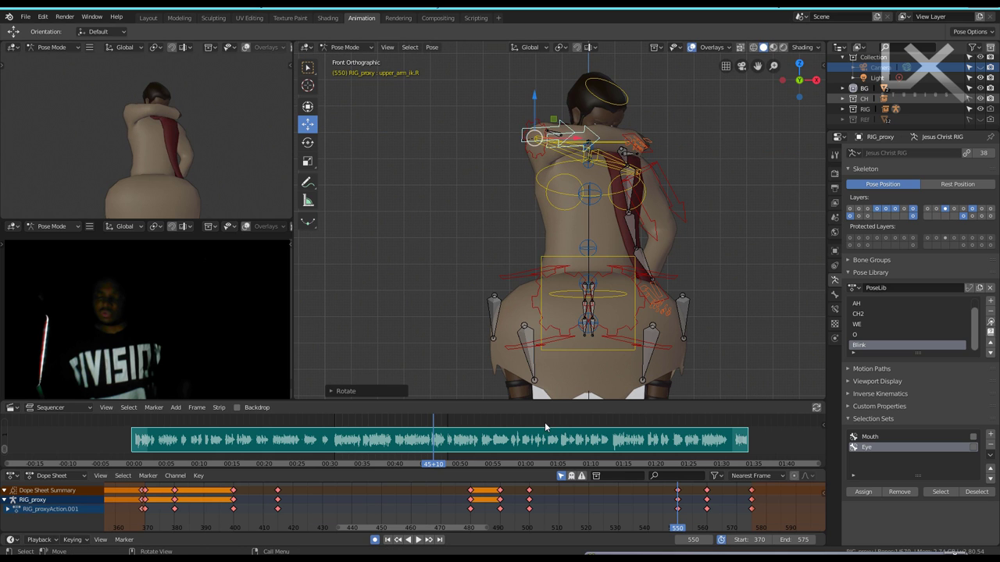
Replay the gesture and save 'The Bible Luke 11 51.blend'.
click(417, 540)
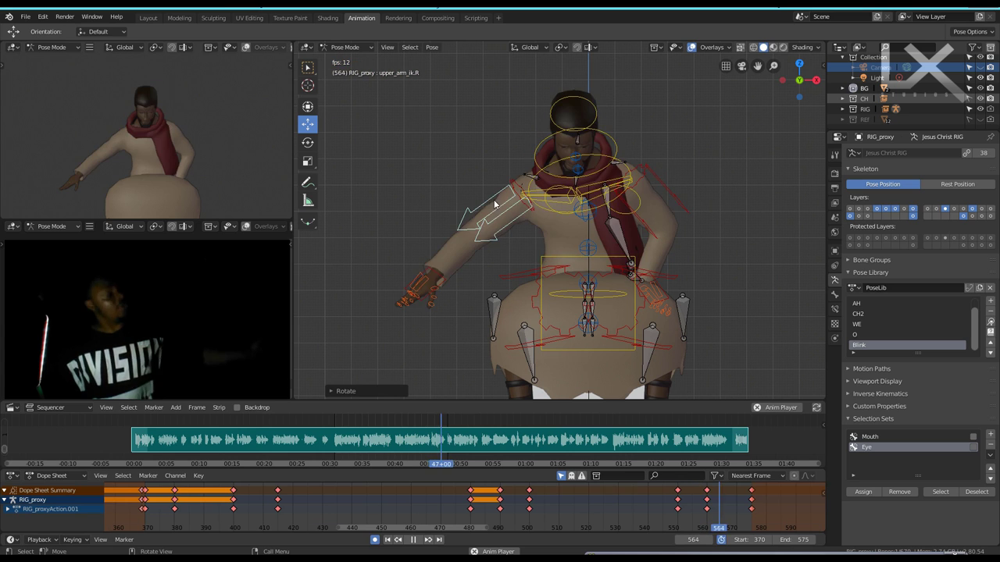
click(534, 512)
key(ctrl+s)
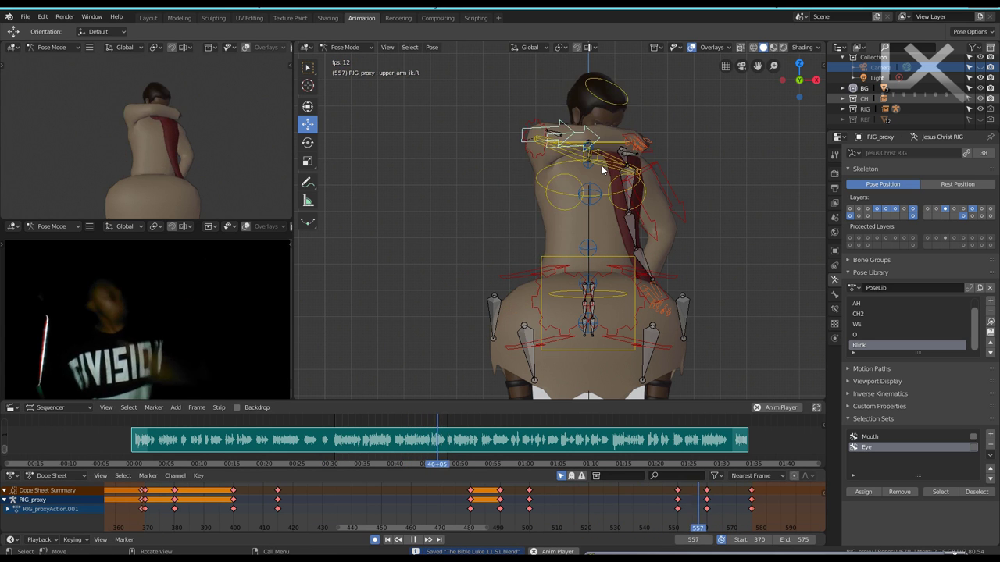
right_click(582, 191)
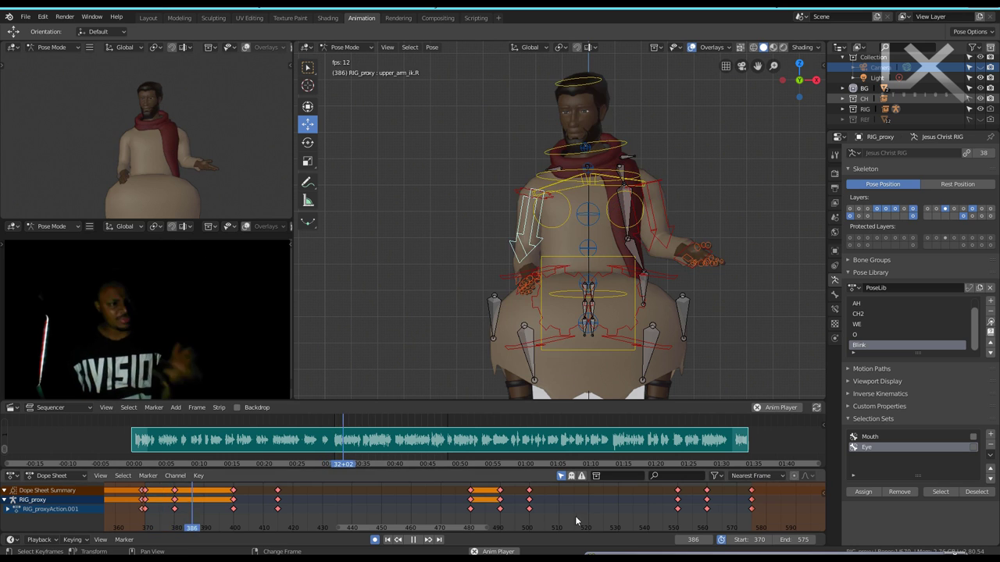
Stop playback on frame 550 and rotate the right shoulder bone.
click(678, 522)
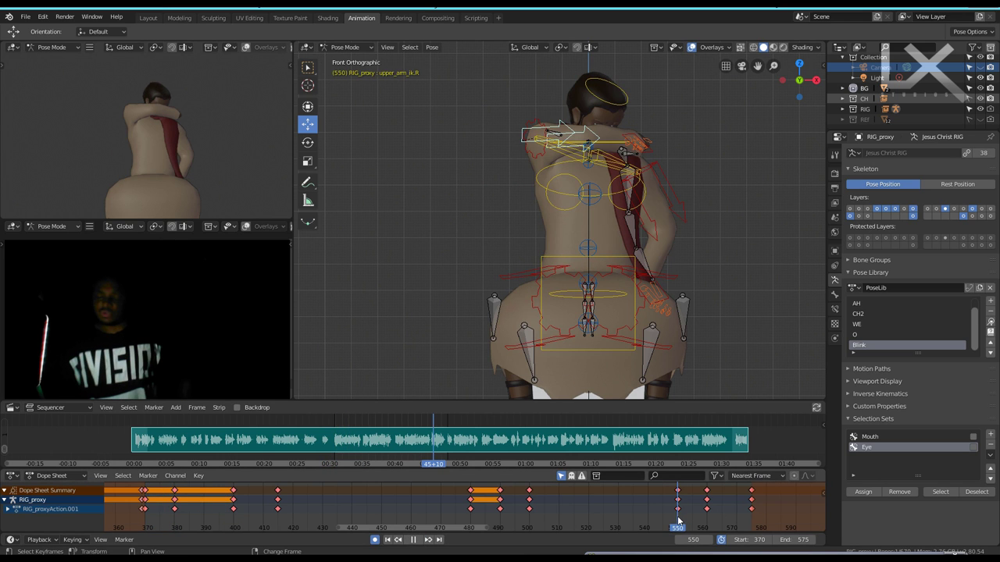
key(space)
scroll(658, 119, up, 2)
click(589, 133)
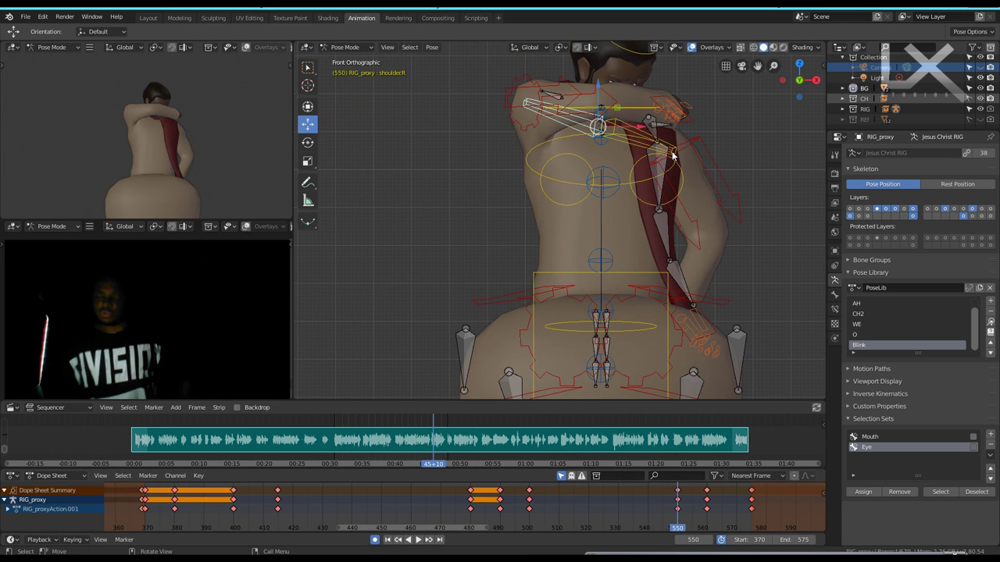
key(r)
click(708, 136)
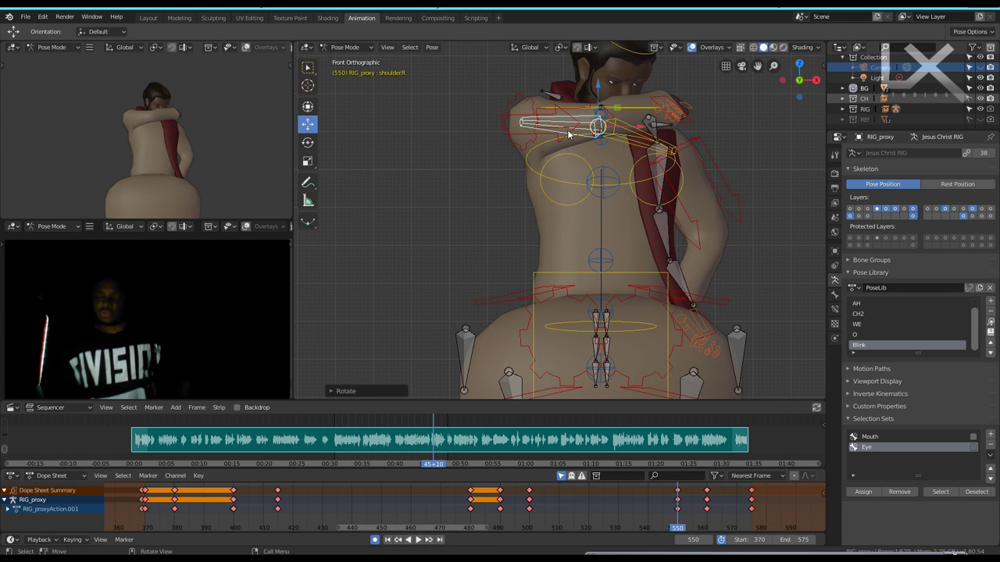
Rotate the right upper arm IK, then rotate shoulder.R around its local Z axis.
click(513, 122)
key(r)
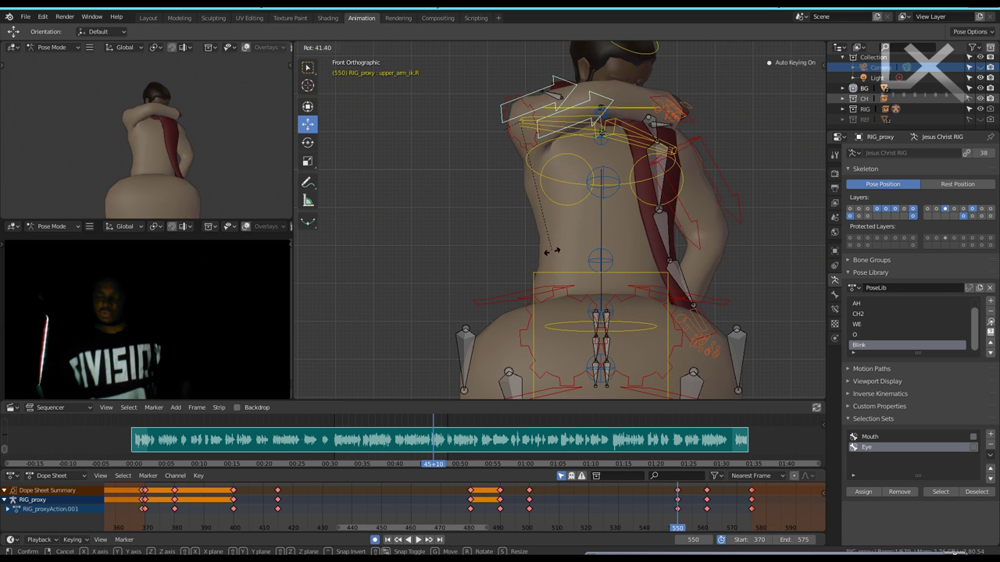
click(564, 250)
click(600, 139)
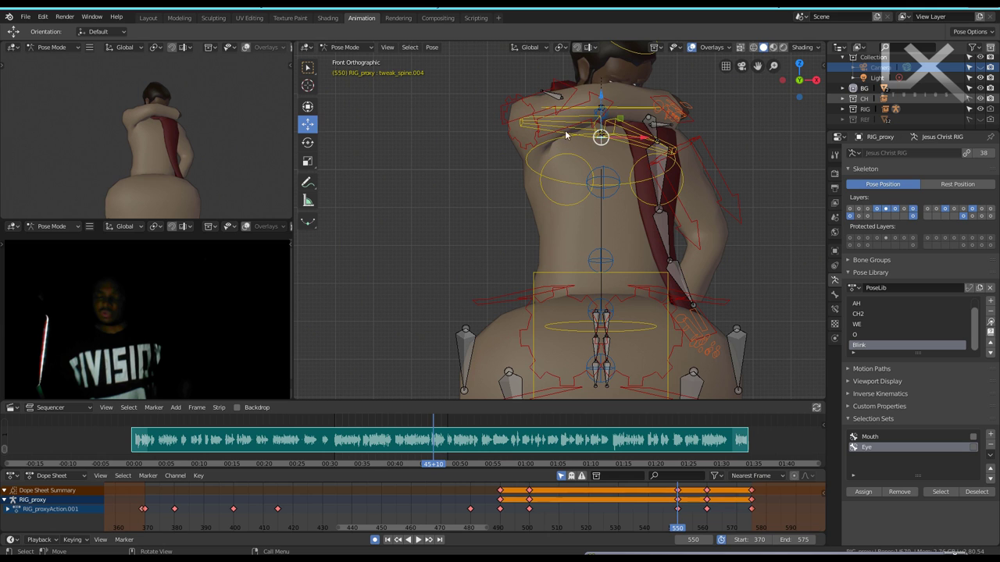
click(556, 133)
click(571, 144)
click(594, 143)
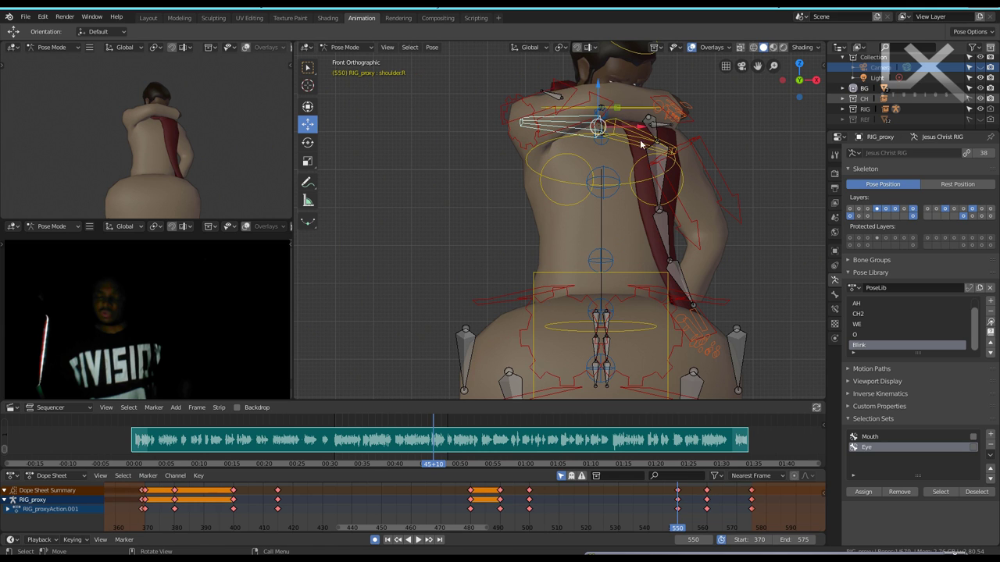
key(r)
key(z)
key(z)
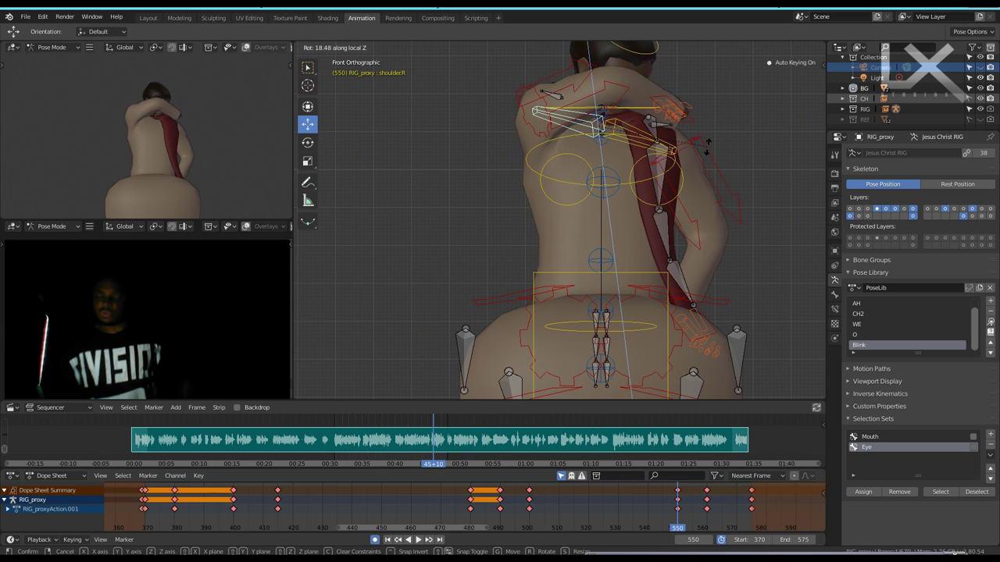
click(707, 144)
Move hand_ik.R along local X, lowering the right hand by 0.0772 m.
click(660, 104)
key(g)
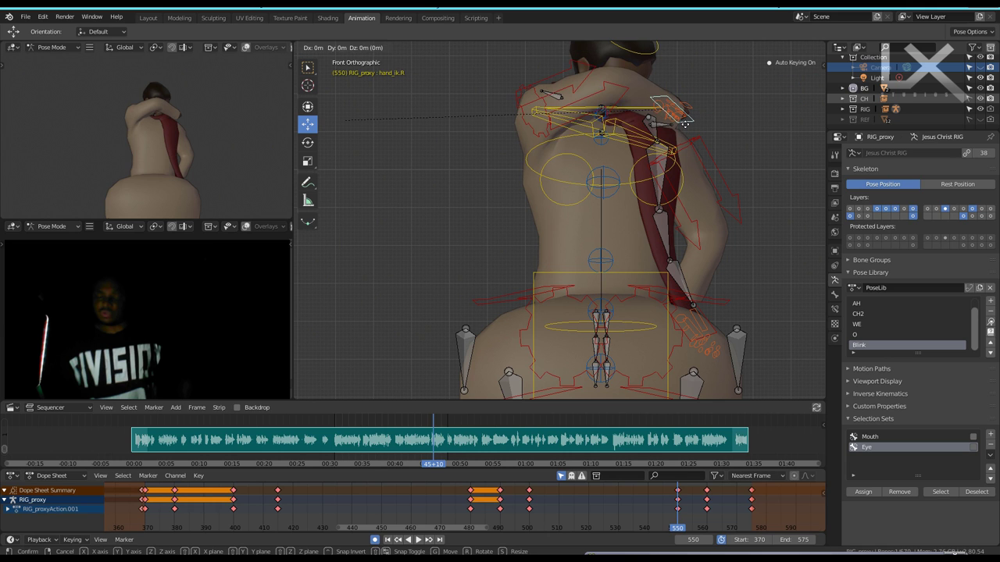
key(z)
key(z)
key(z)
key(z)
key(x)
key(x)
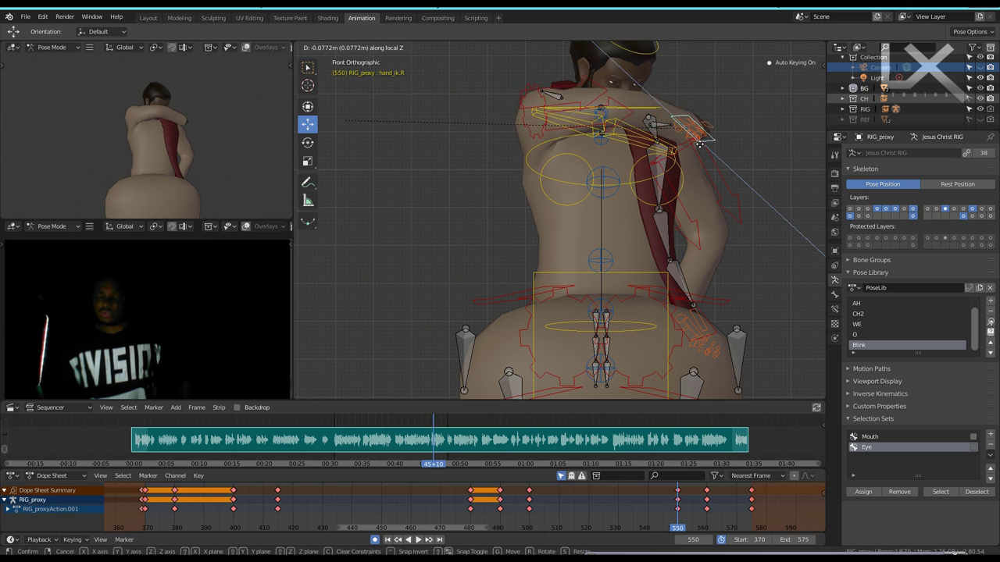
click(698, 146)
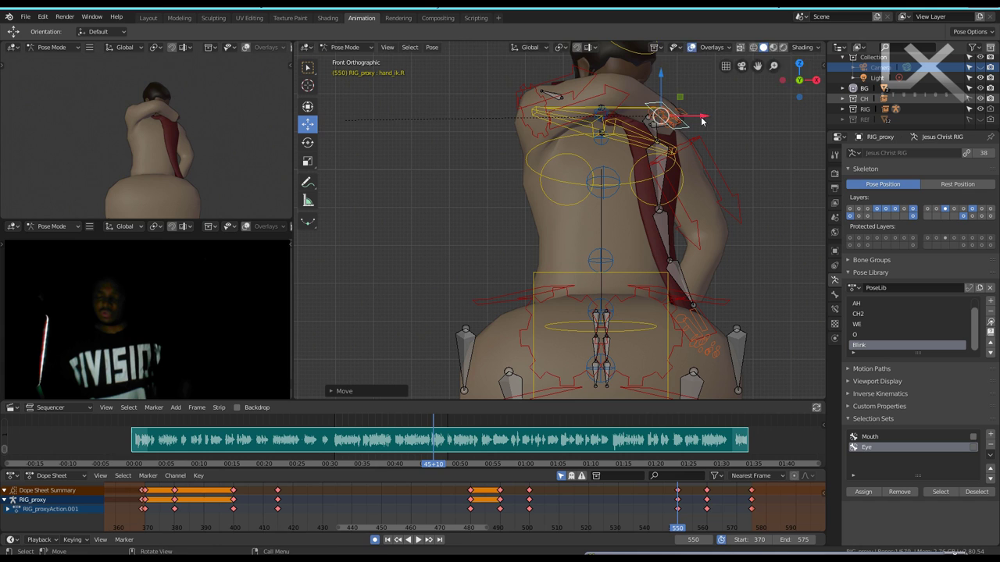
key(g)
click(710, 129)
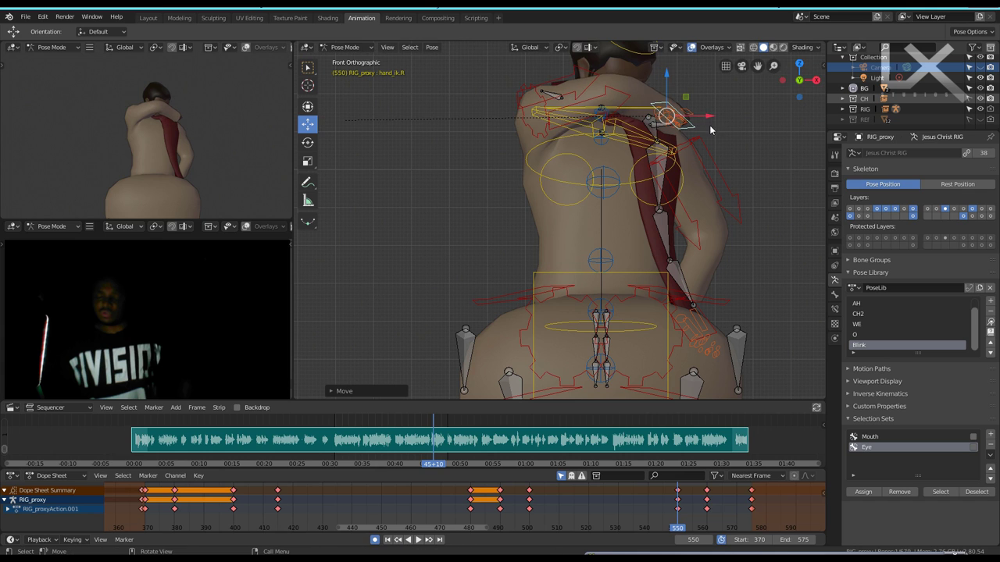
Turn upper_arm_ik.R 16.39° around local Z and play the animation back.
click(601, 95)
key(r)
key(z)
key(z)
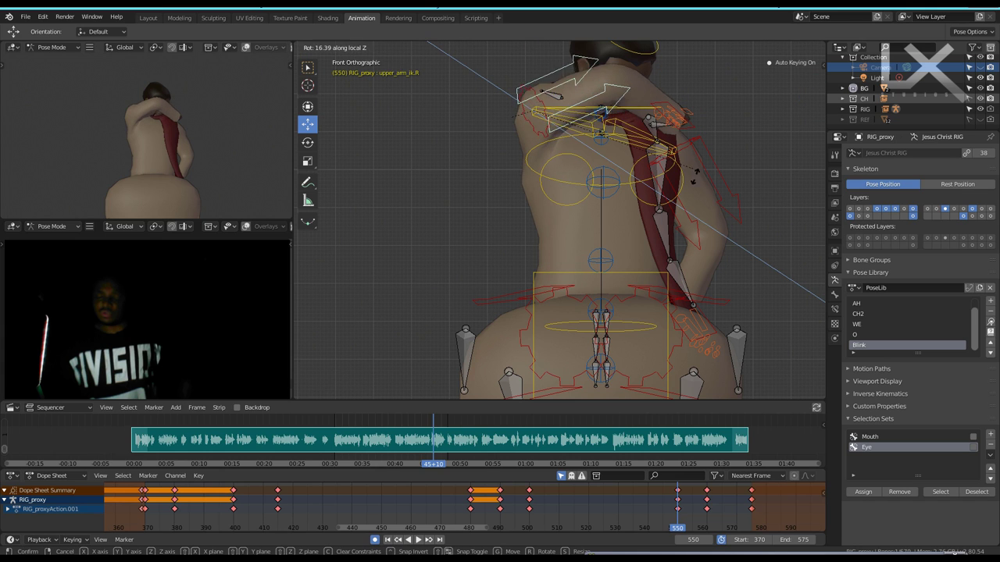
click(746, 70)
scroll(647, 170, down, 2)
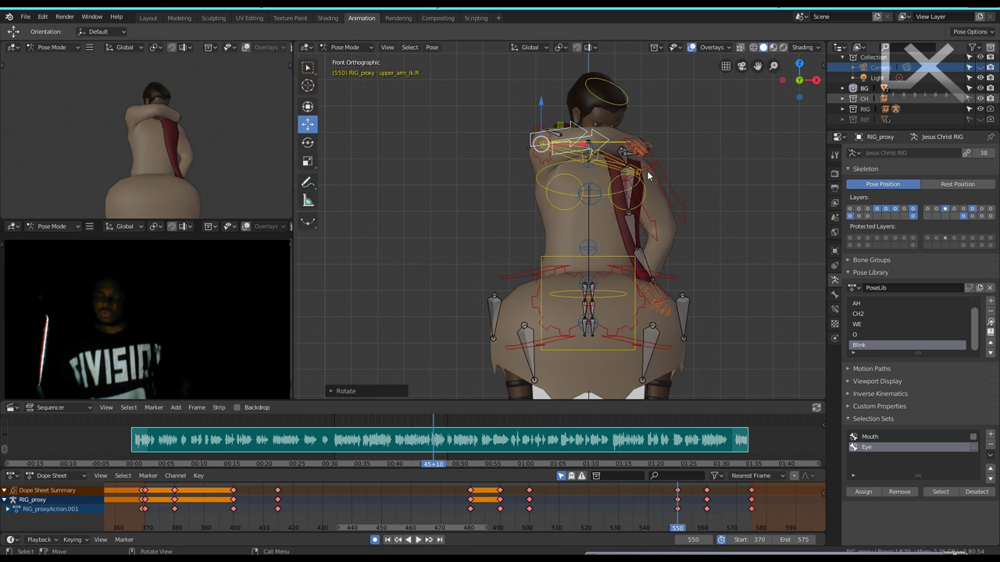
click(418, 539)
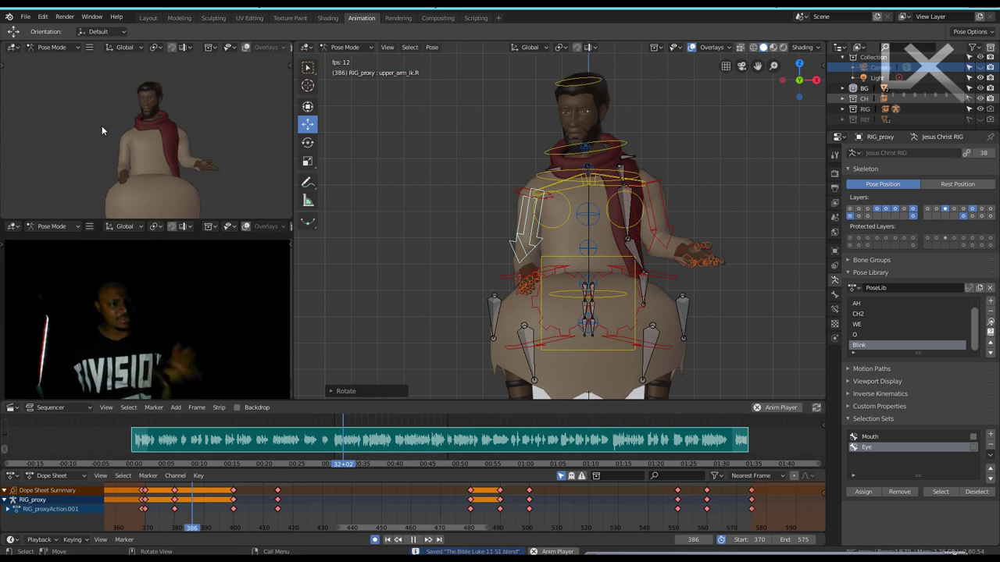
key(ctrl+space)
key(KP_0)
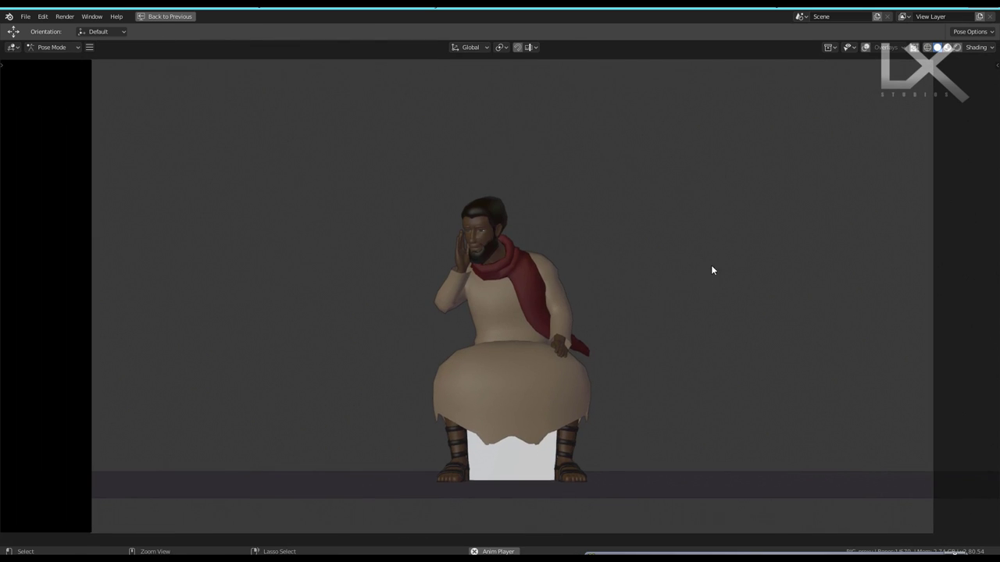
key(Home)
key(ctrl+s)
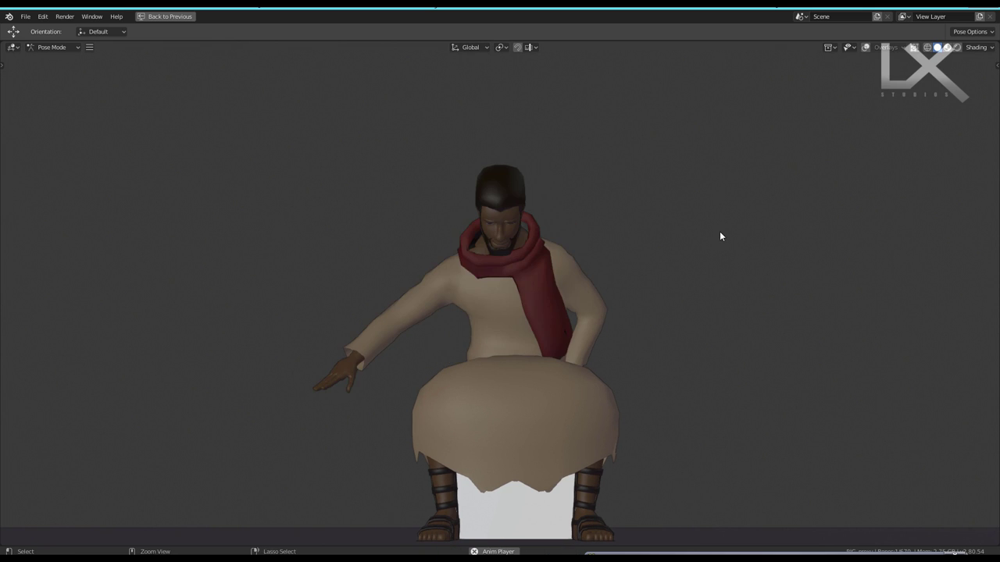
key(ctrl+space)
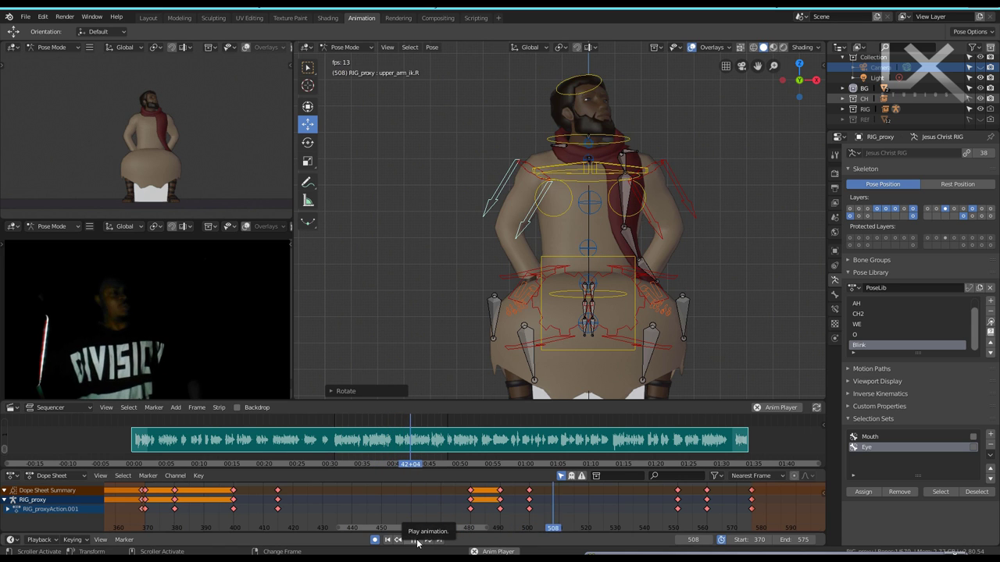
Keyframe the right upper arm bone's pose at frame 520 and review the timing.
click(415, 540)
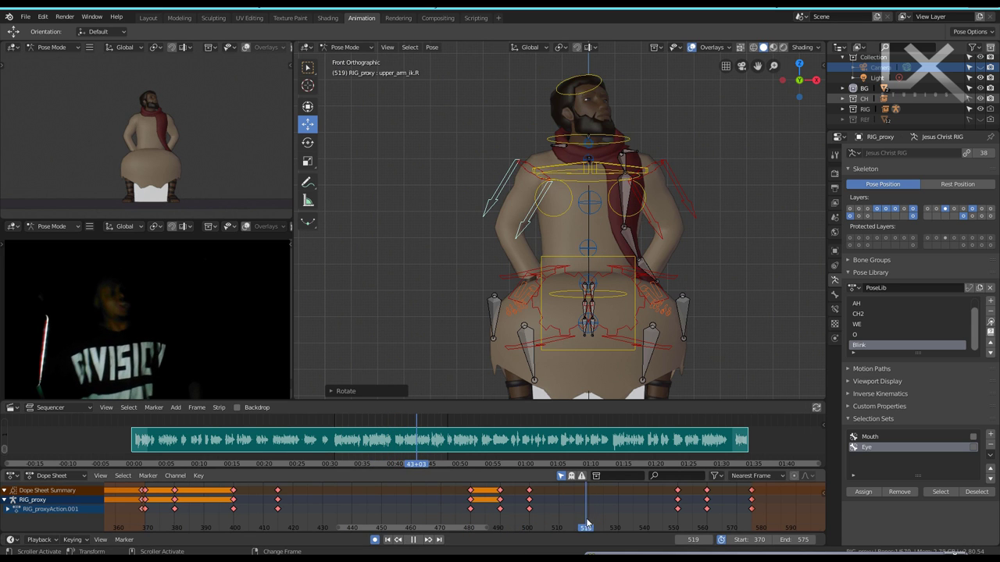
click(534, 170)
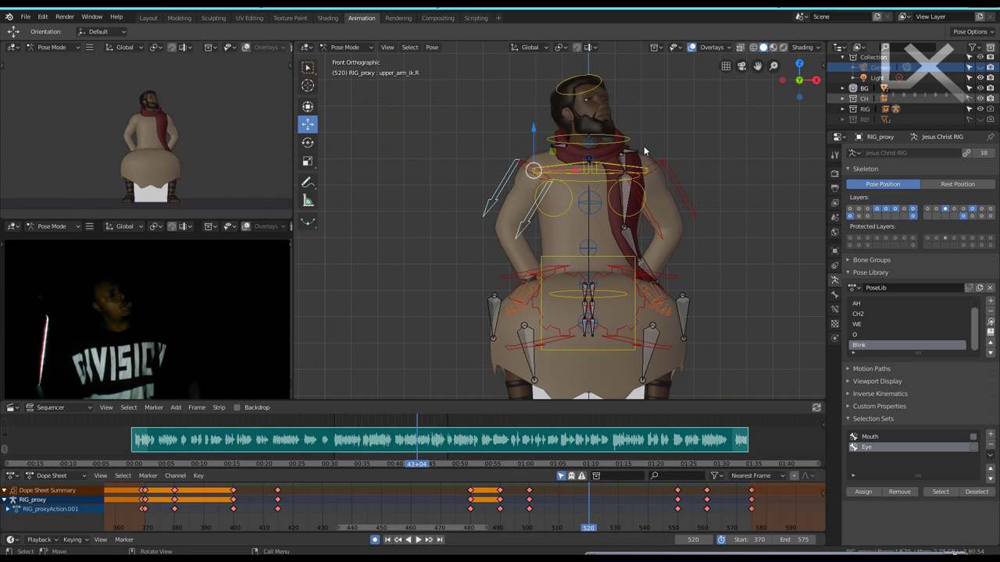
key(i)
click(418, 539)
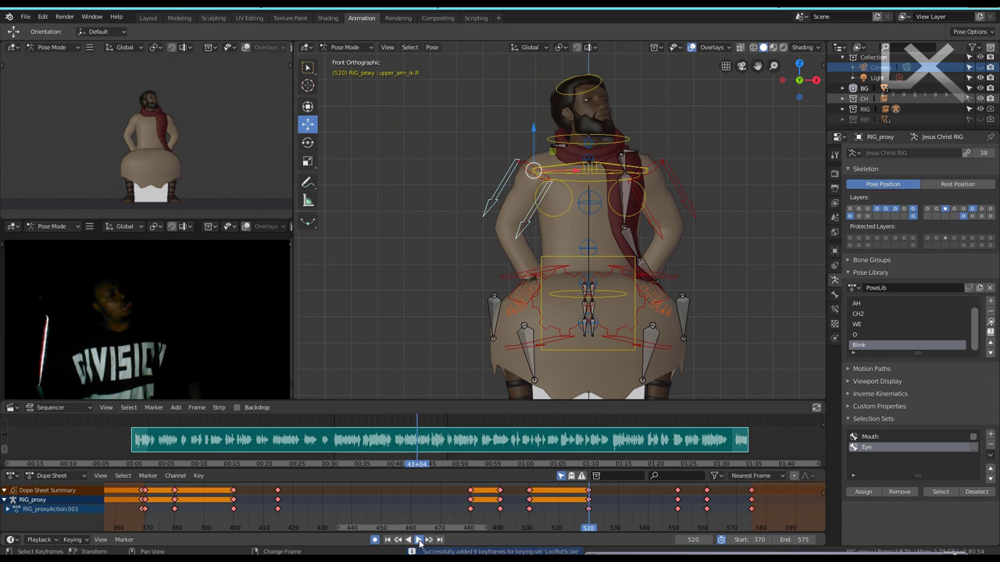
click(416, 539)
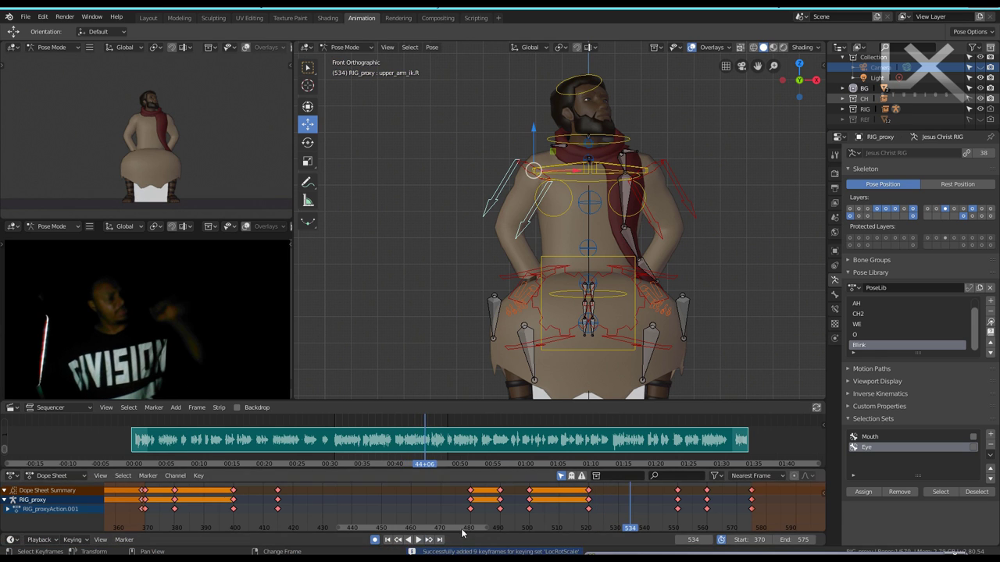
Keyframe the right upper arm pose at frames 540 and 544.
click(417, 542)
key(space)
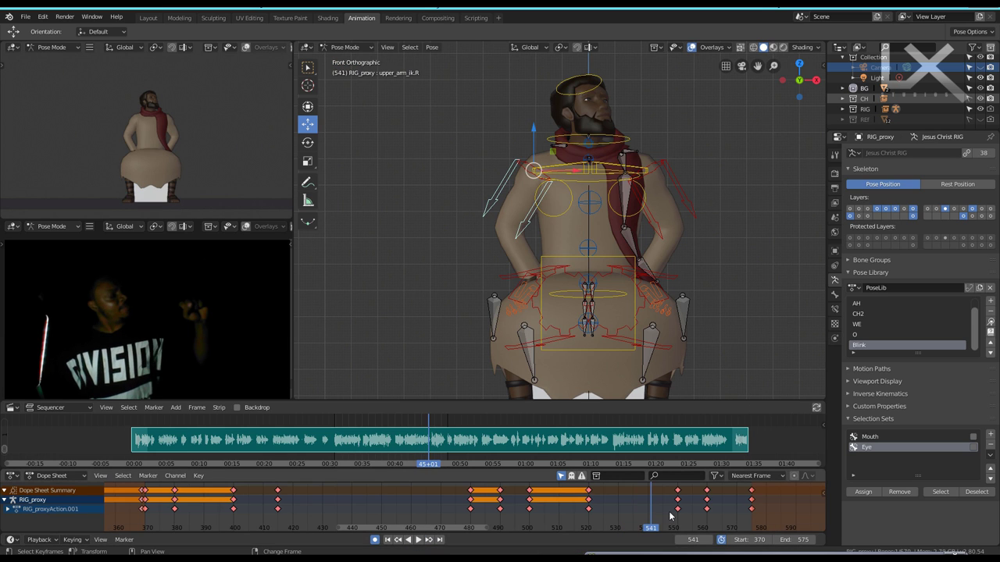
key(Left)
key(i)
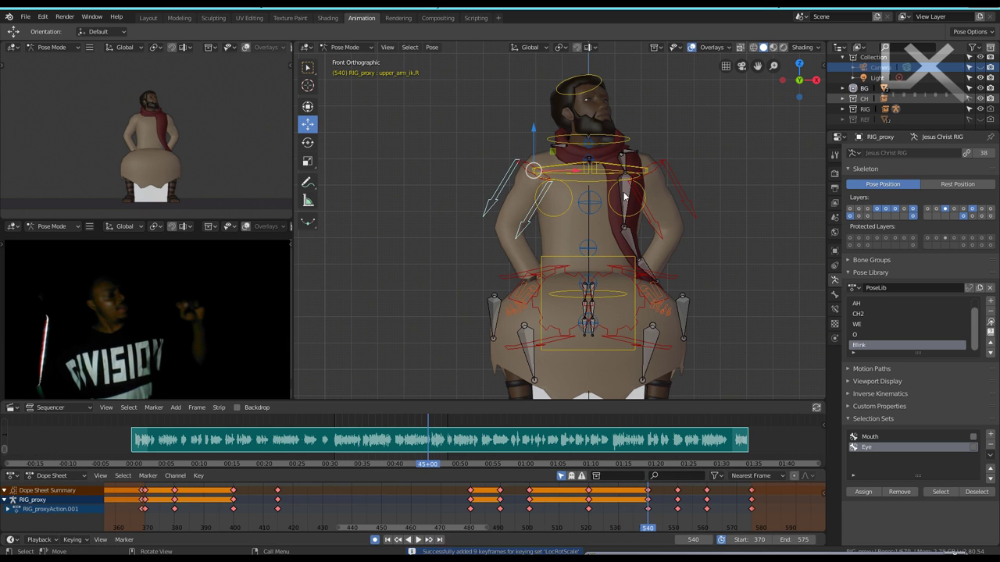
key(Right)
key(Right)
key(Right)
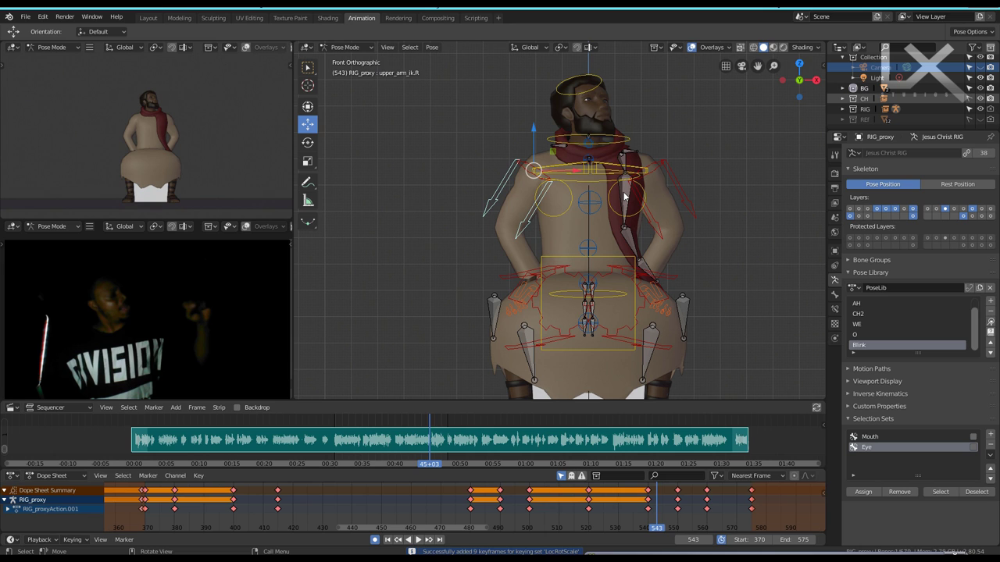
key(Right)
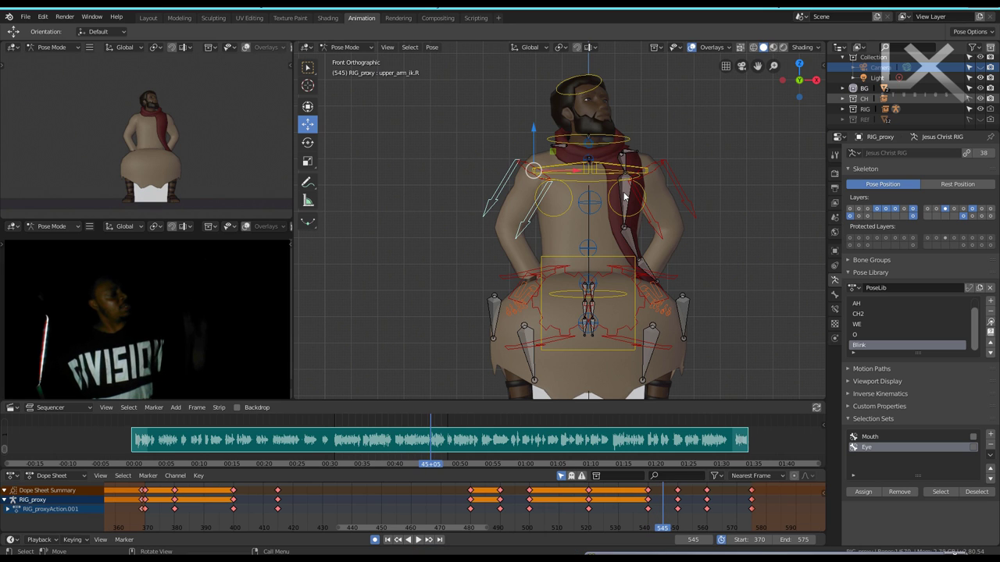
key(i)
Replay the gesture from frame 487, forward and then backwards.
click(491, 528)
click(418, 540)
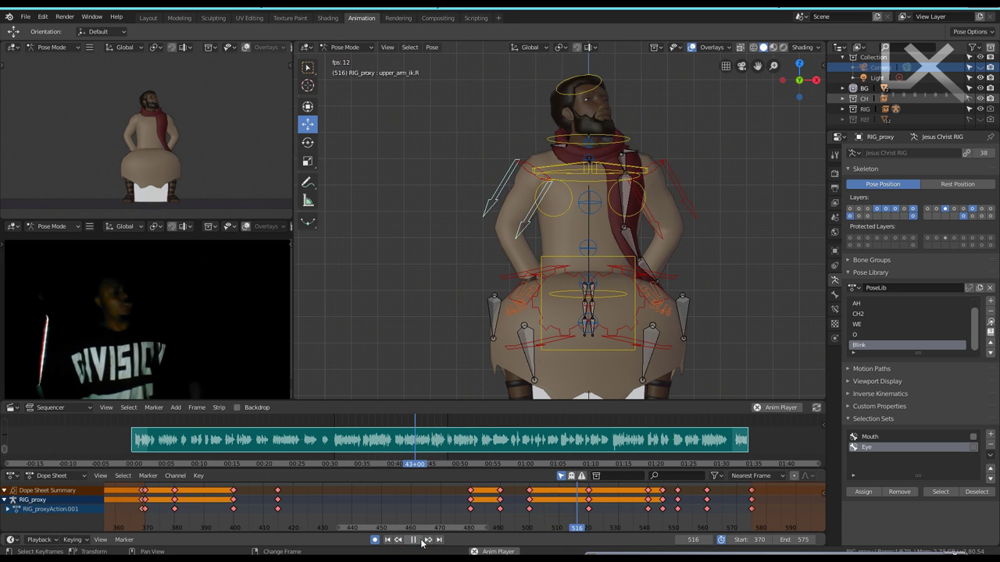
key(space)
key(shift+ctrl+space)
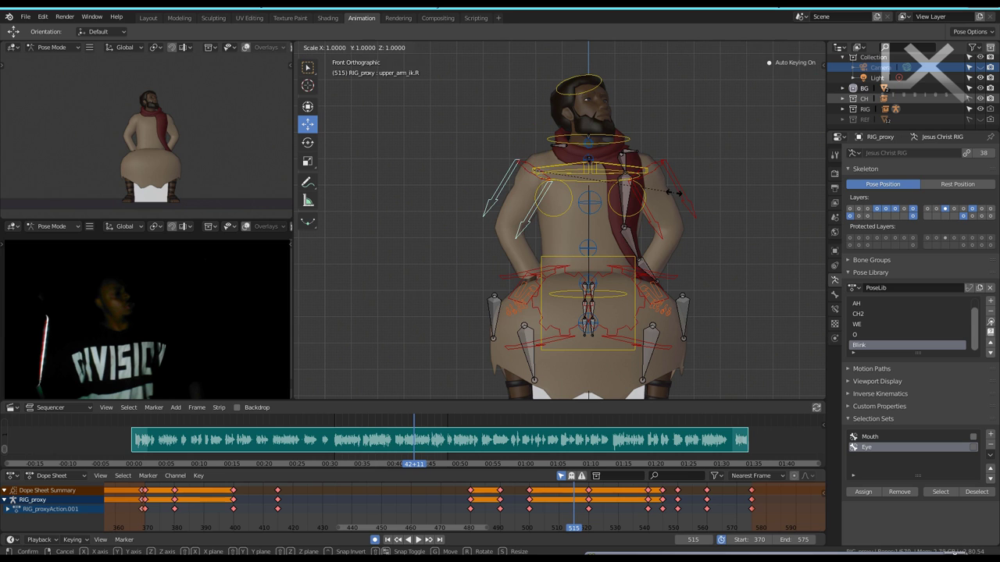
Select all bones, keyframe the full rig at frame 515 then 540, and undo the last change.
key(a)
key(i)
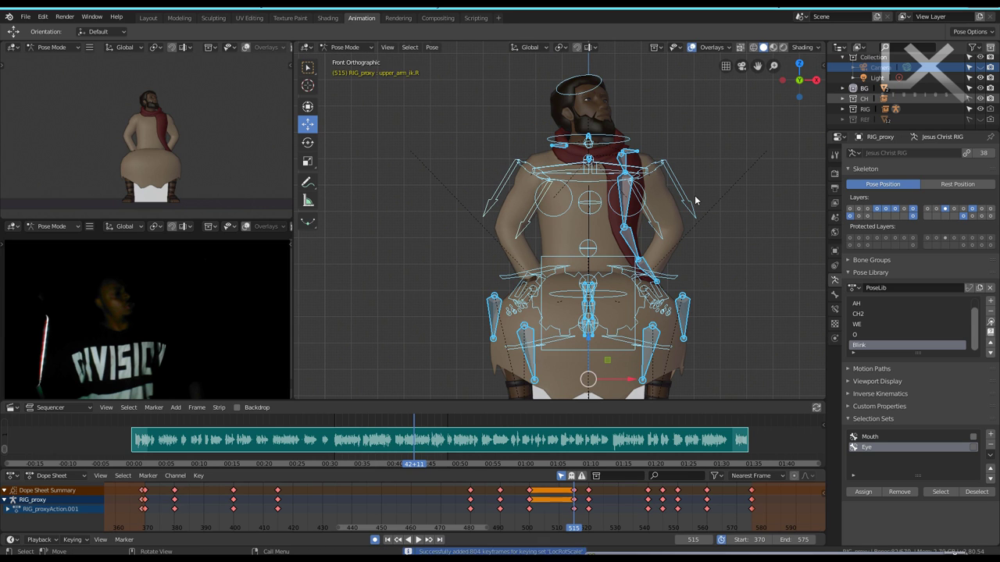
key(Up)
key(Up)
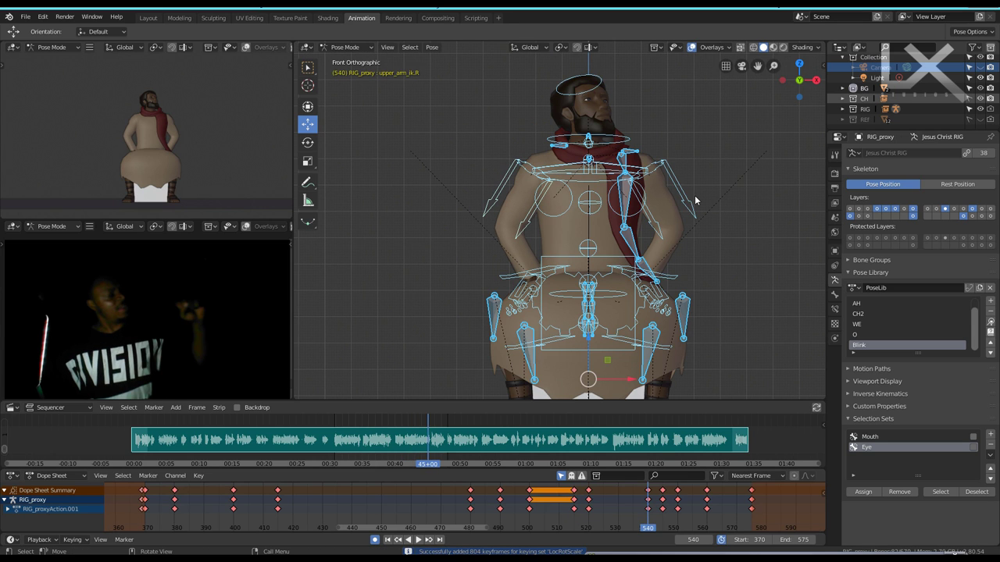
key(i)
key(Up)
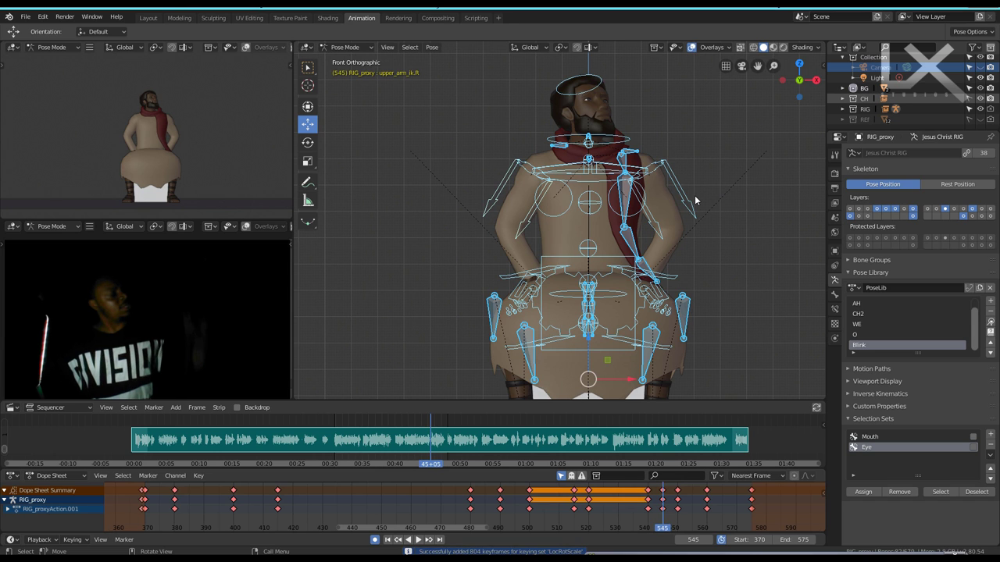
key(ctrl+z)
Replay from frame 507 and keyframe the whole rig at frame 525.
click(551, 527)
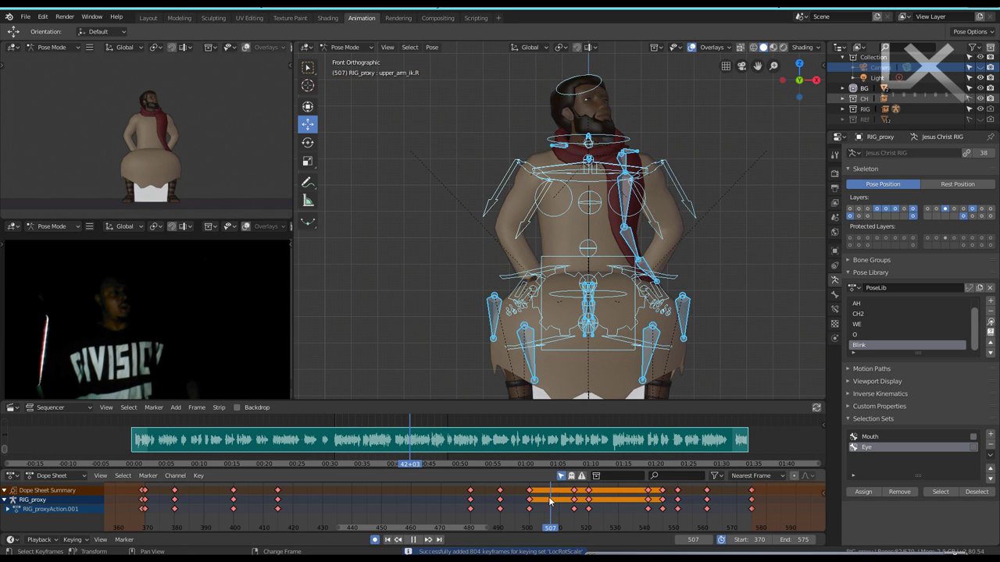
click(418, 545)
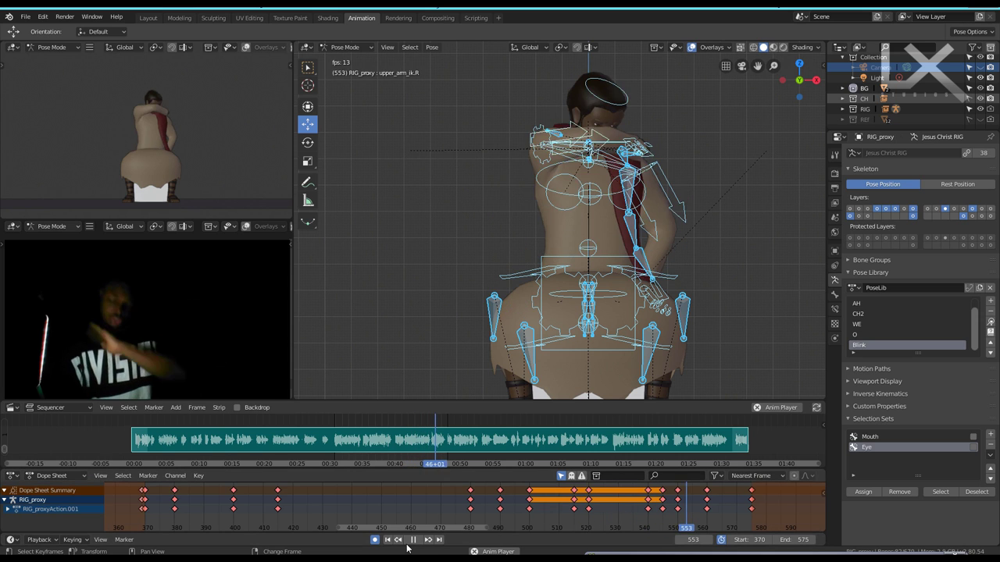
key(space)
click(602, 522)
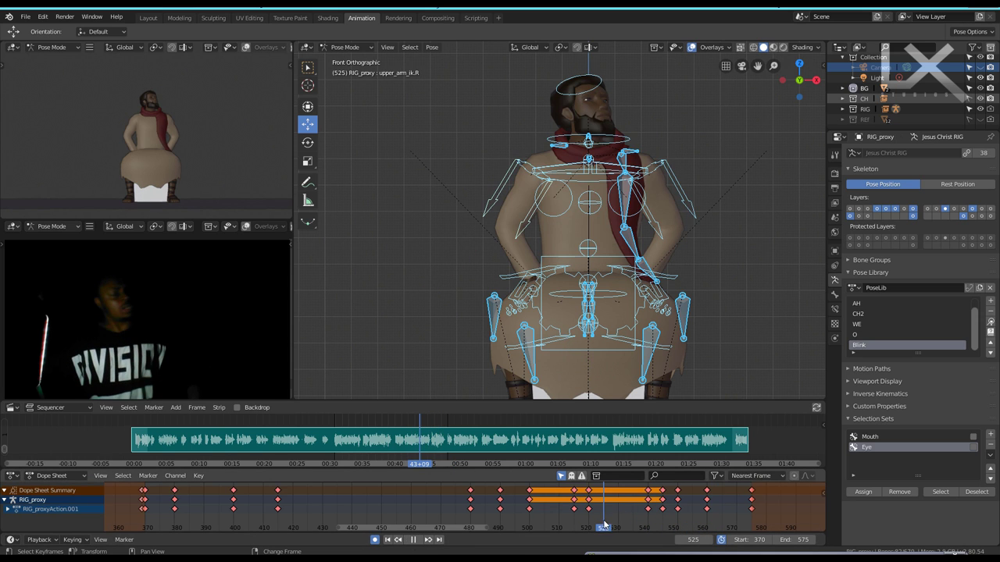
key(i)
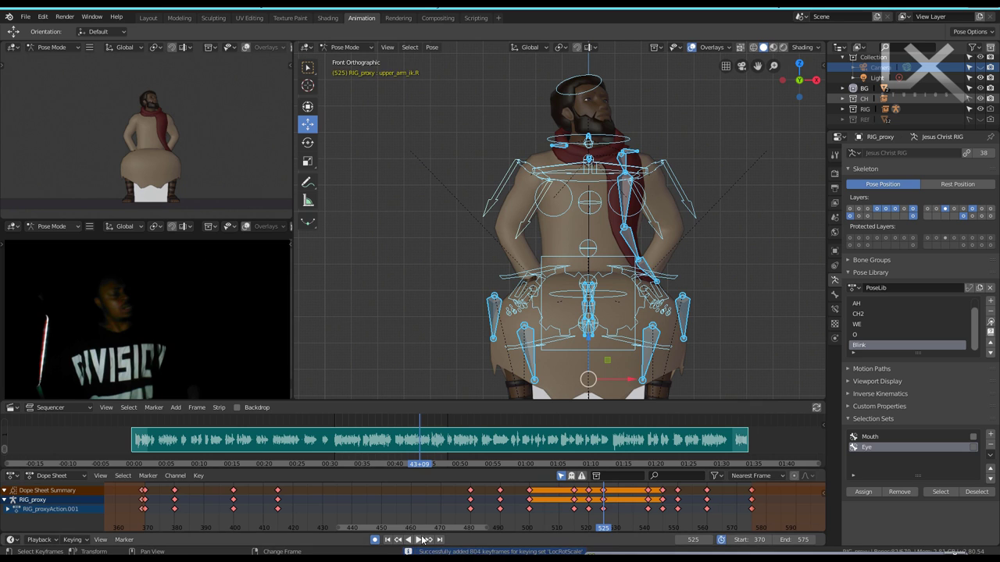
Keyframe the whole rig at frame 535, replay from 503, and return to frame 515.
right_click(634, 509)
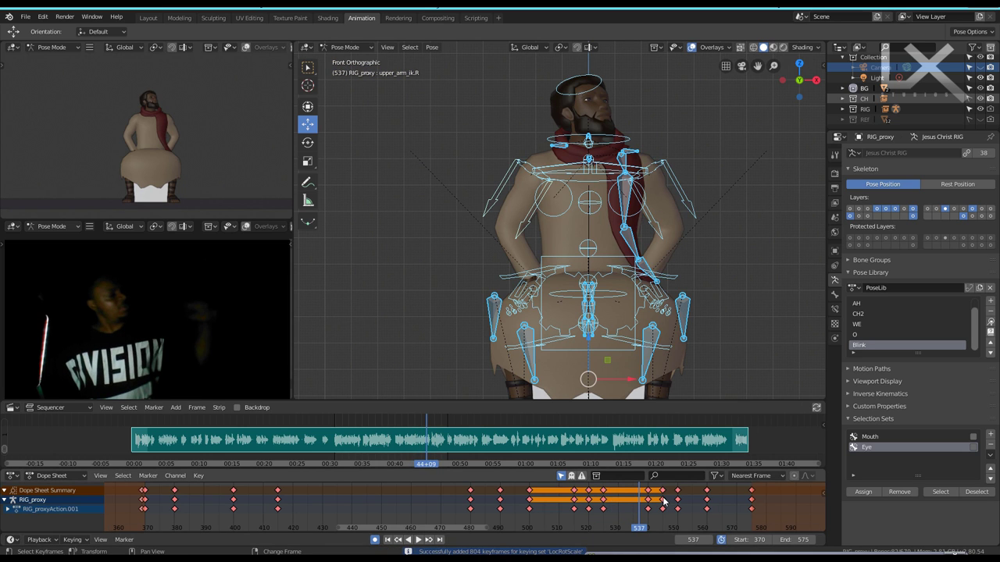
key(Left)
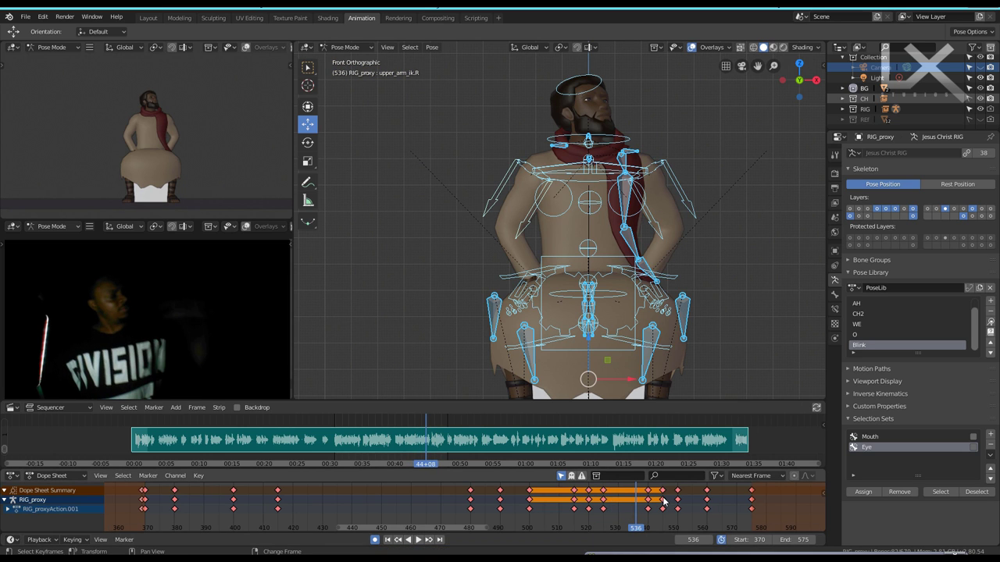
key(Left)
key(i)
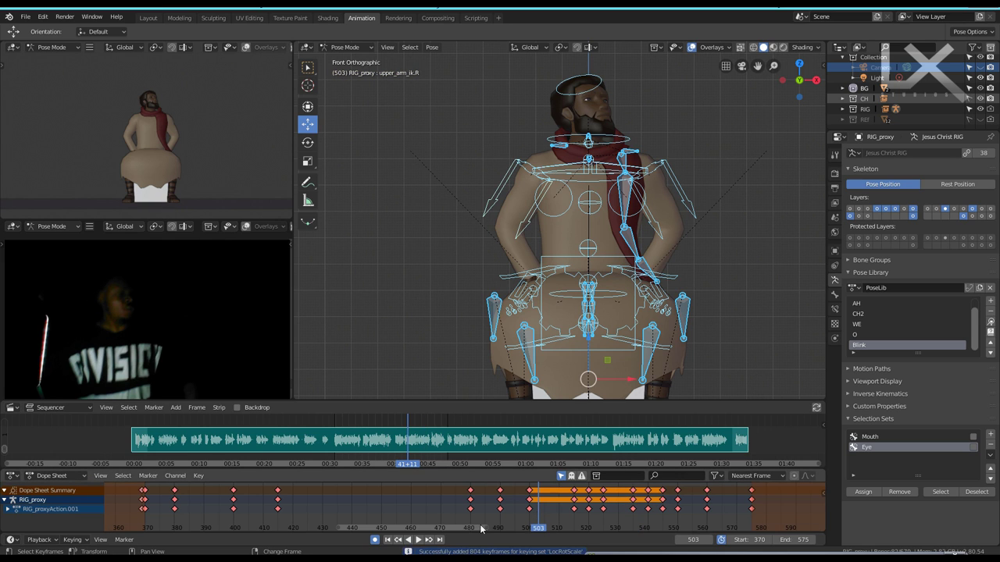
click(408, 540)
click(419, 540)
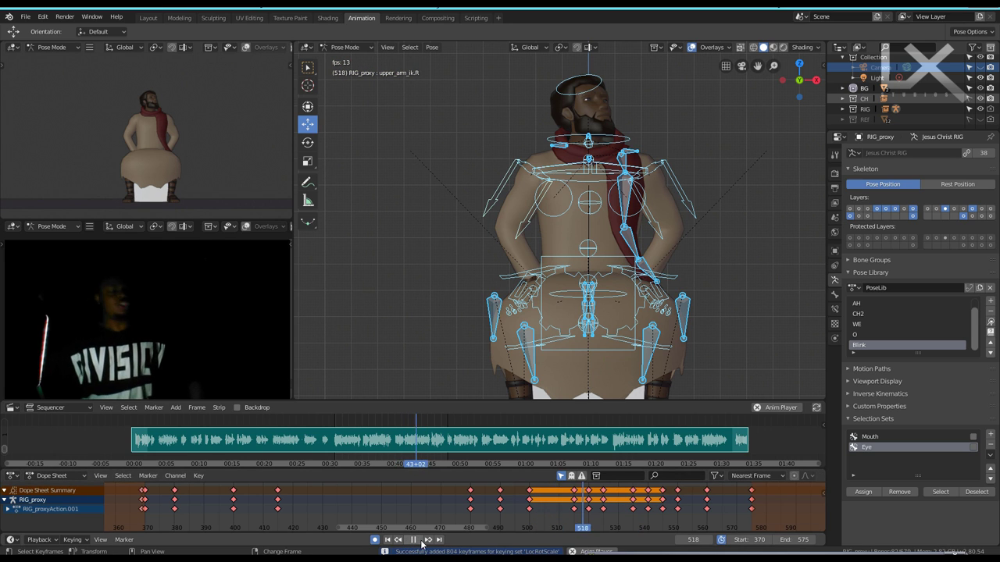
click(413, 539)
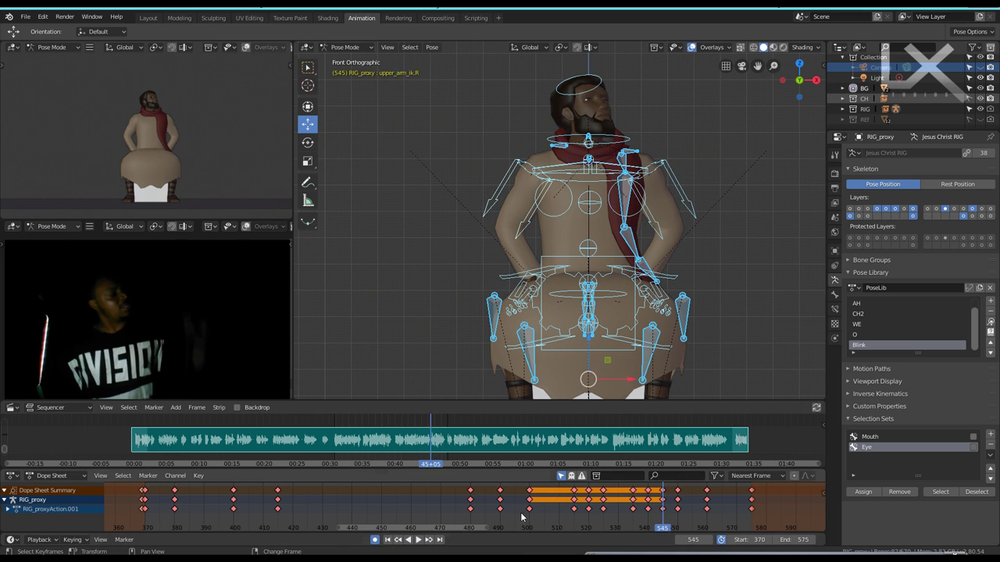
click(575, 525)
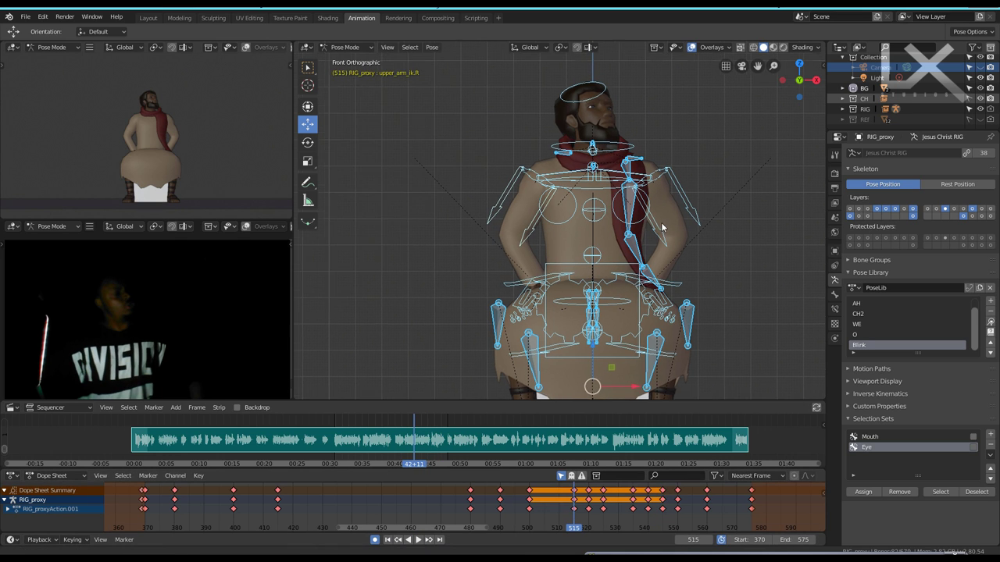
Tilt the head and neck bones around their local X axes at frame 515.
click(598, 131)
key(r)
key(x)
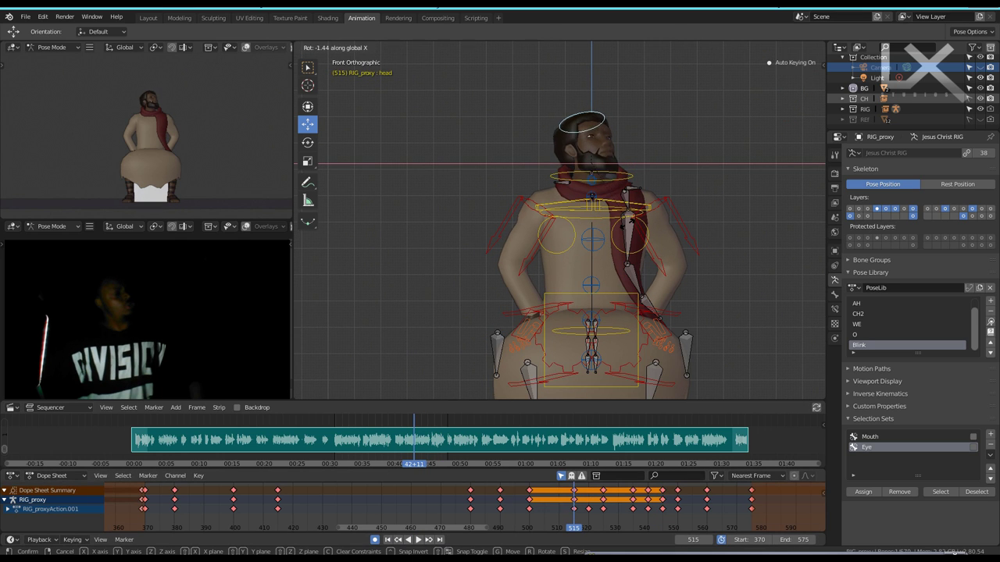
key(x)
click(627, 205)
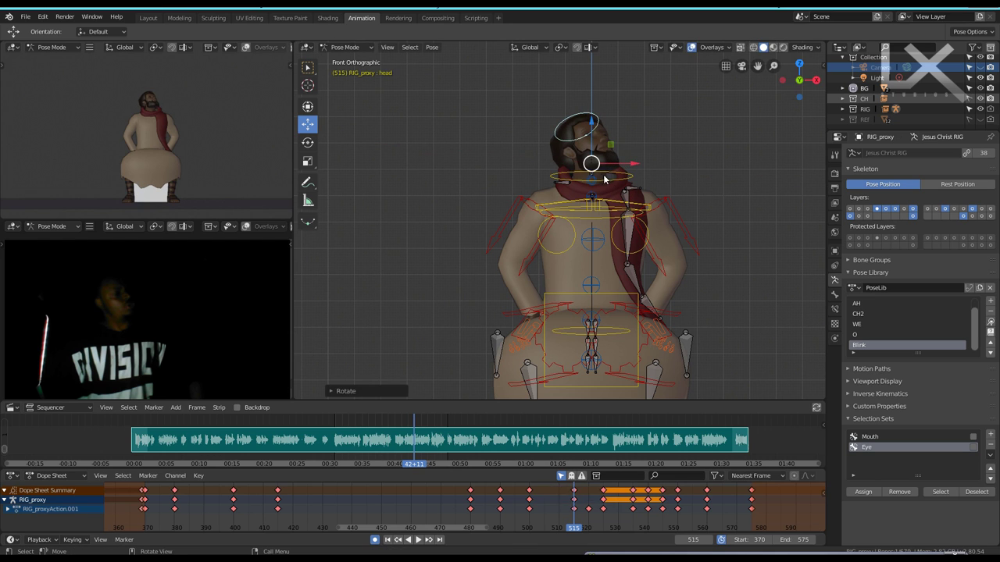
click(630, 179)
key(r)
key(x)
key(x)
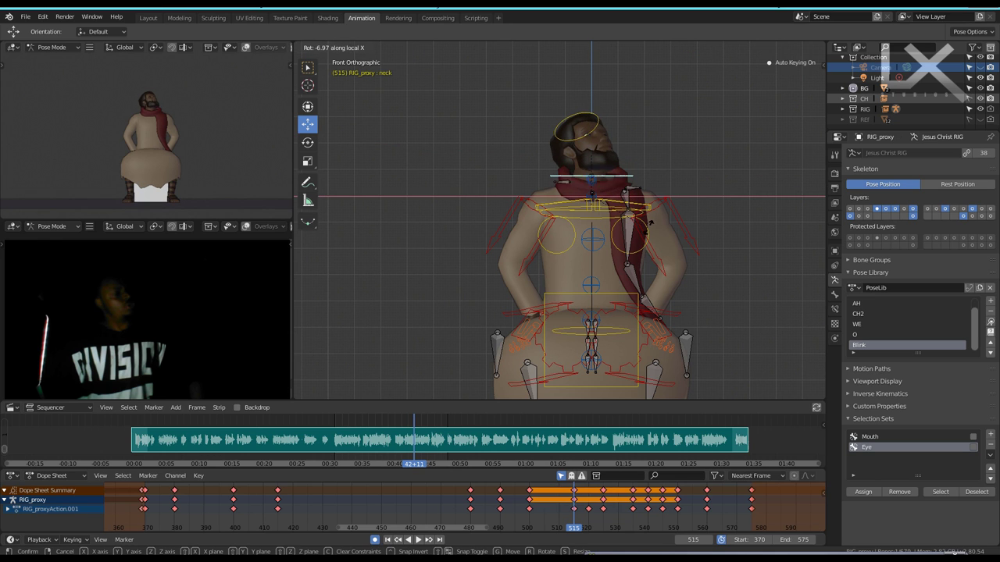
click(645, 223)
Rotate the chest on X and reposition the tweak_spine.003 bone.
click(582, 216)
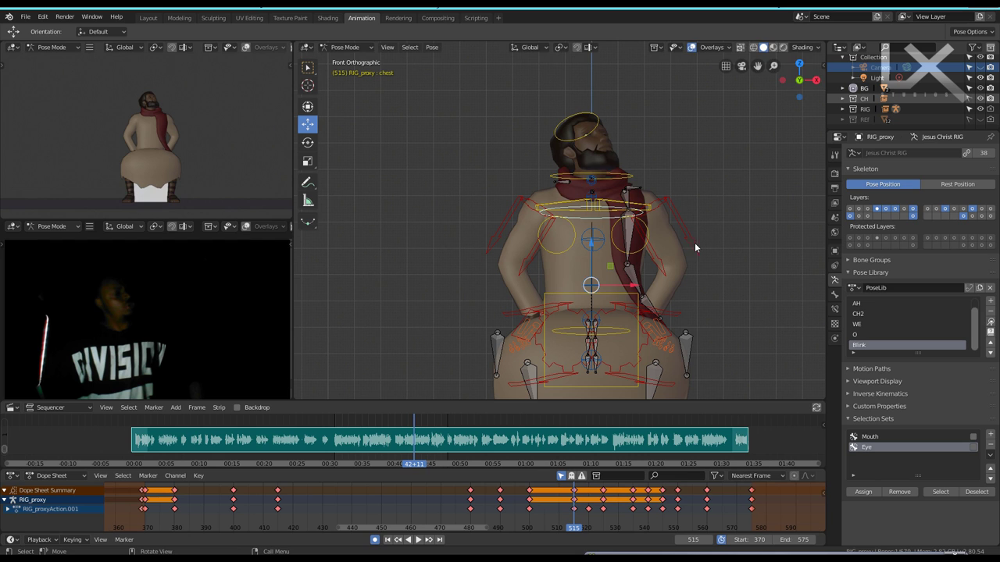
key(r)
key(x)
click(606, 245)
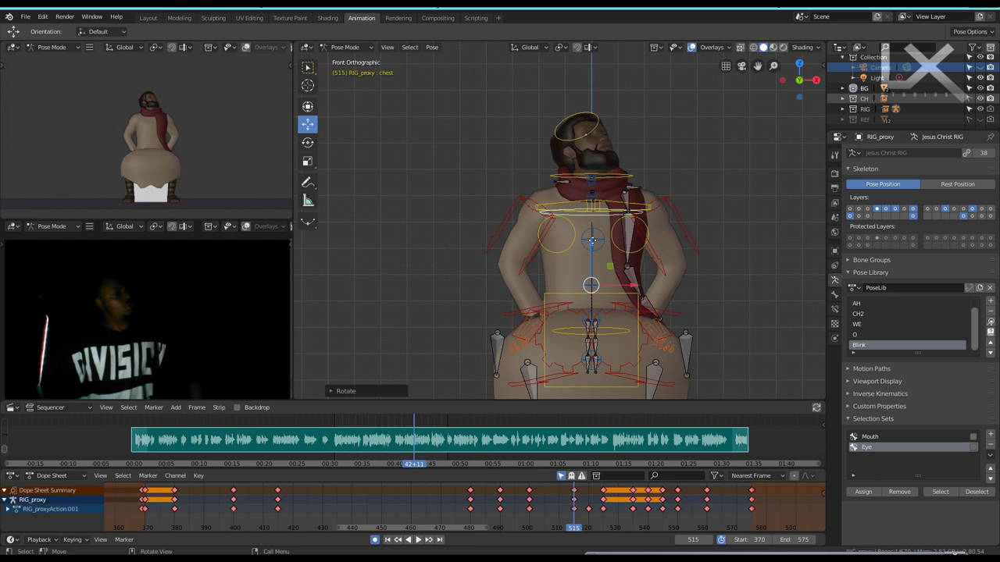
click(600, 205)
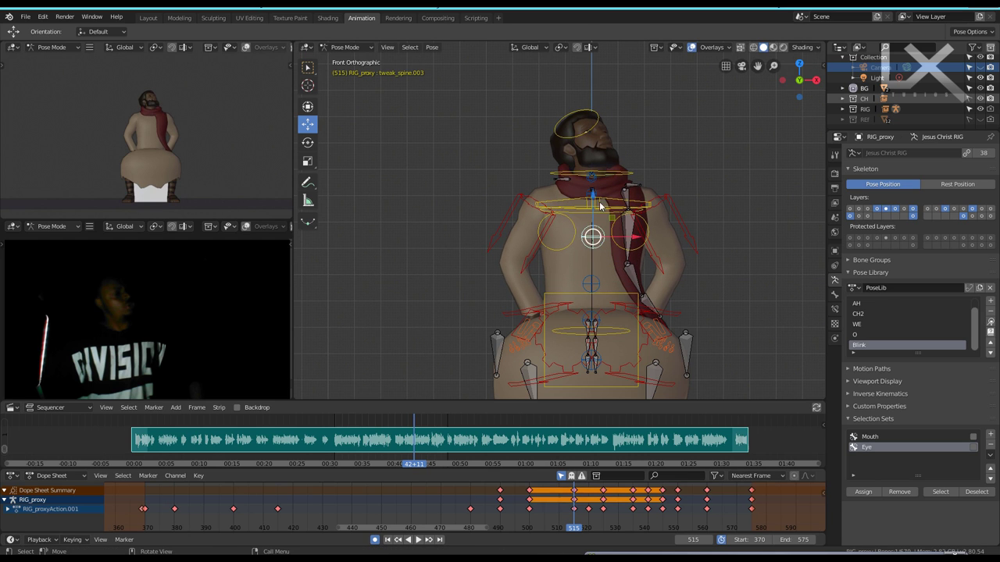
key(g)
click(593, 190)
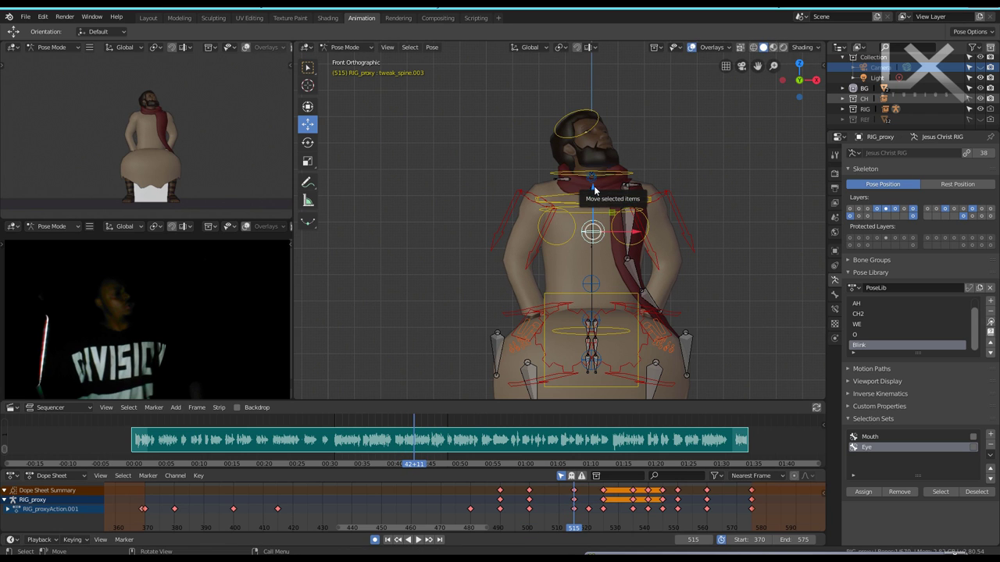
Select all bones and step through frames 520, 515 and 500 to check the pose.
key(Right)
key(Right)
key(Right)
key(Right)
key(Right)
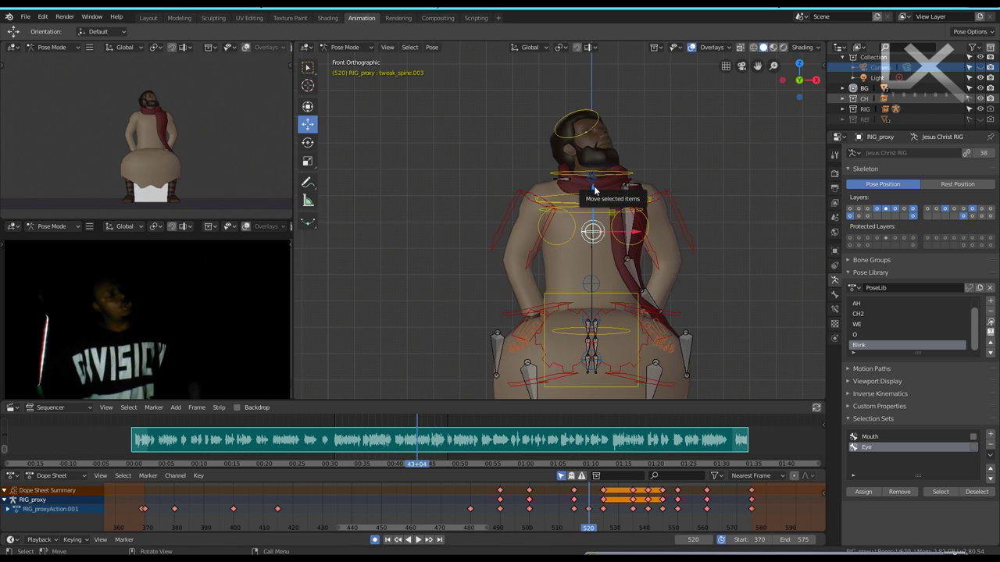
key(a)
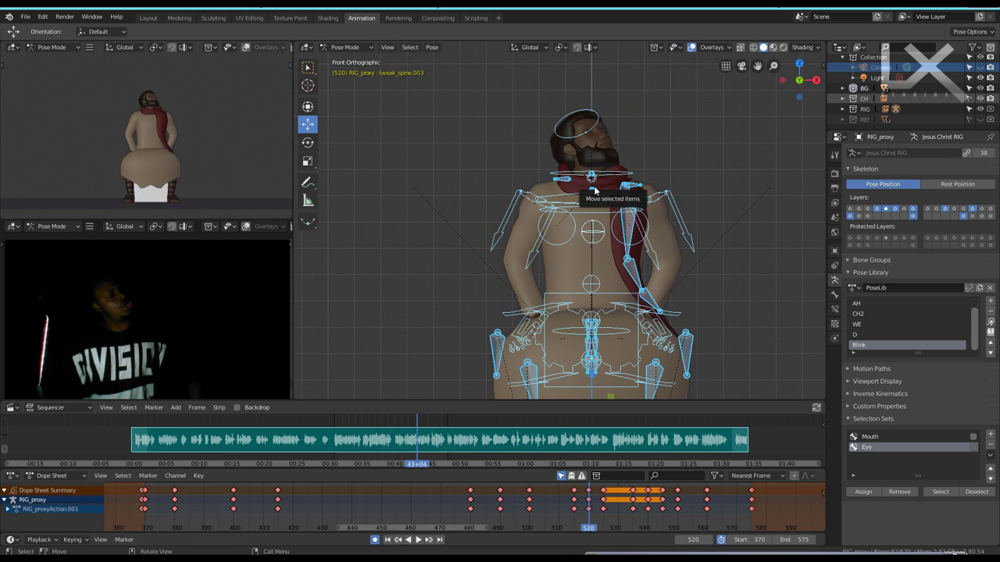
key(Left)
key(Left)
key(Left)
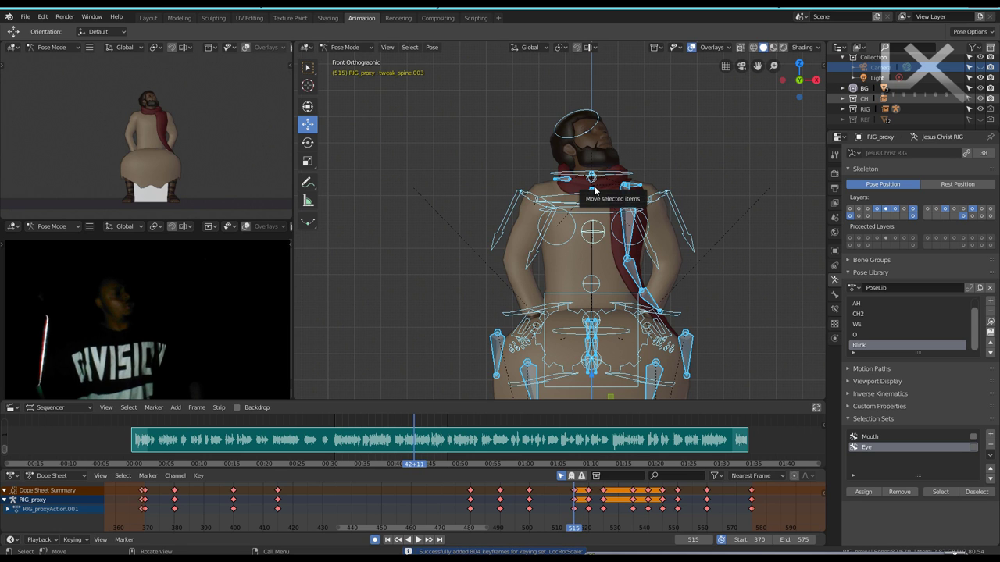
key(Down)
key(Up)
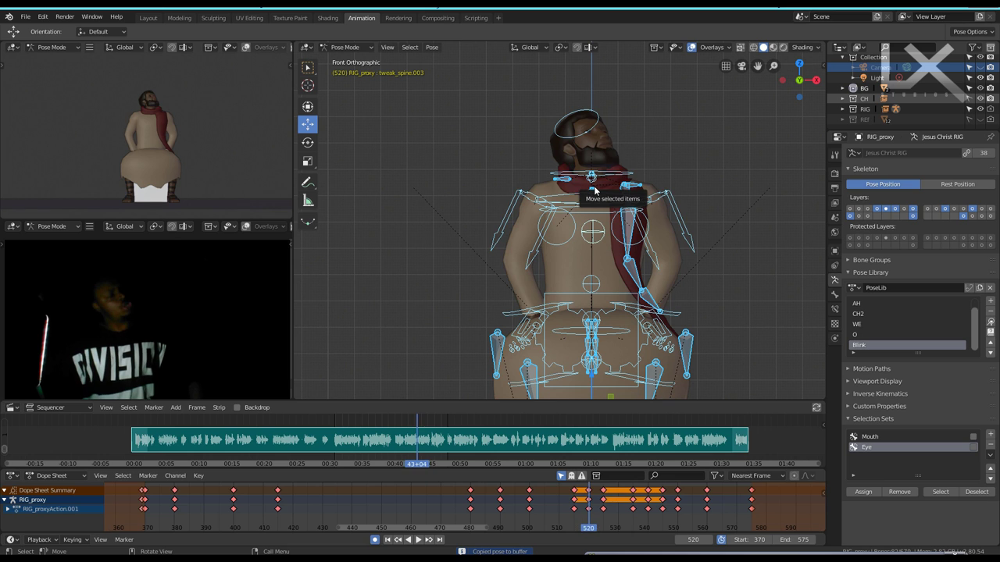
At frame 520, rotate the chest control around its X axis.
key(Up)
key(Up)
click(595, 190)
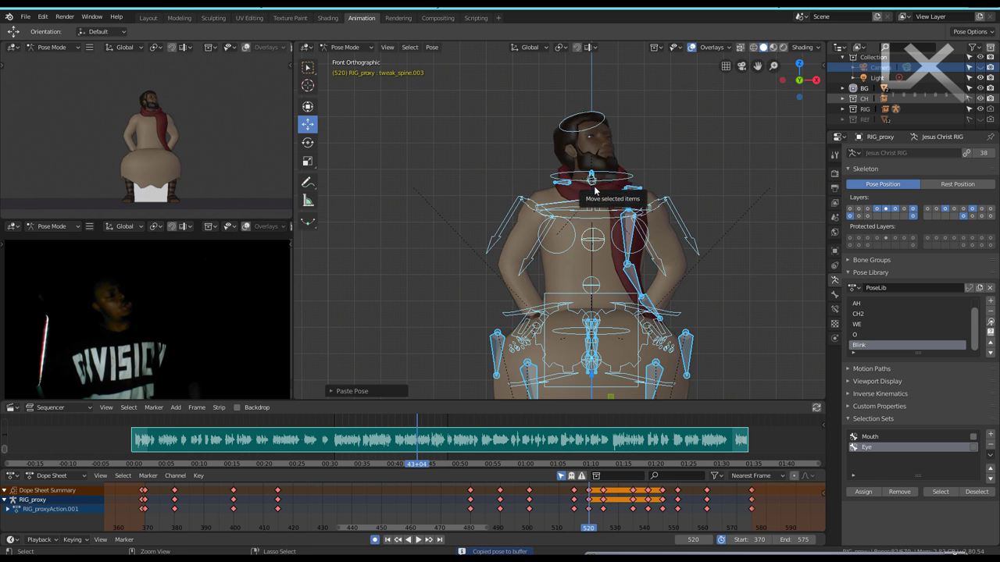
scroll(602, 199, up, 2)
scroll(613, 209, up, 2)
key(g)
key(Escape)
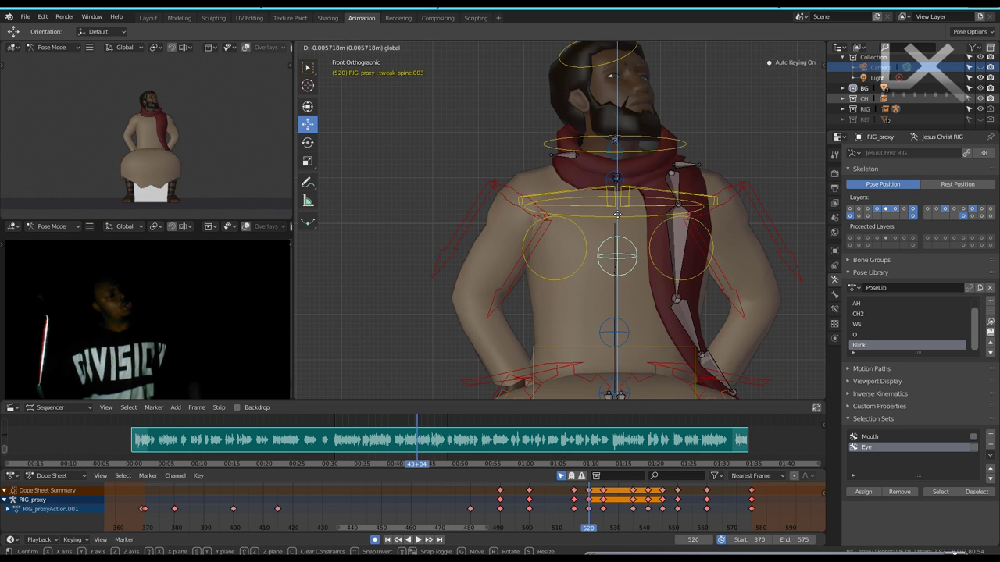
click(695, 222)
scroll(694, 222, down, 1)
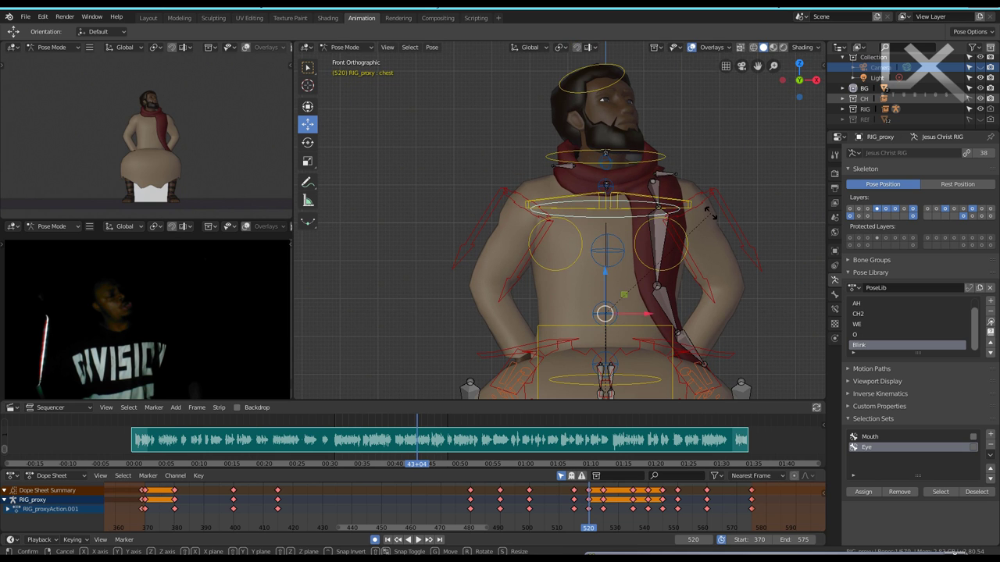
key(r)
key(x)
key(x)
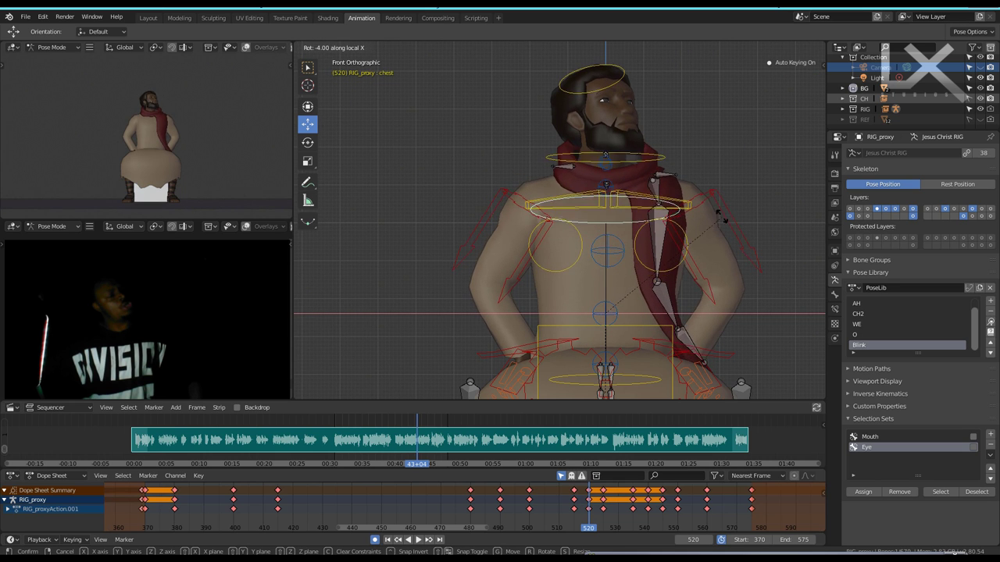
click(706, 179)
Tilt the neck and head controls around their local X axes.
click(669, 166)
key(r)
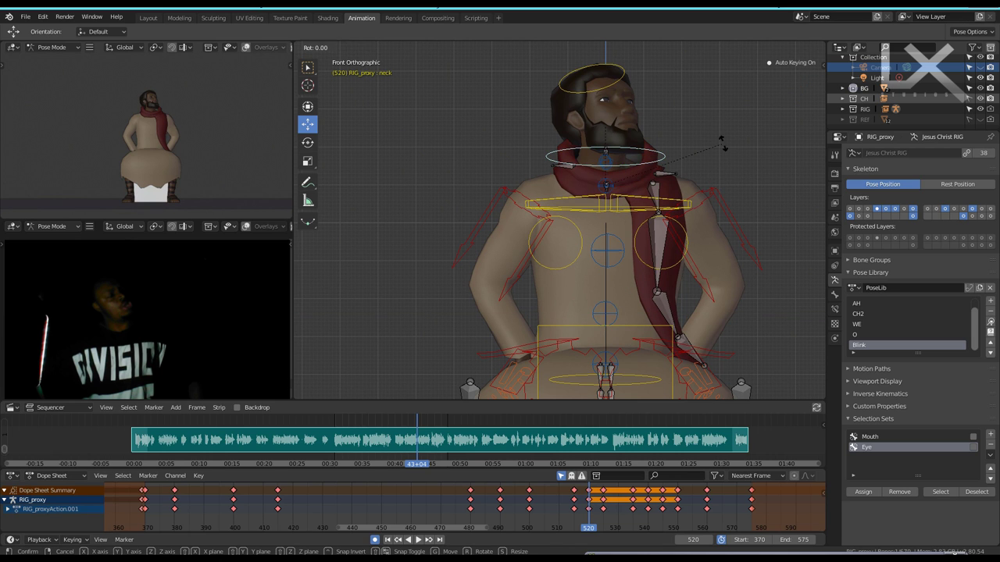
key(x)
key(x)
click(722, 178)
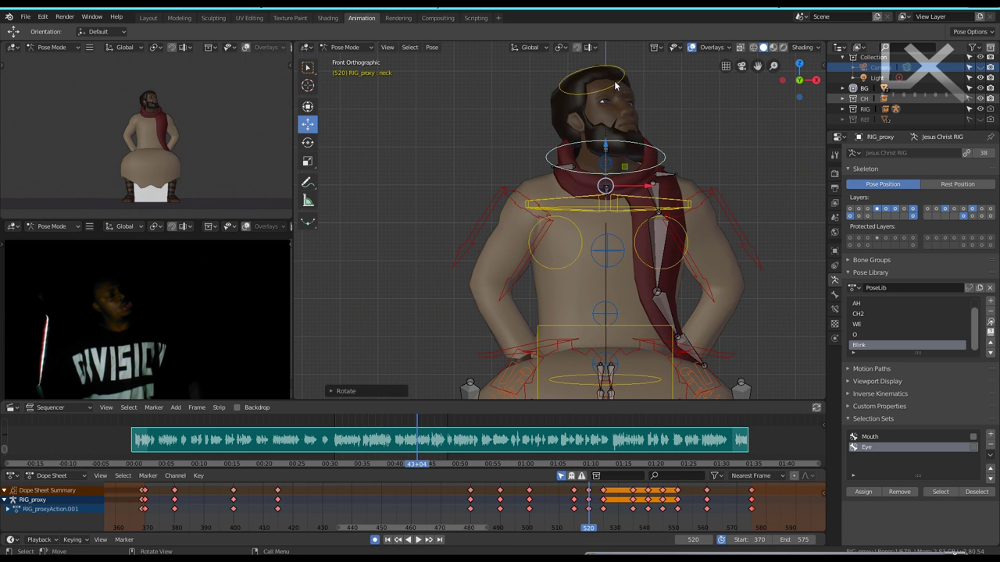
click(622, 85)
key(r)
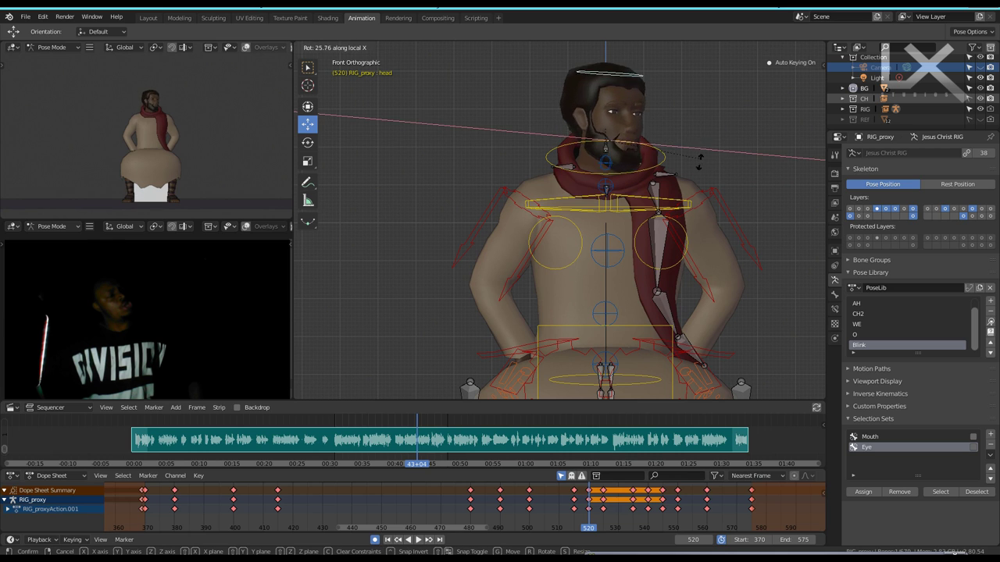
key(x)
key(x)
click(706, 184)
Turn the head further, compare against frames 515 and 525, then re-tilt it on X at 520.
key(r)
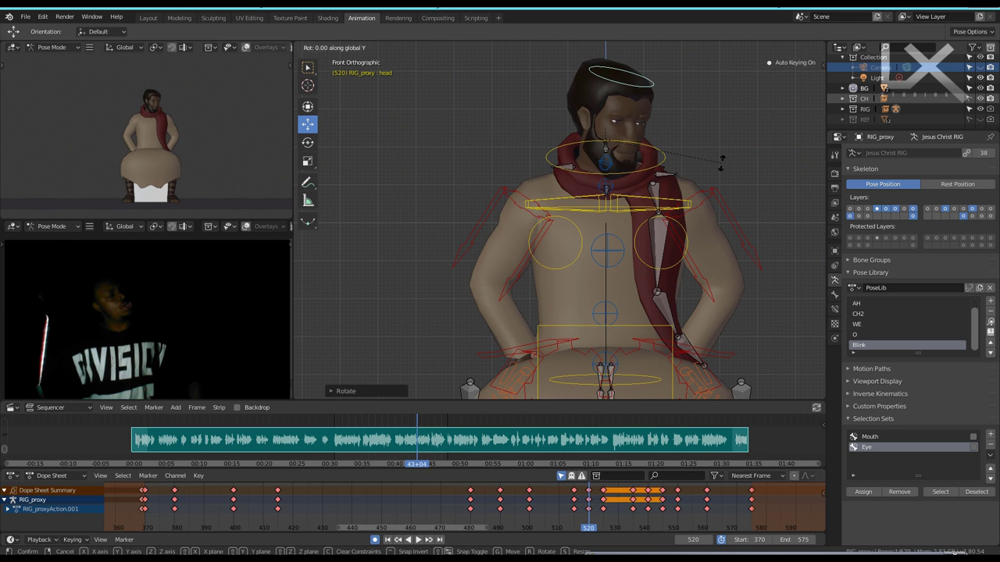
key(y)
key(y)
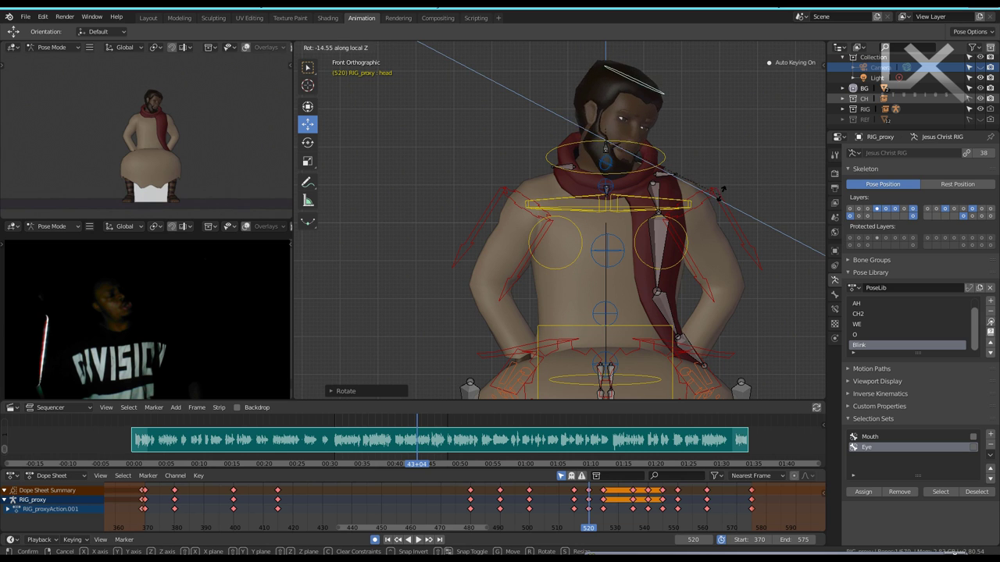
key(x)
key(x)
click(726, 156)
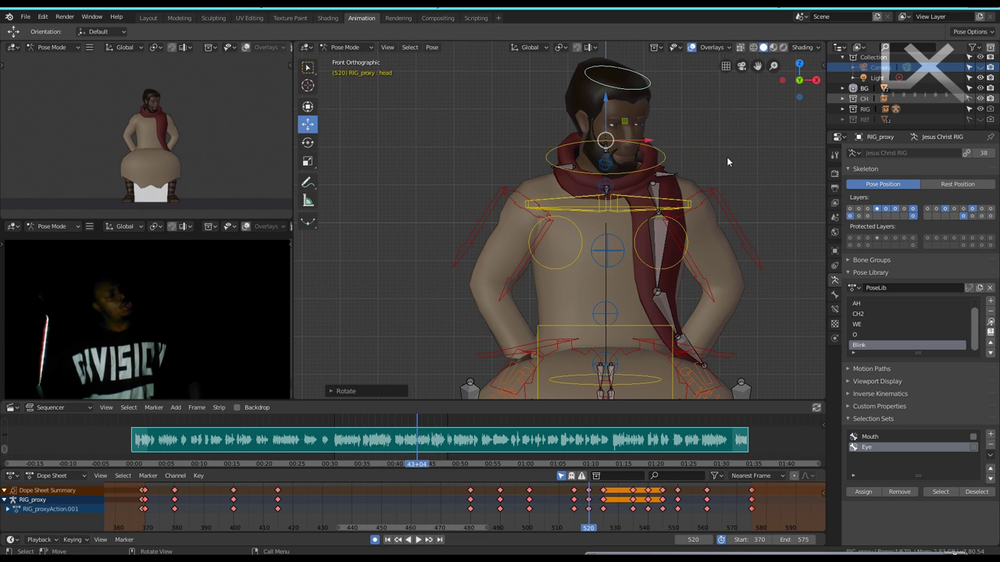
key(Down)
key(Up)
key(Up)
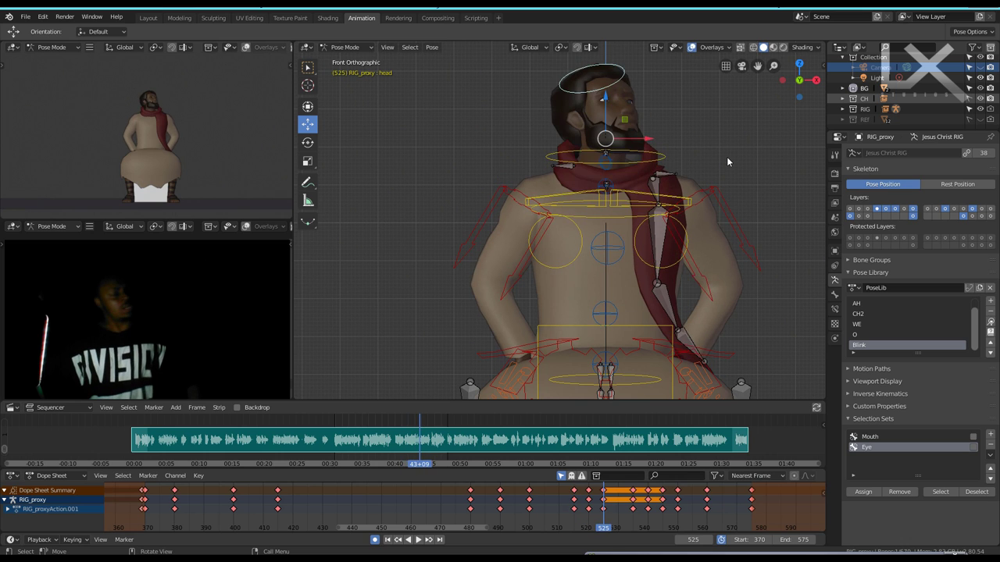
key(Down)
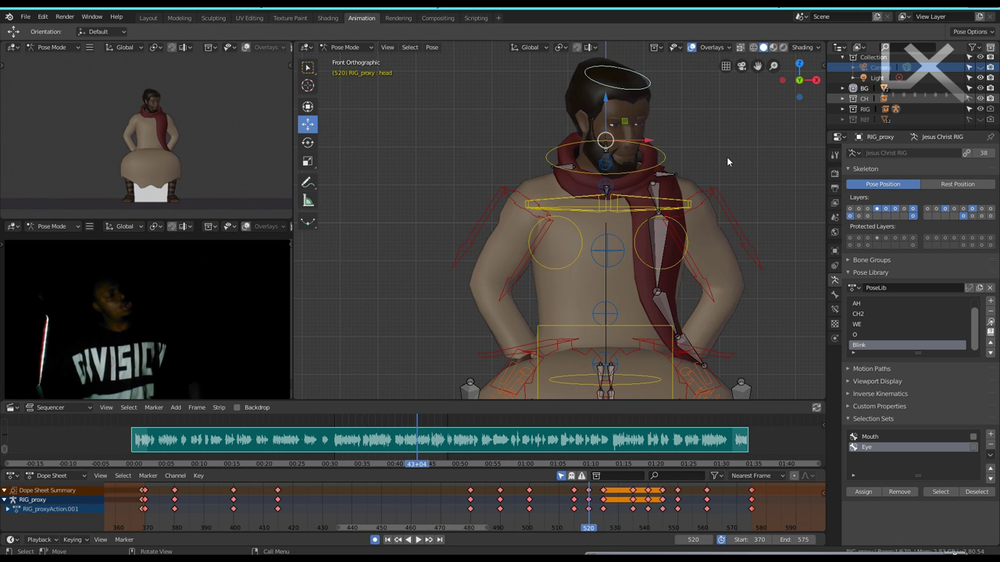
key(r)
key(x)
click(734, 114)
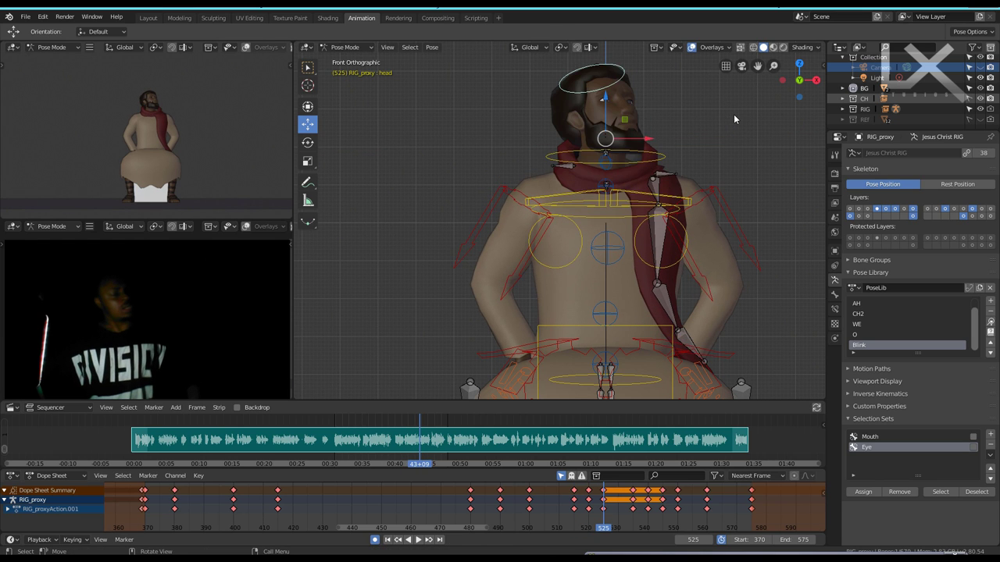
Save, then copy the frame 515 pose of all bones onto frame 535.
scroll(733, 114, down, 1)
scroll(734, 114, down, 1)
key(ctrl+s)
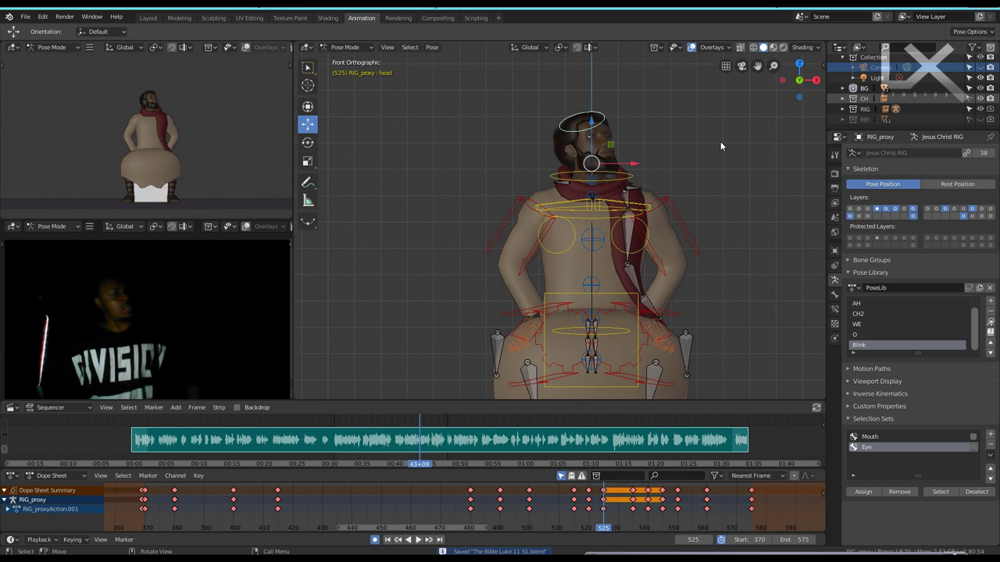
key(Down)
key(a)
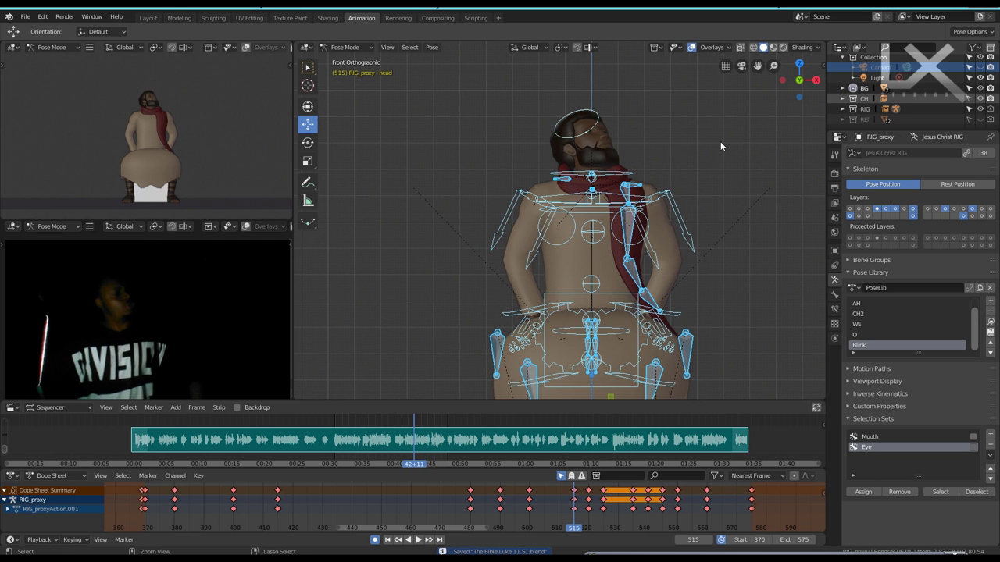
key(ctrl+c)
key(Up)
key(Up)
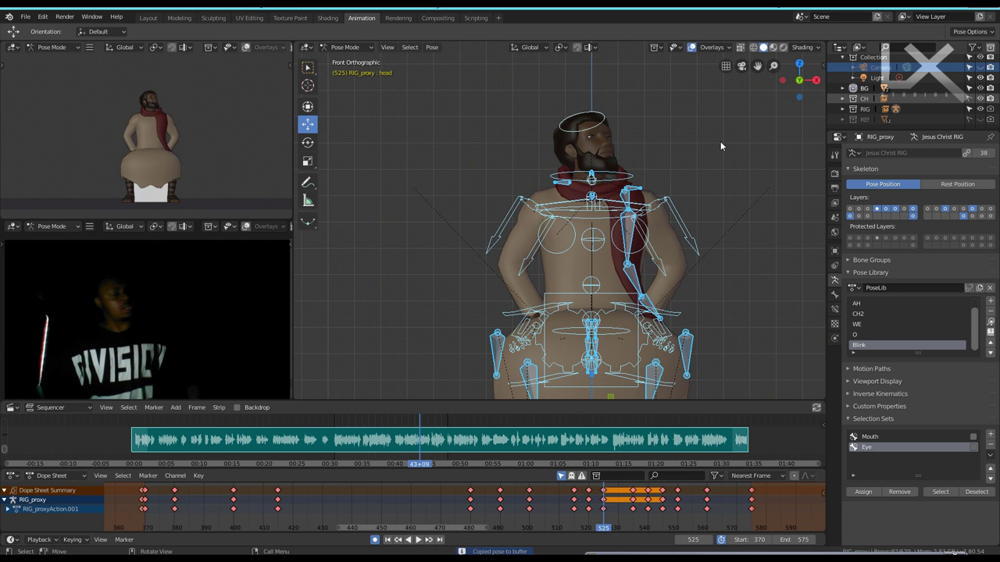
Copy the frame 525 pose onto frame 540.
key(Up)
key(Up)
key(ctrl+v)
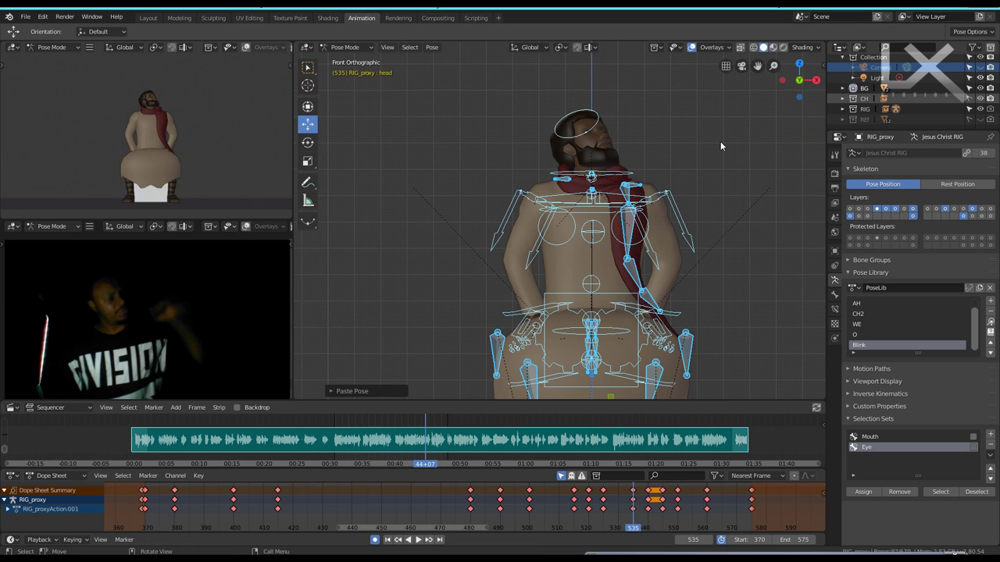
key(Down)
key(Down)
key(ctrl+c)
key(Up)
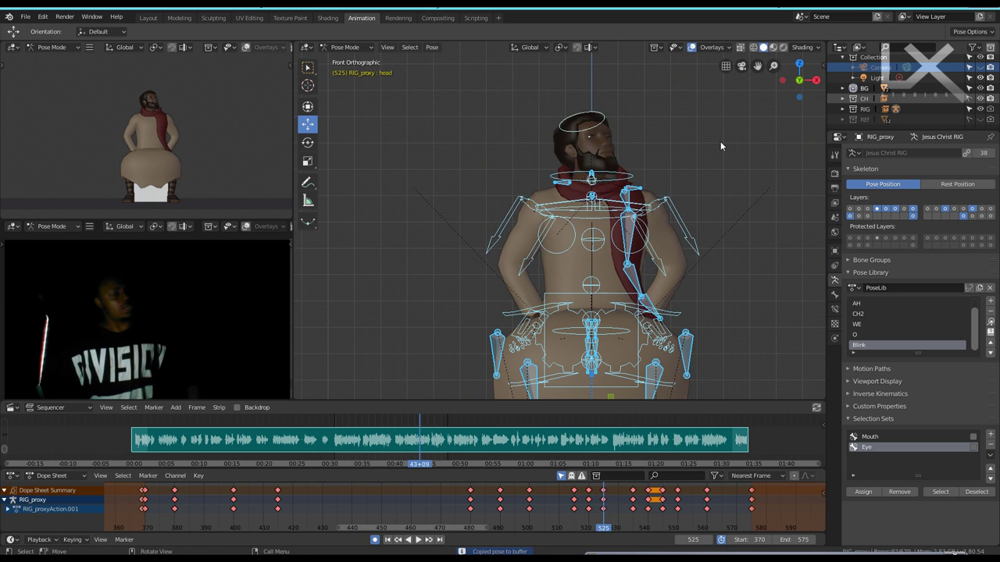
key(Up)
key(Up)
key(ctrl+v)
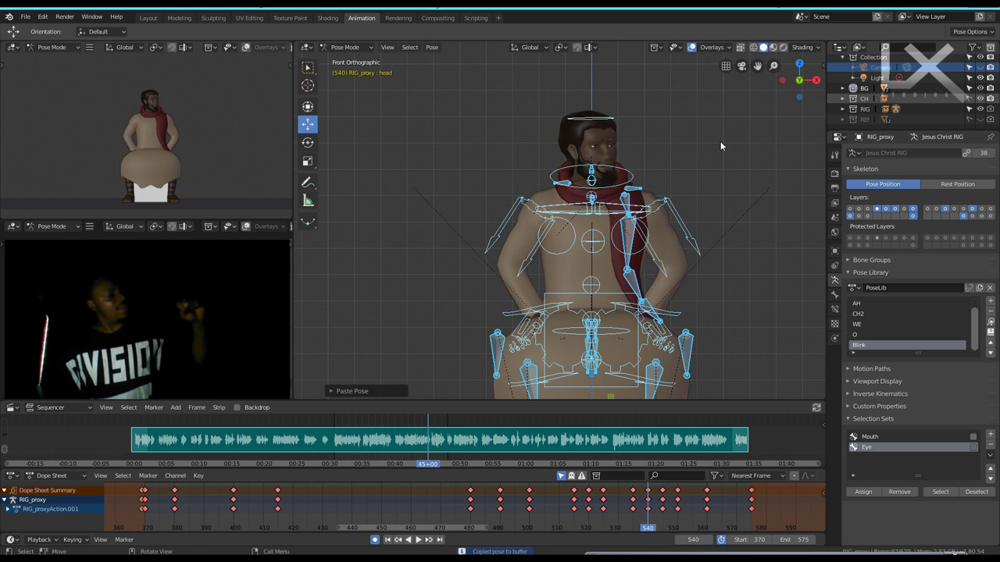
Save The Bible Luke 11 51.blend and play the animation in a maximized view.
key(ctrl+s)
key(ctrl+alt+space)
key(space)
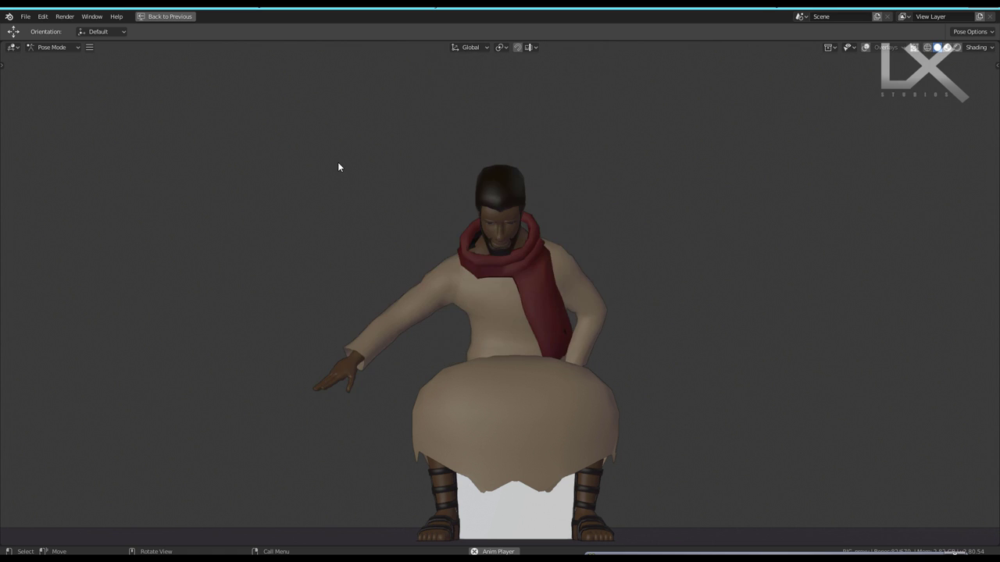
Restore the workspace layout, stop playback, and scrub the playhead back toward frame 525.
key(ctrl+space)
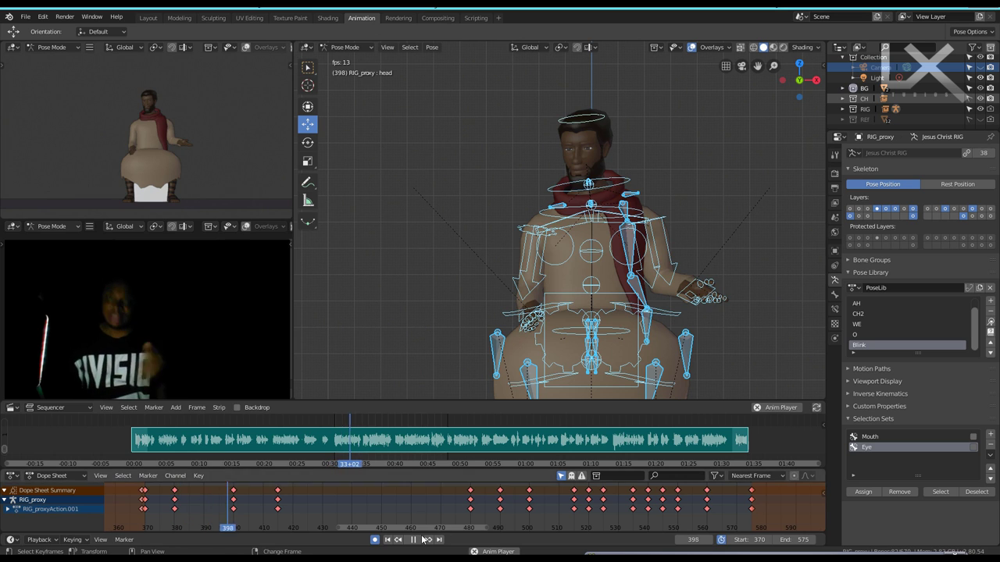
click(413, 539)
drag(245, 528, 594, 529)
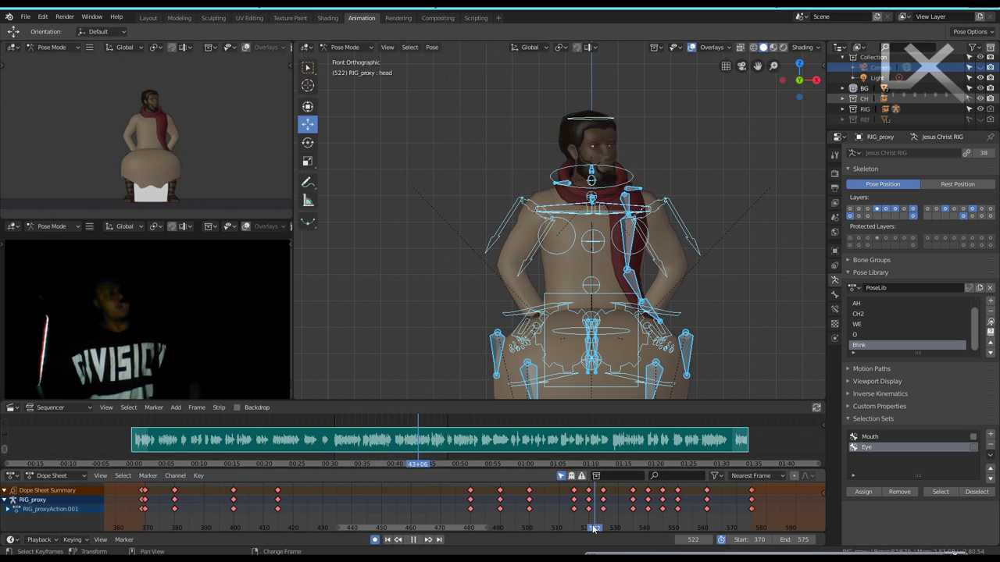
At frame 525, blend the head and chest poses between neighbouring keys as breakdowns.
drag(593, 529, 603, 530)
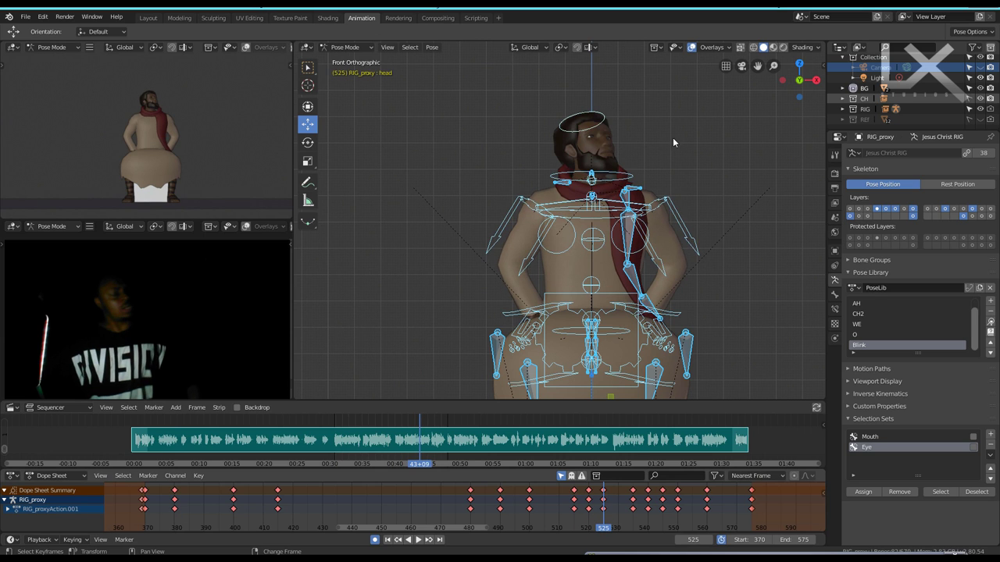
click(638, 136)
key(ctrl+e)
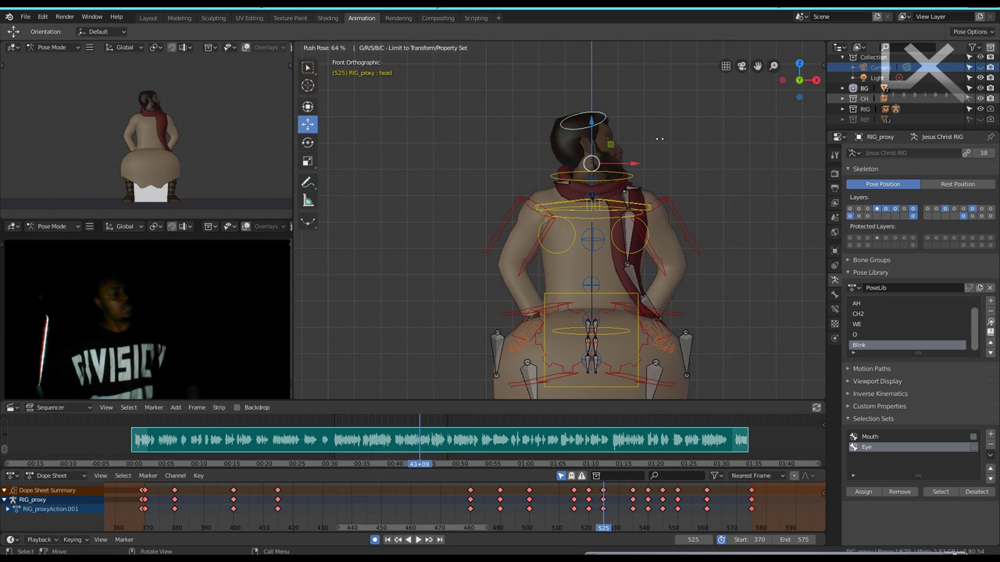
right_click(664, 144)
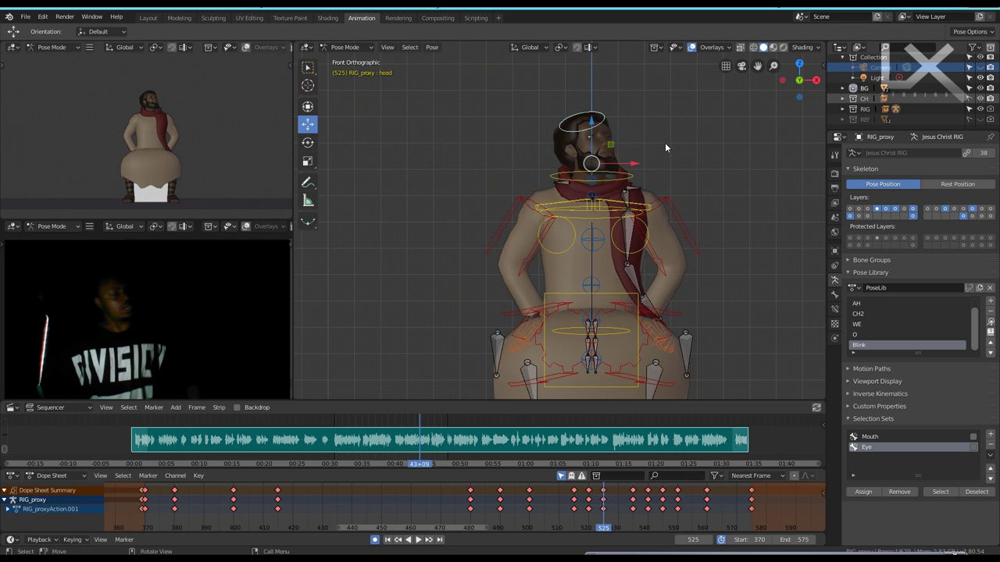
key(shift+e)
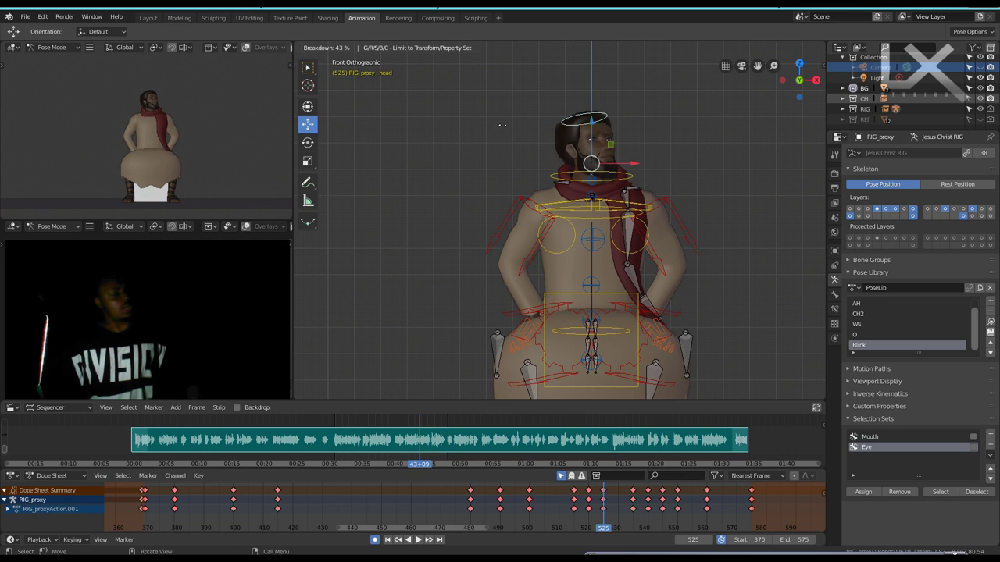
click(502, 125)
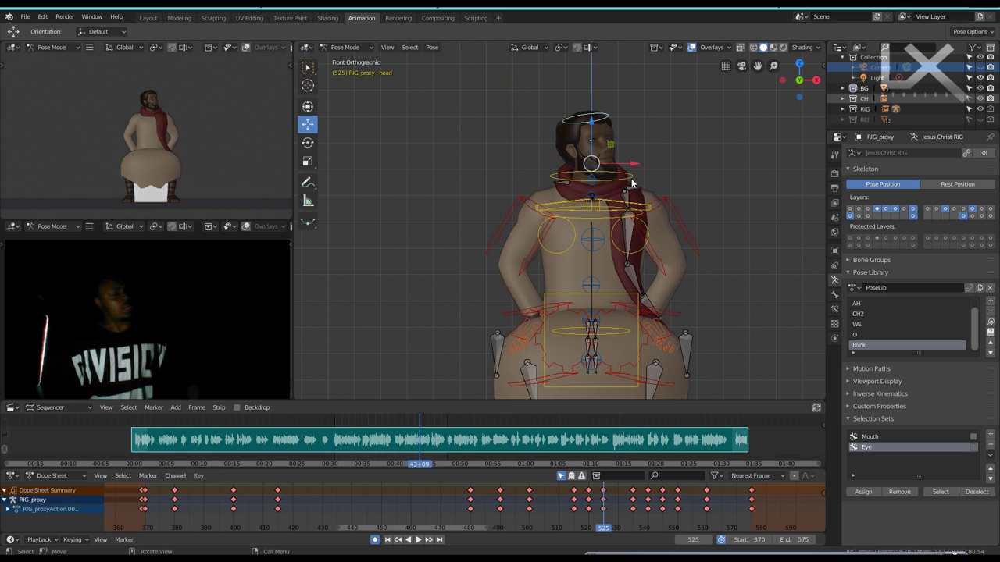
click(595, 217)
key(shift+e)
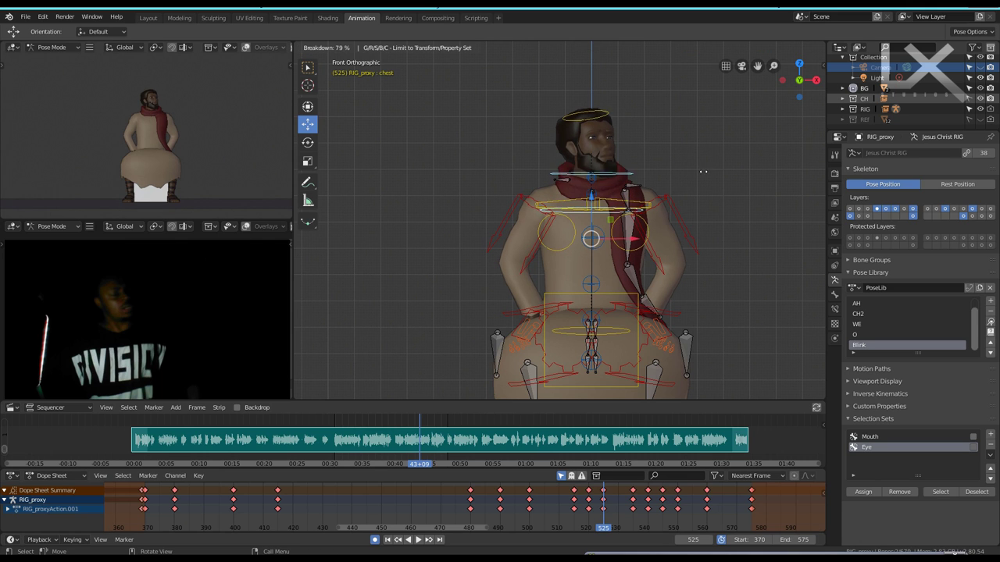
click(488, 181)
Rotate the neck bone and tilt the head bone on local X at frame 540.
key(Down)
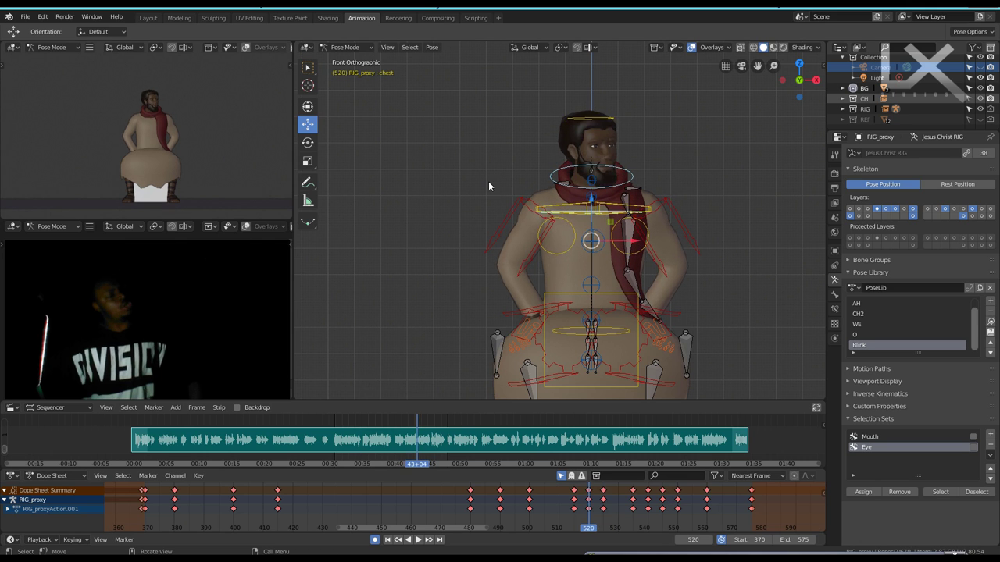
key(Up)
key(Up)
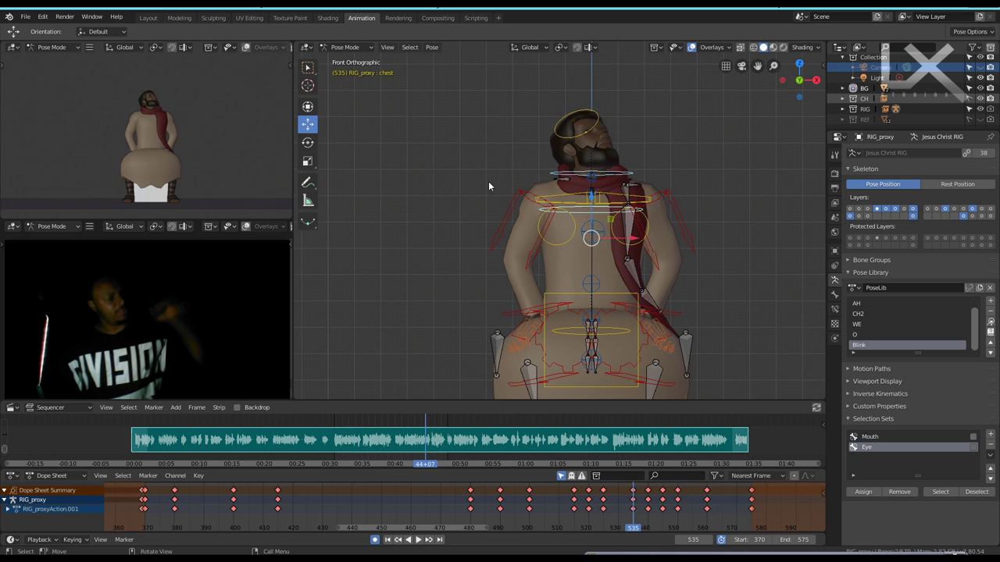
key(Up)
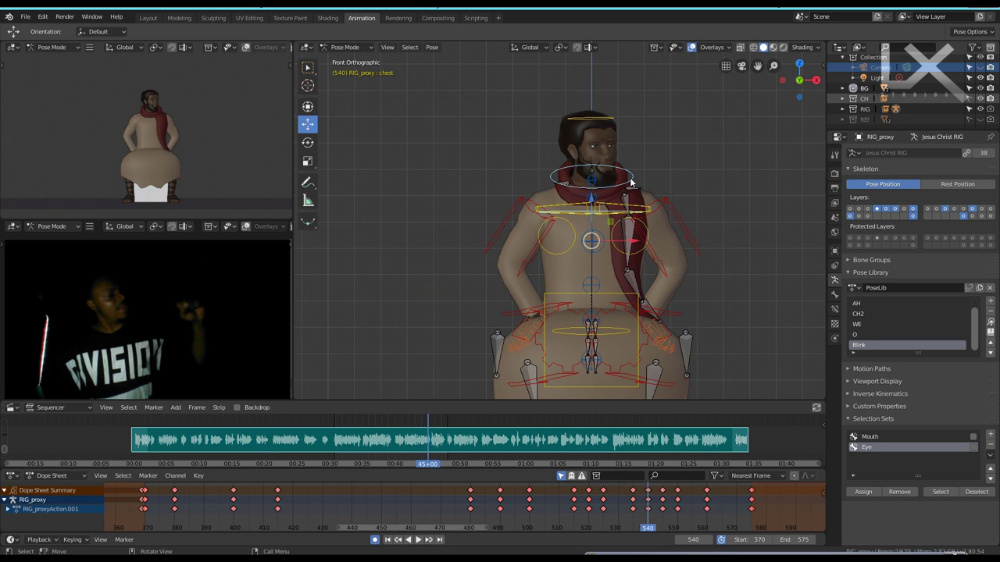
click(632, 181)
scroll(661, 165, down, 2)
key(r)
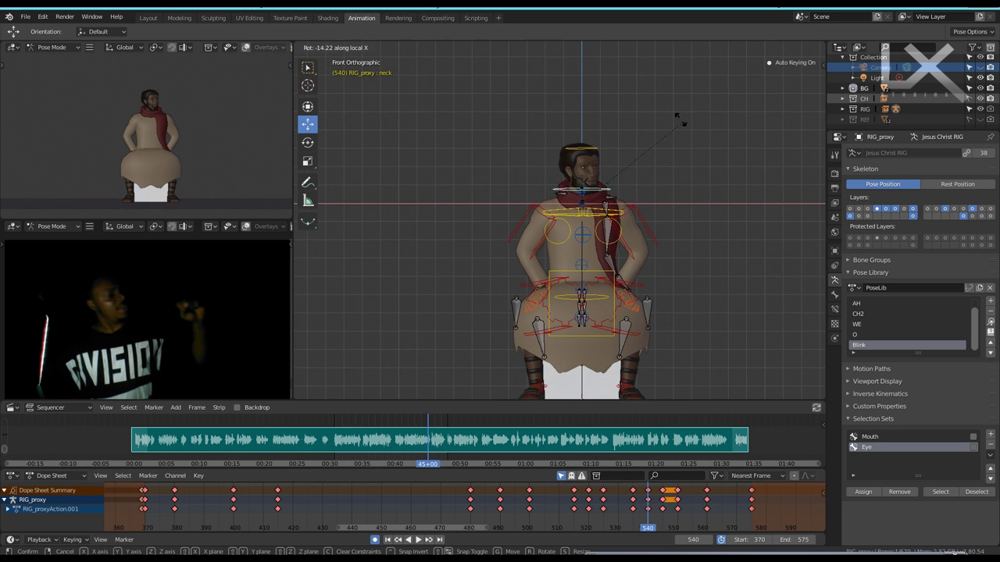
click(664, 158)
scroll(598, 128, up, 4)
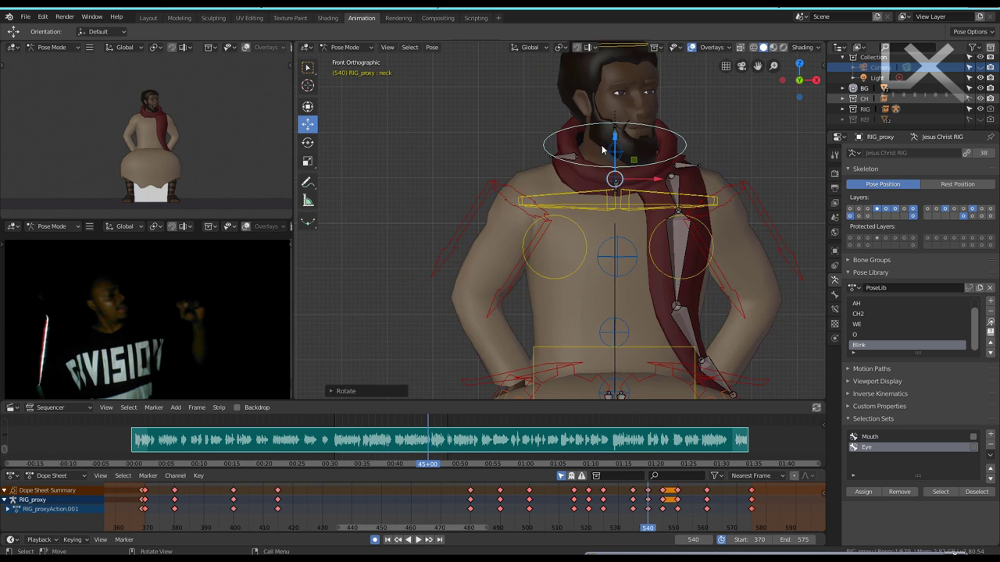
scroll(641, 103, down, 1)
click(633, 81)
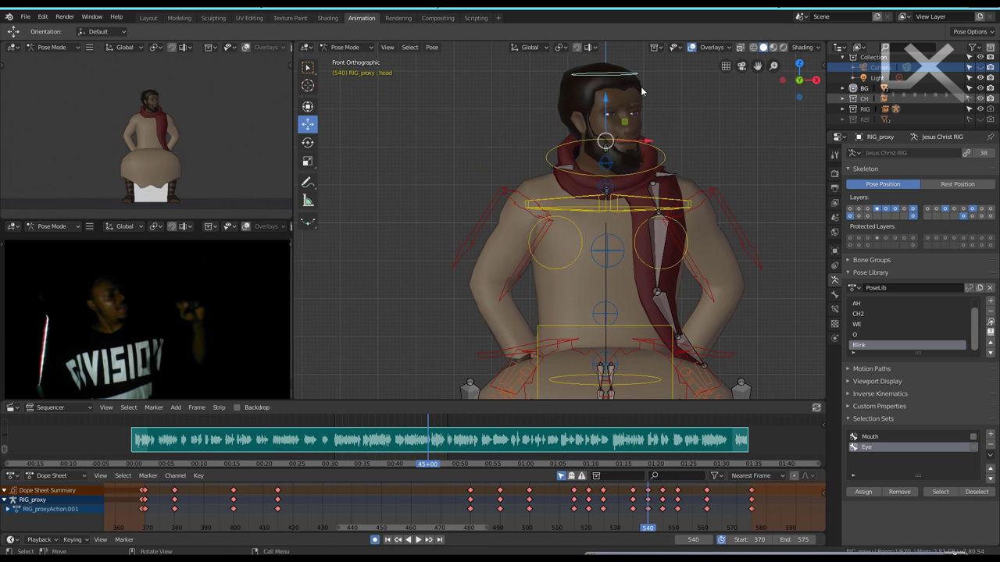
key(r)
key(x)
key(x)
click(648, 75)
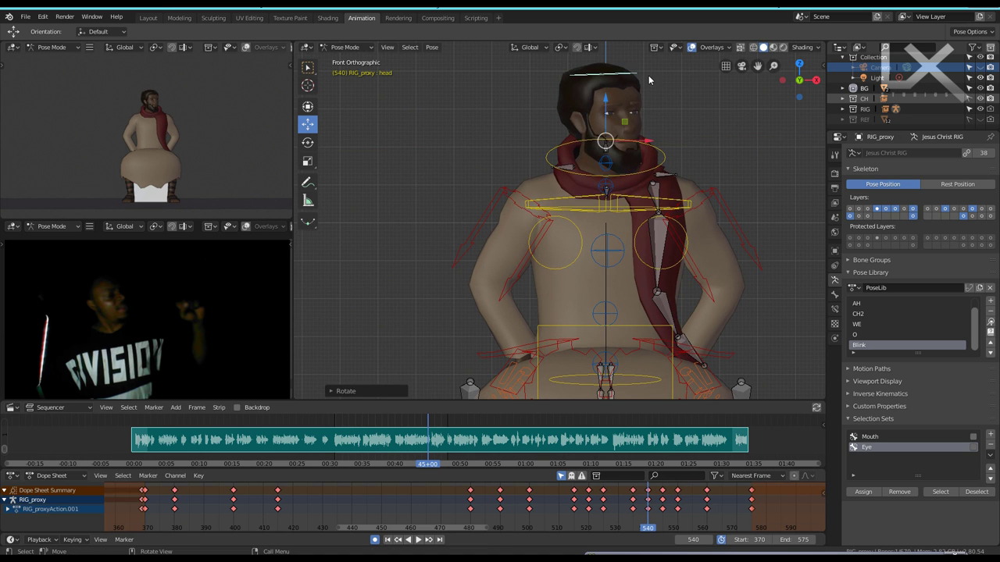
Copy the frame 525 pose onto frame 545, save, and preview in a maximized view.
key(Up)
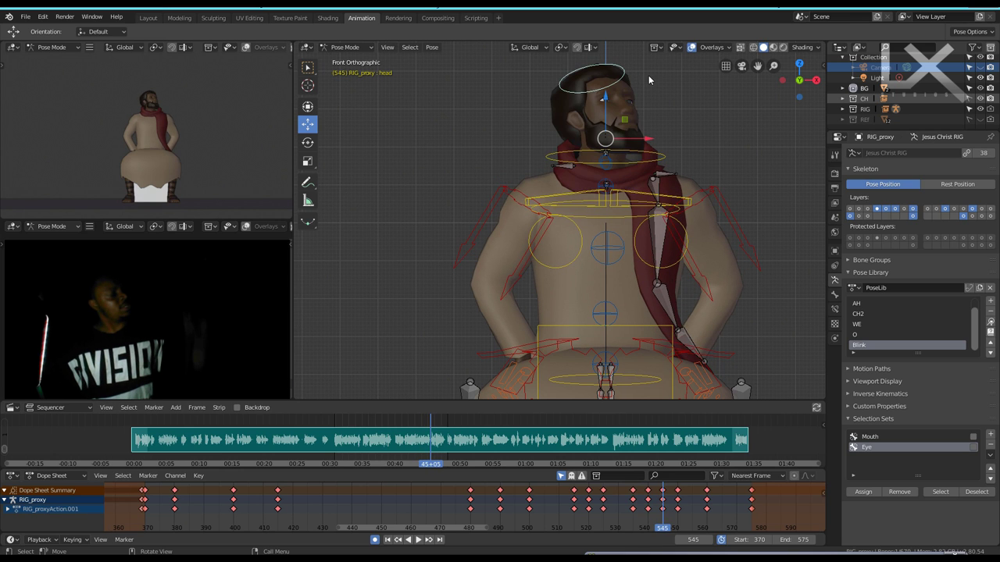
key(Down)
key(Down)
key(Down)
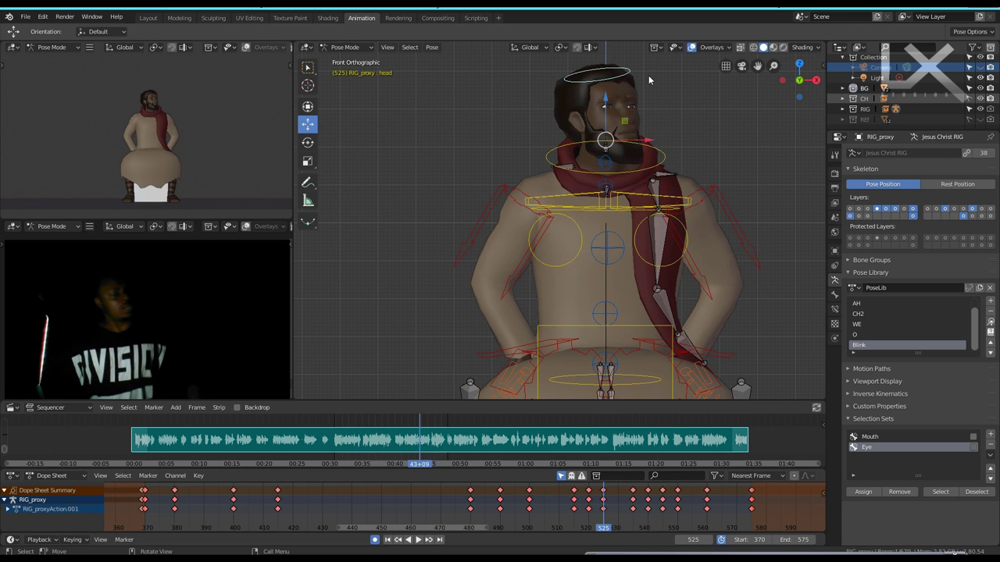
key(a)
key(ctrl+c)
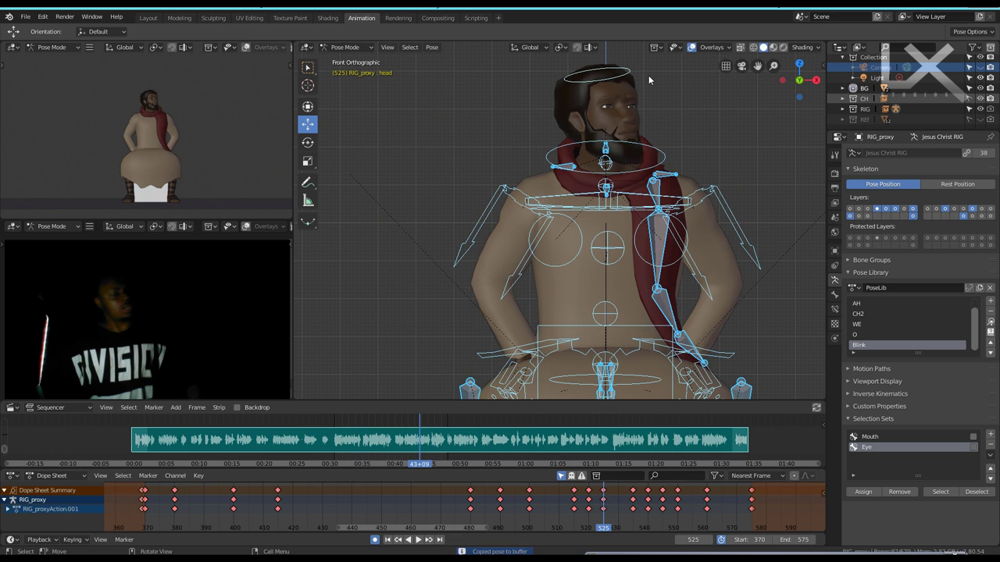
key(Up)
key(Up)
key(Up)
key(Up)
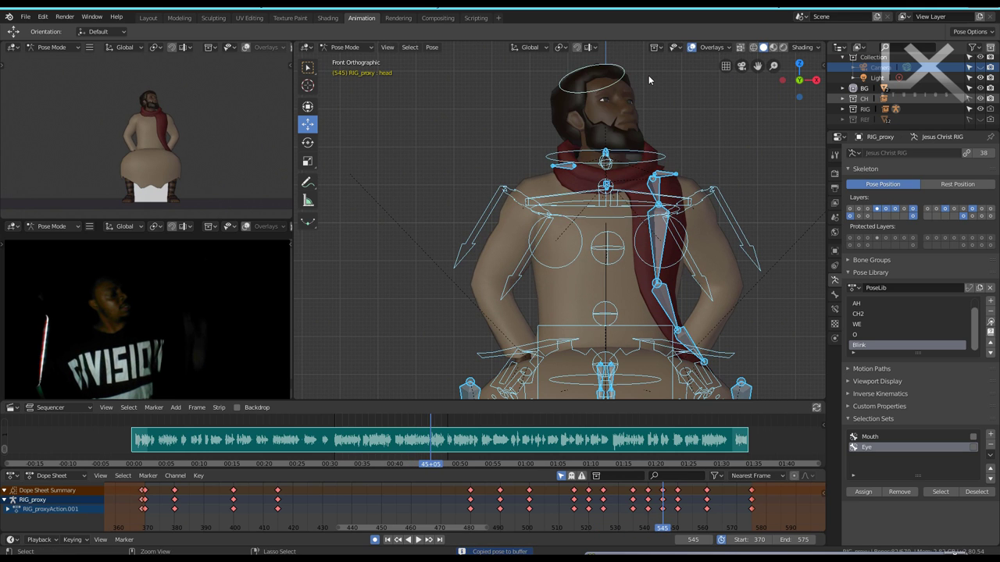
key(ctrl+v)
key(ctrl+s)
key(ctrl+alt+space)
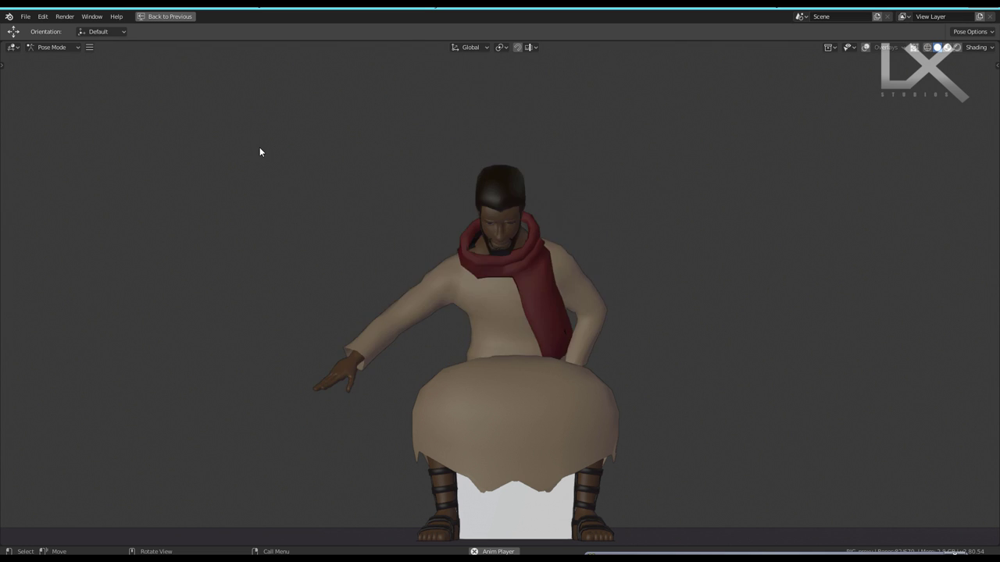
After the gestures play through, exit the maximized view back to the Animation workspace.
key(ctrl+space)
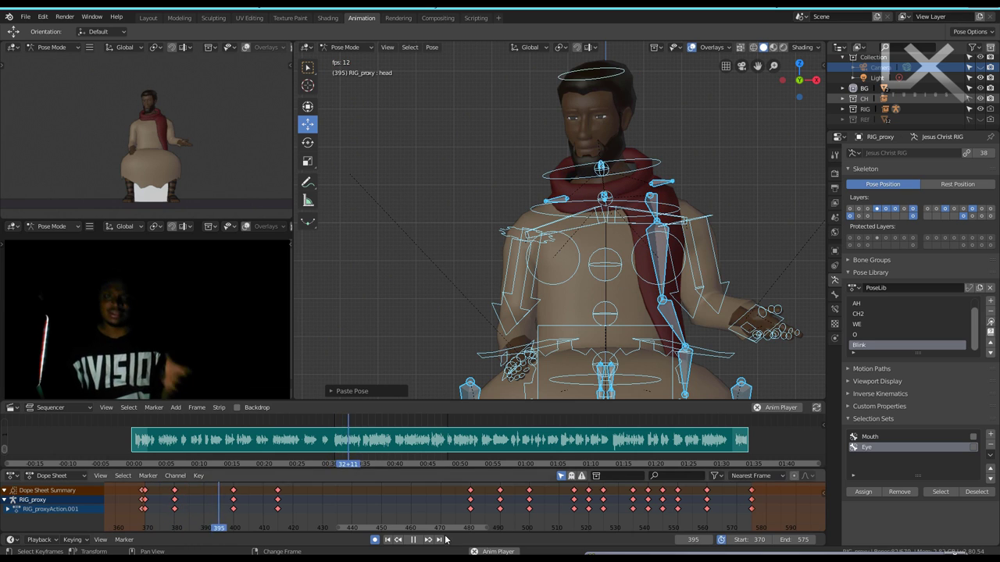
Stop playback and rotate the neck and lower scarf cloth controls downward at frame 415.
click(413, 540)
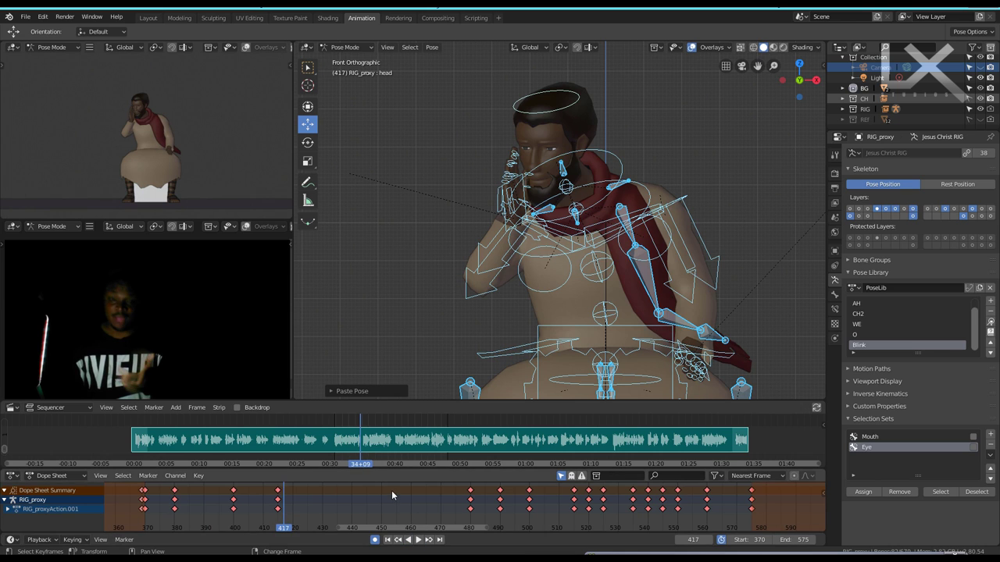
key(Down)
click(670, 319)
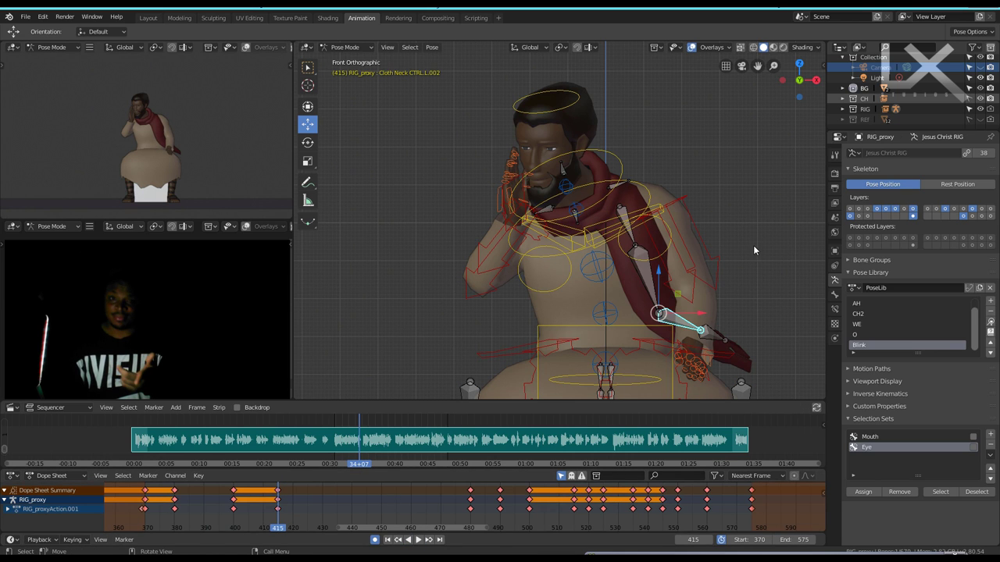
key(r)
click(754, 286)
key(bracketright)
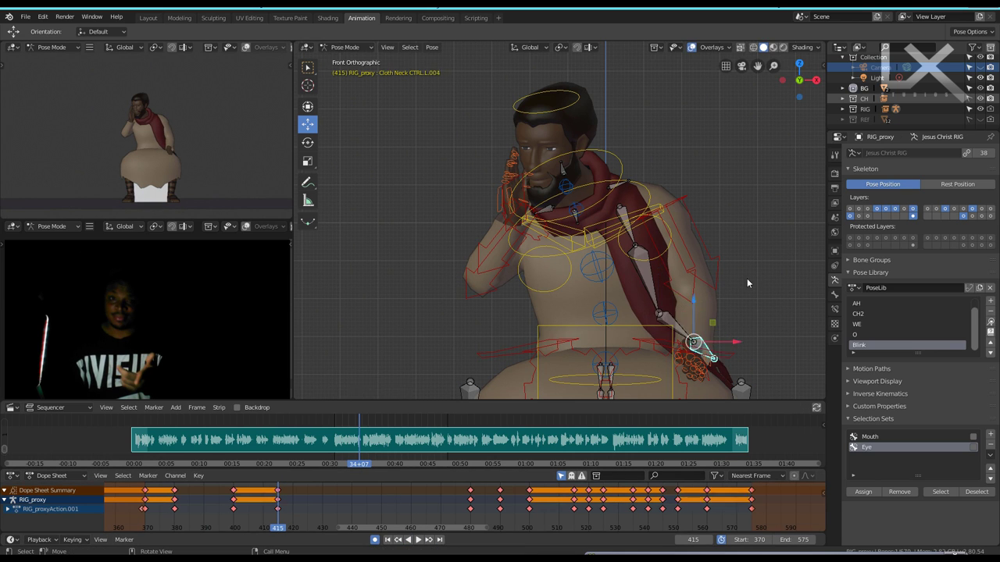
key(r)
click(744, 270)
Save the file and preview the animation in a maximized view, then restore the layout.
key(ctrl+s)
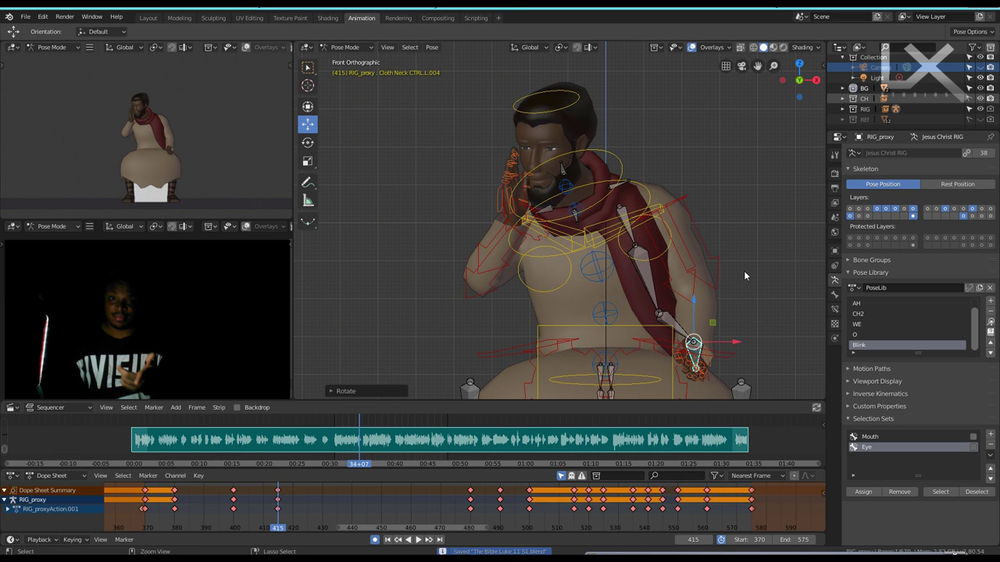
key(ctrl+alt+space)
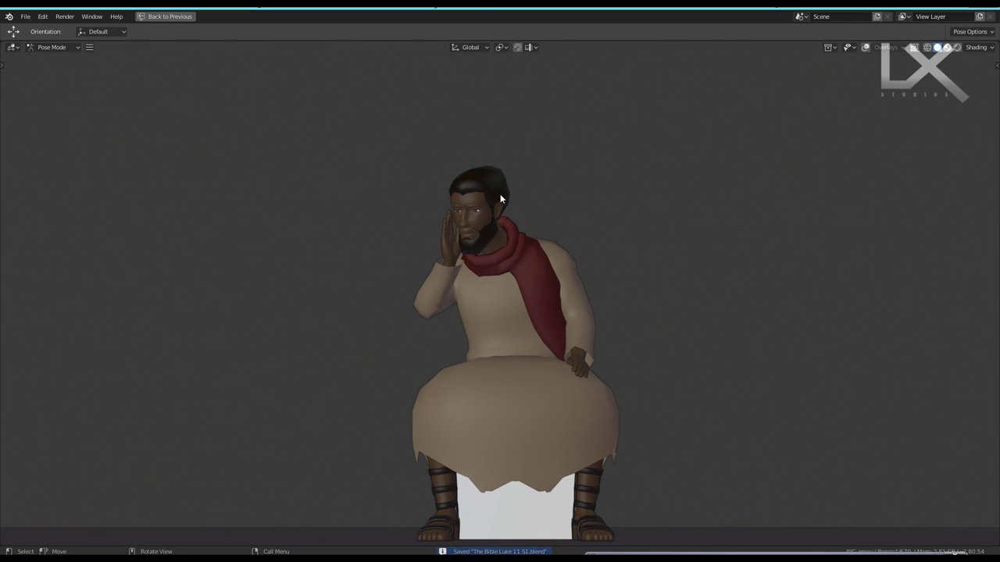
key(space)
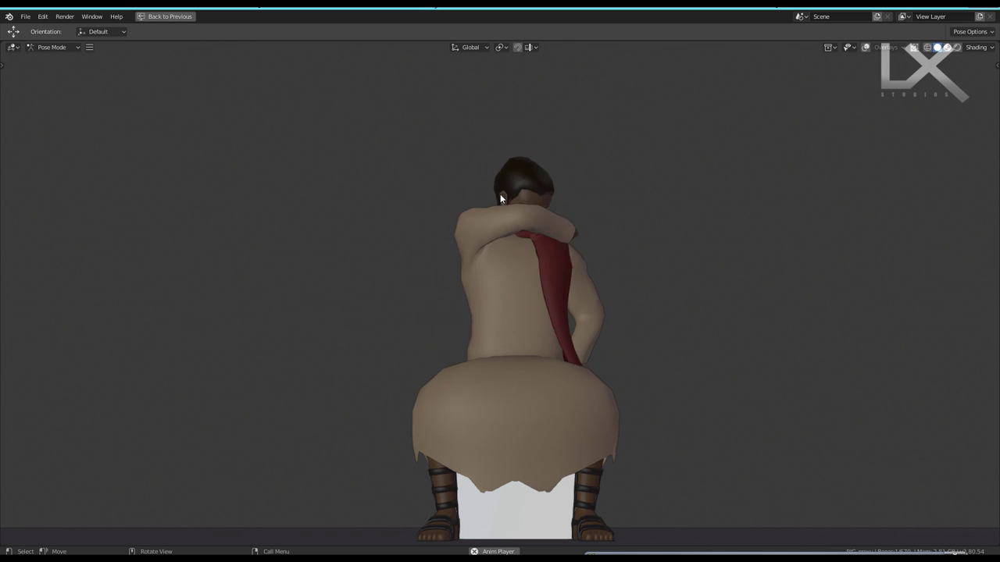
key(ctrl+alt+space)
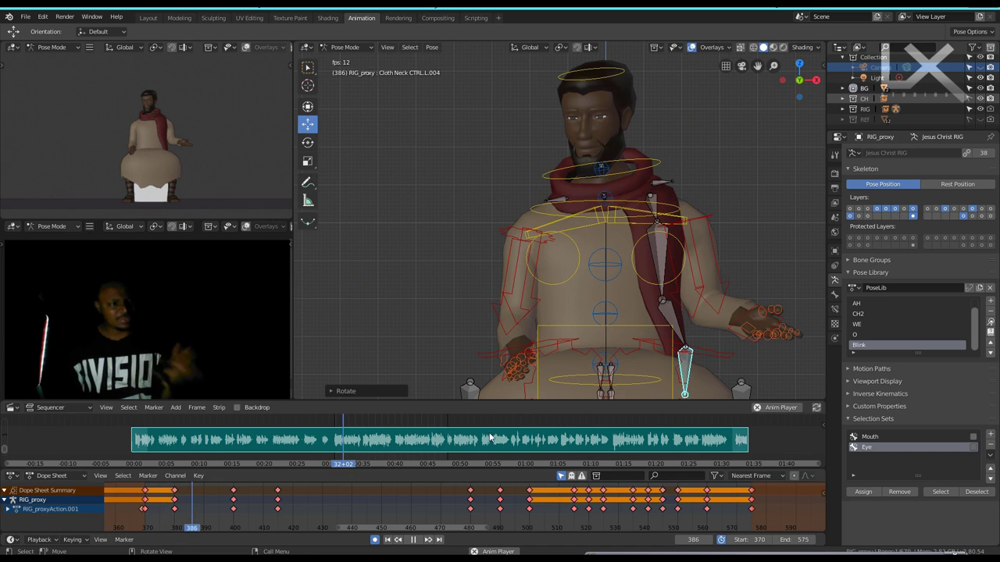
Stop playback and rotate the lower scarf control at keyframes 500, 515 and 520.
key(space)
key(Up)
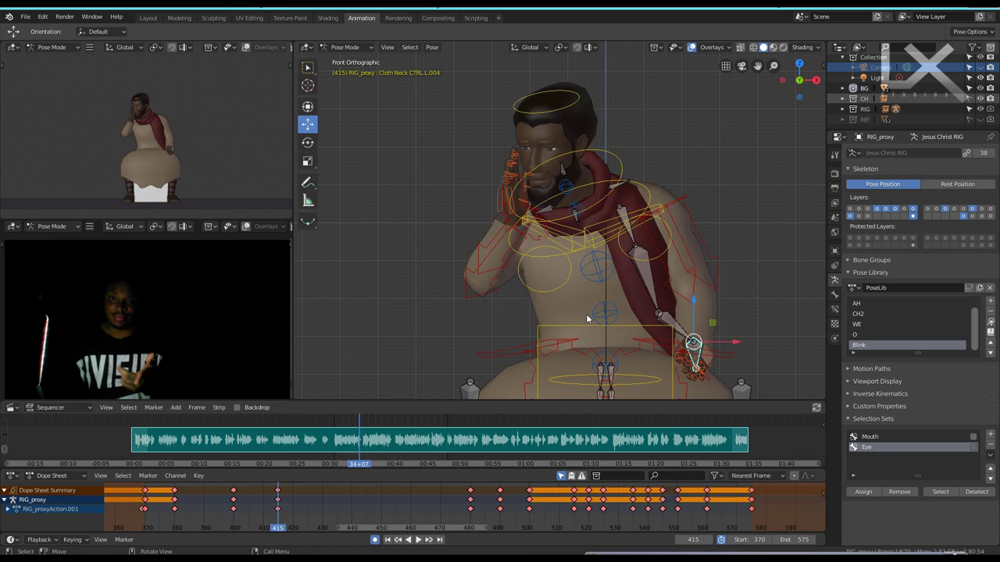
key(Up)
key(Up)
key(Up)
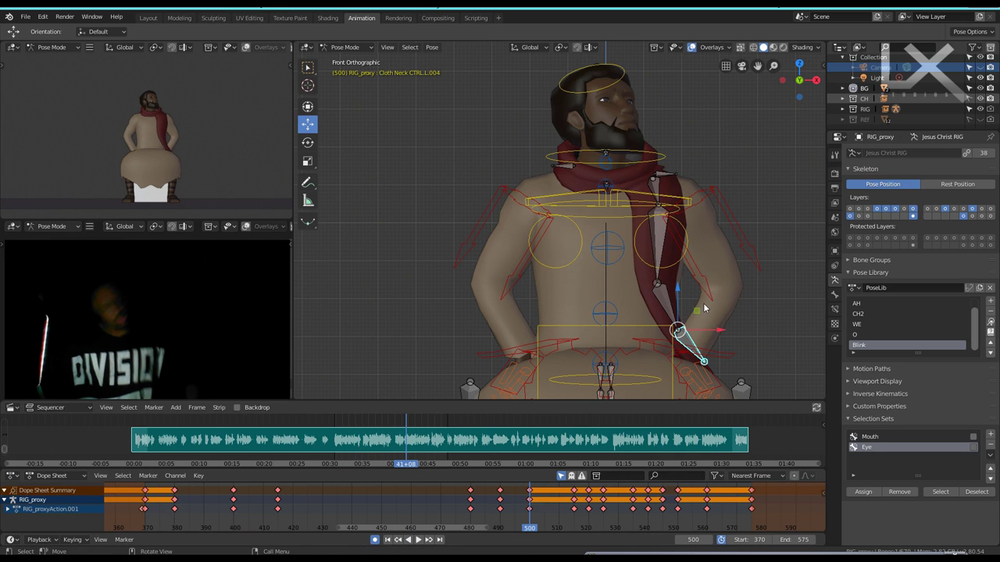
key(r)
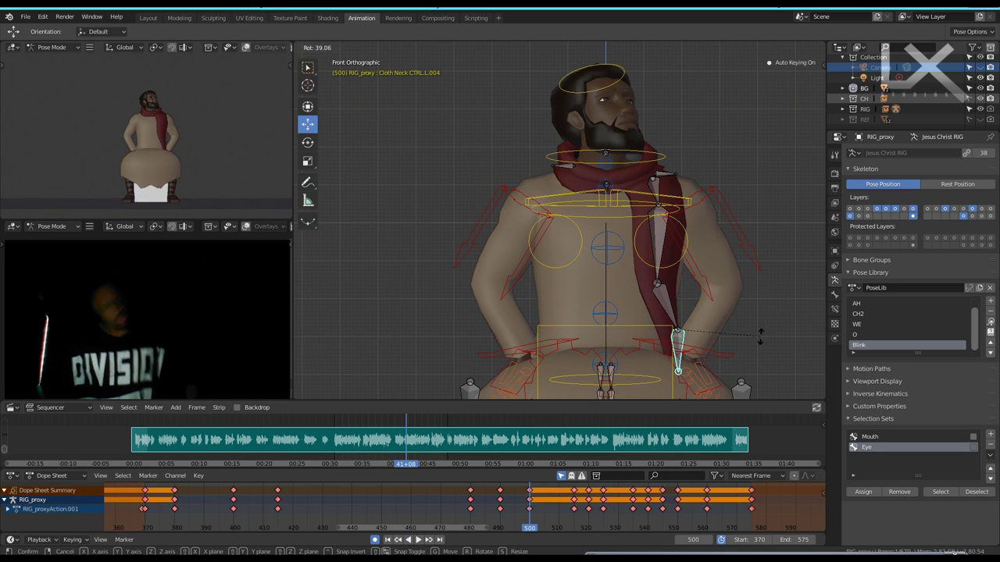
click(665, 306)
key(Up)
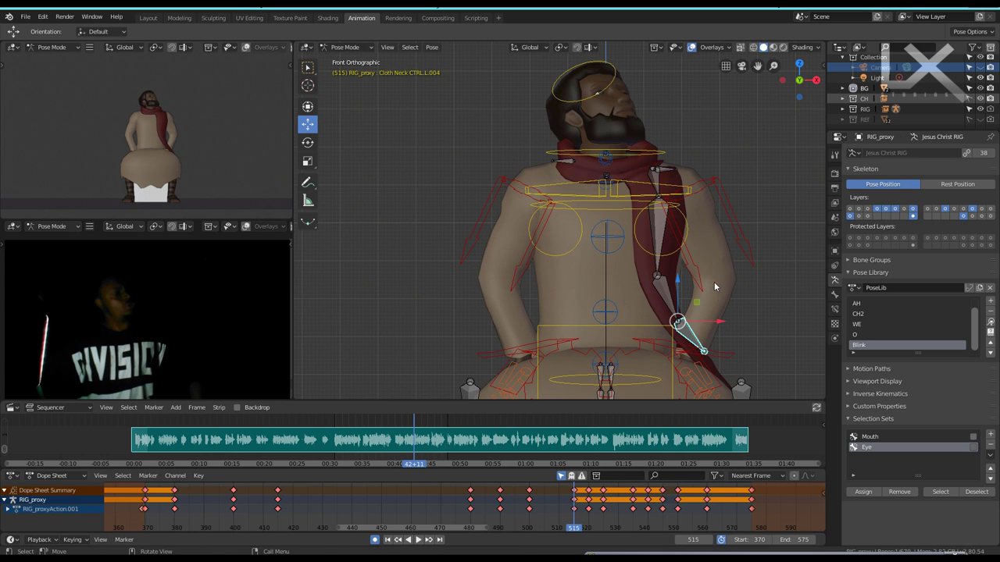
key(r)
click(725, 307)
key(Up)
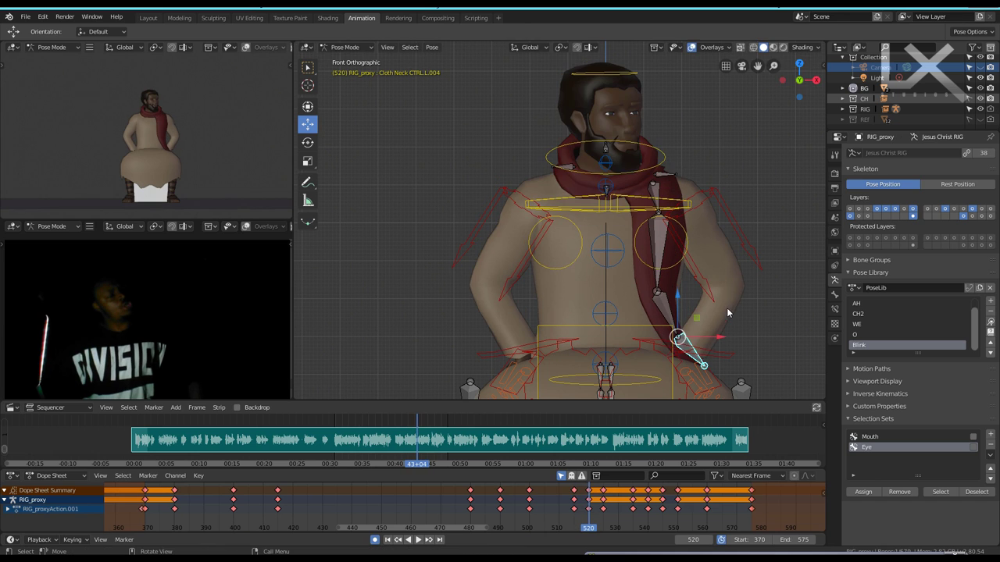
key(r)
click(733, 326)
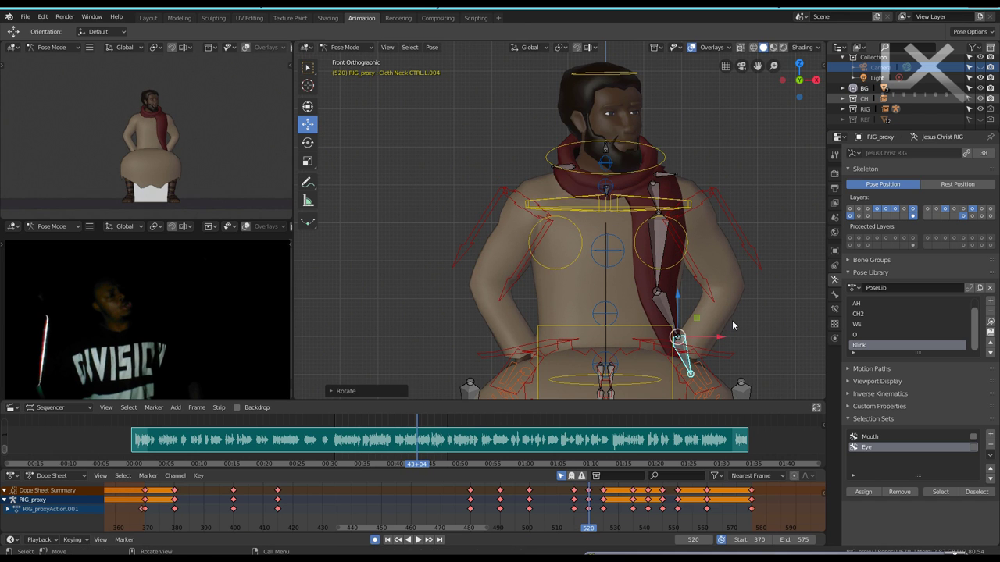
Rotate the lower scarf control at keyframes 525, 535 (32°), 540 and 545.
key(Up)
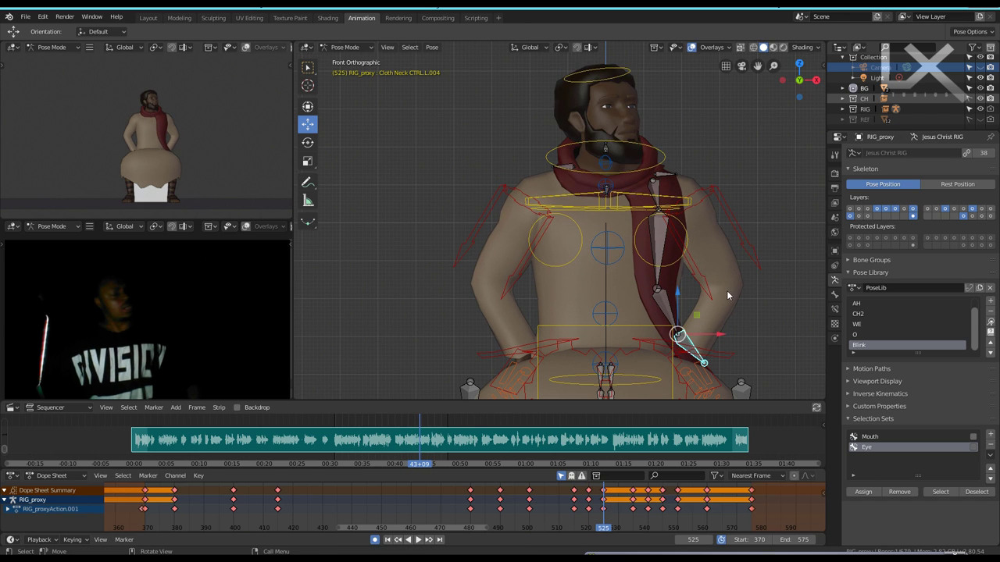
key(r)
click(733, 318)
key(Up)
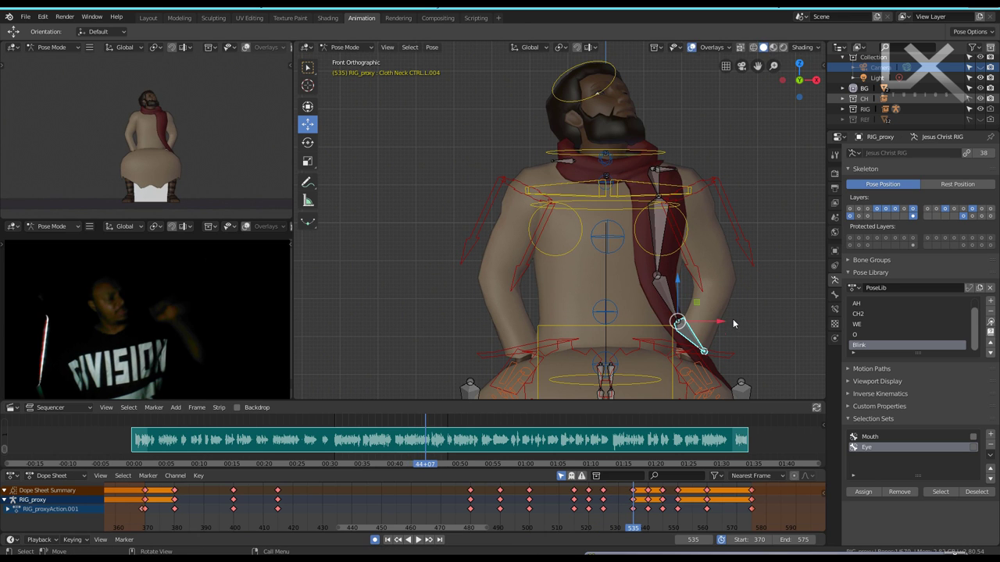
key(r)
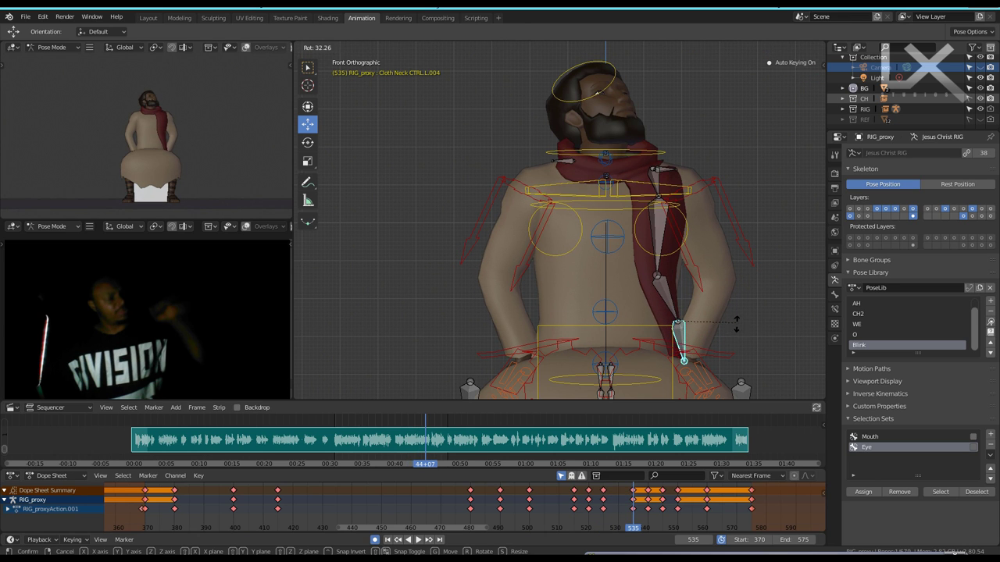
click(736, 323)
key(Up)
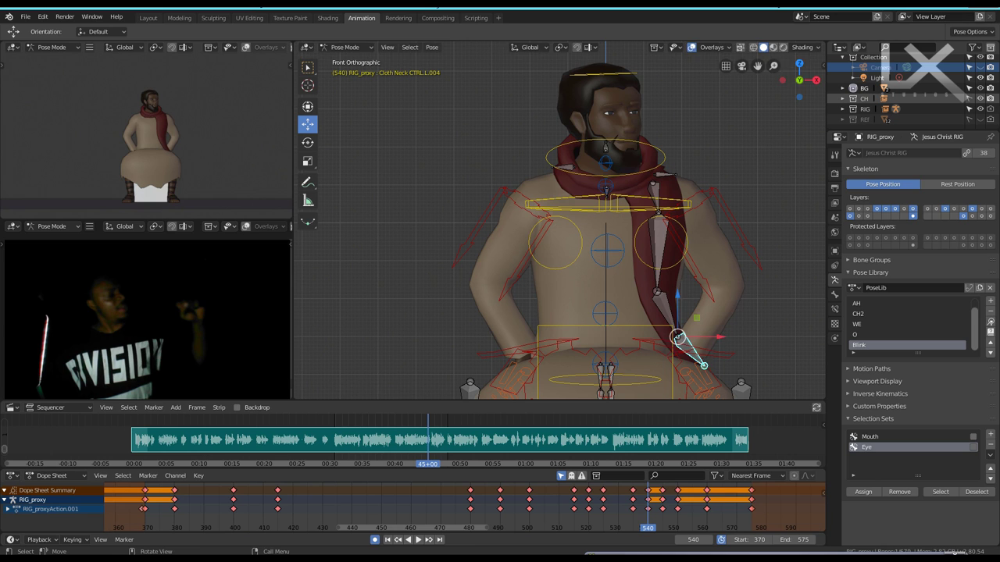
key(r)
click(742, 321)
key(Up)
key(r)
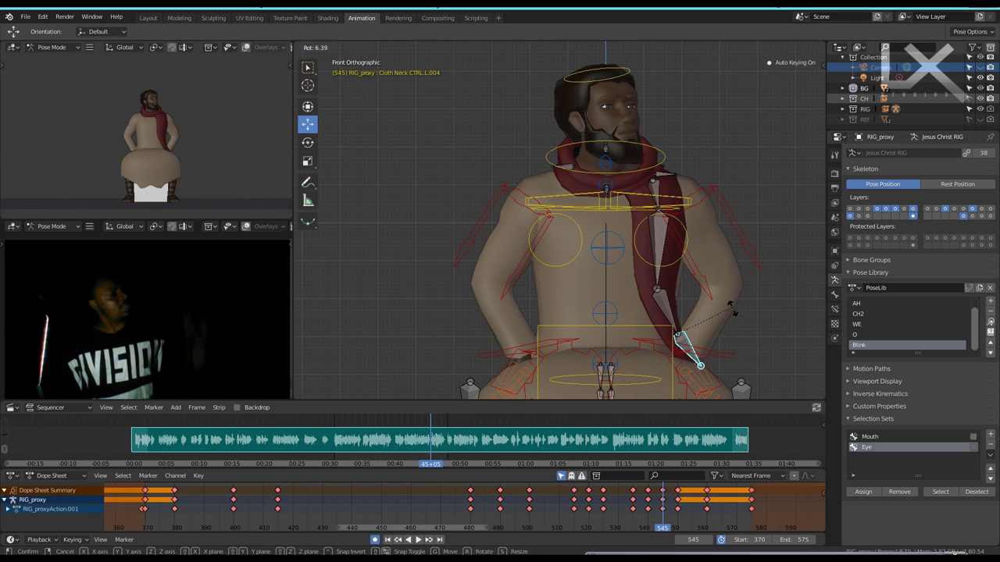
click(737, 322)
Rotate the scarf control at frame 550, then step through keyframes 560 to 575.
key(Up)
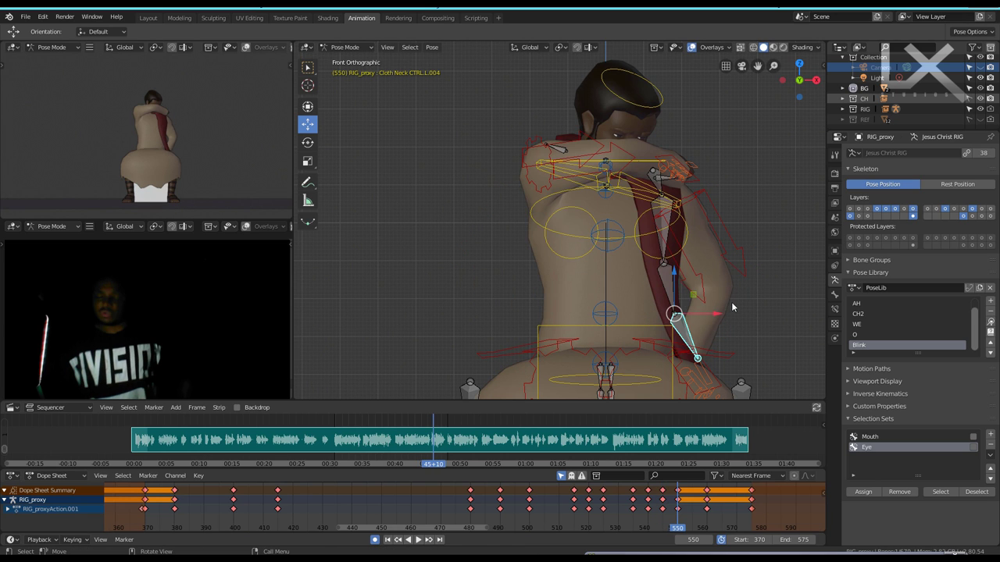
key(r)
click(738, 321)
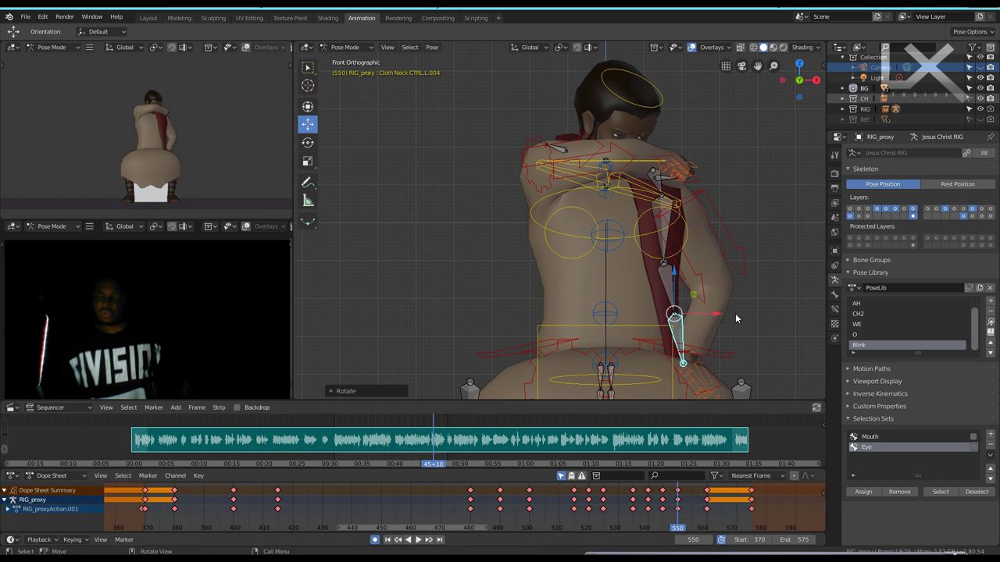
key(Up)
key(Down)
key(Up)
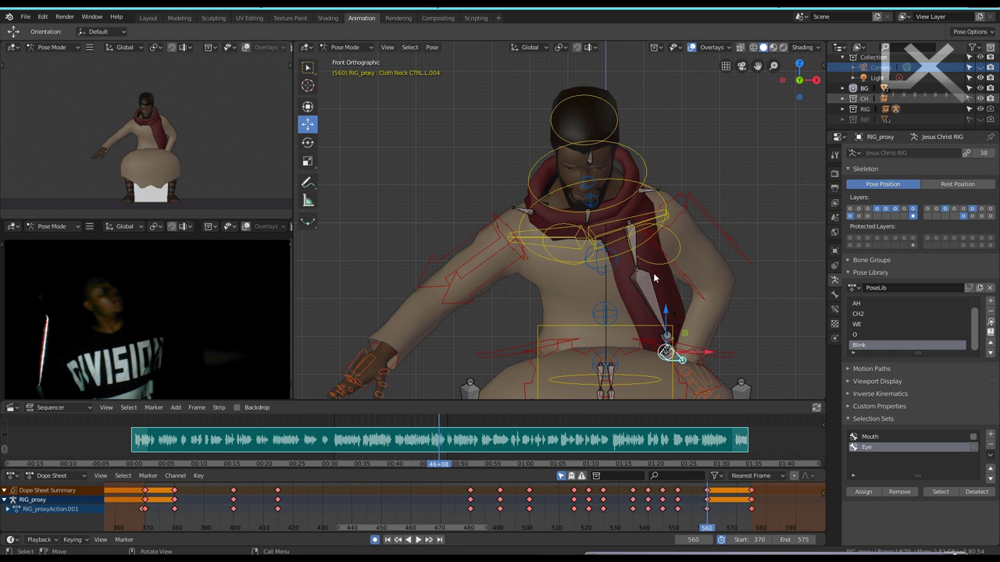
key(Up)
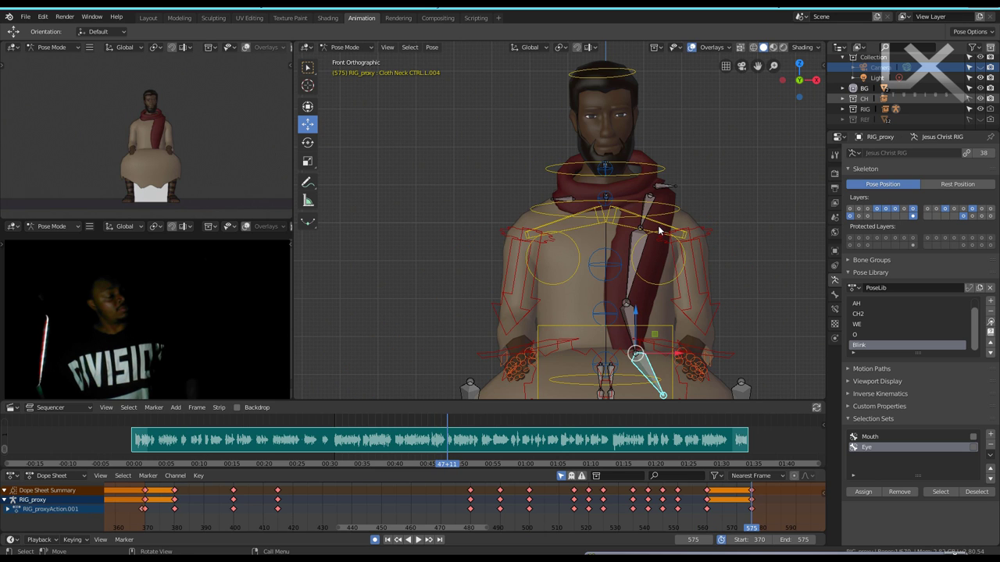
Rotate the scarf's upper control bone, then again around its local Y axis.
click(646, 212)
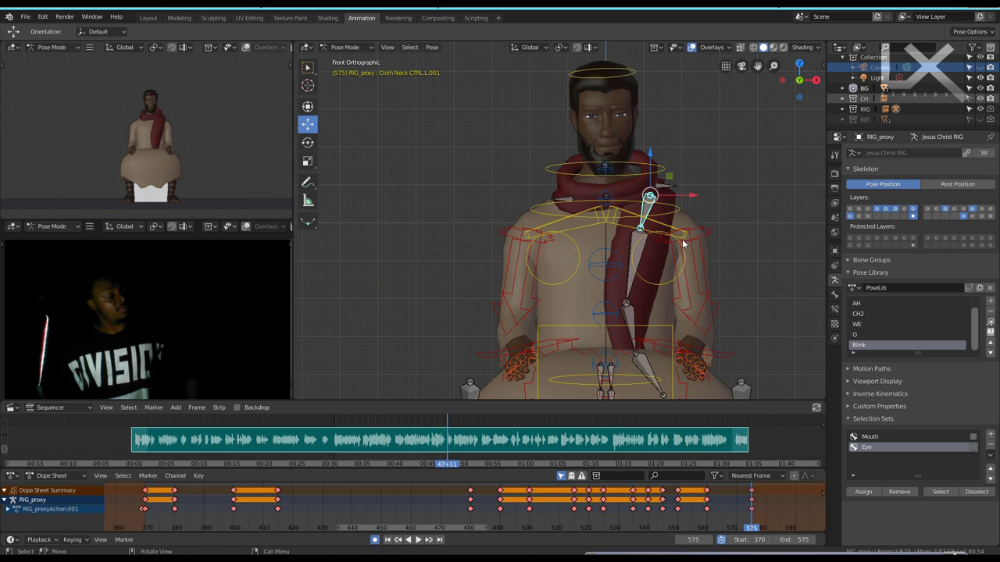
key(r)
click(736, 245)
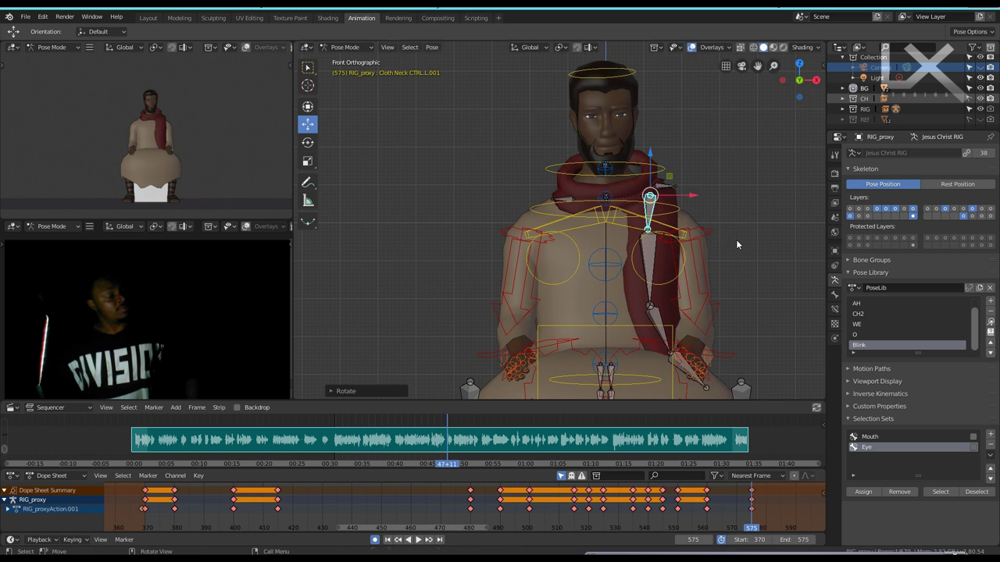
key(r)
key(y)
key(y)
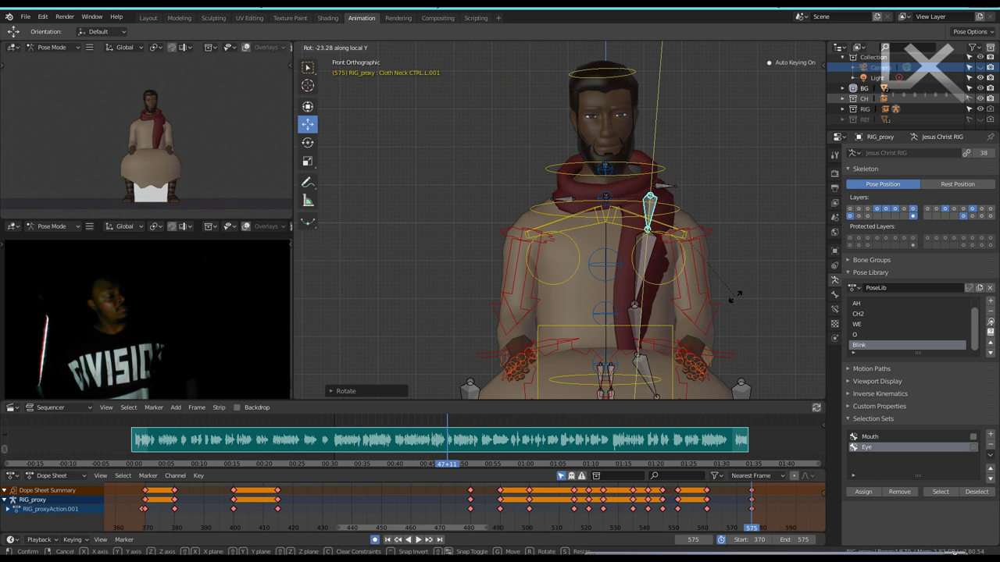
click(685, 276)
Save the blend file and play the animation in a full-screen camera view.
key(ctrl+s)
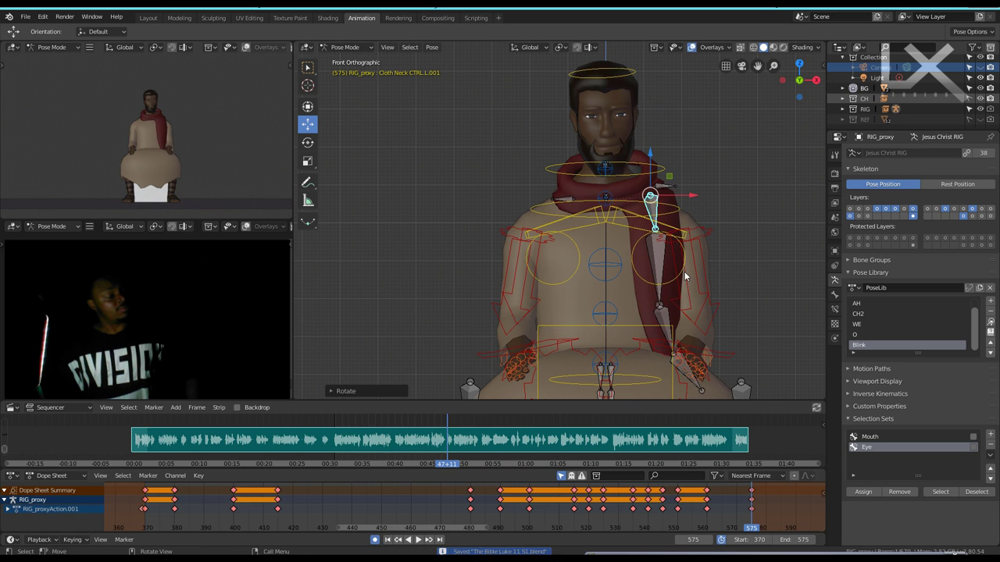
key(ctrl+space)
key(space)
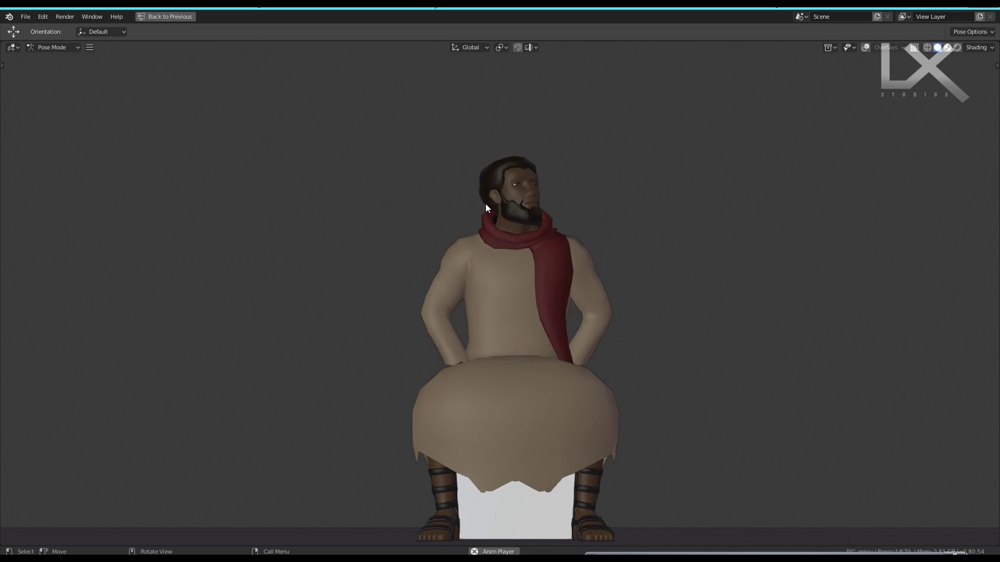
Exit the full-screen camera playback back to the Animation workspace.
key(ctrl+alt+space)
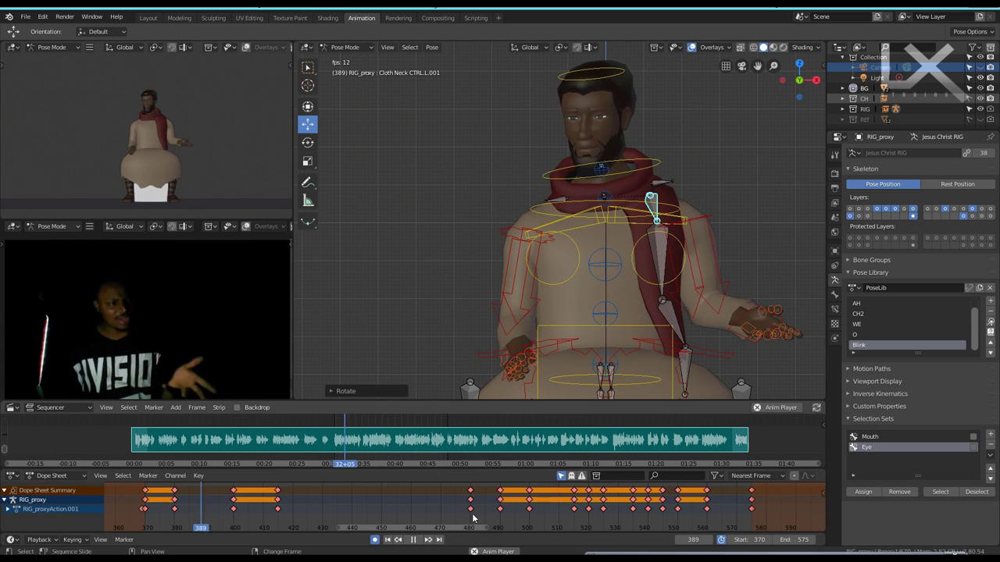
Save the file and choose a new keyframe type in the Keying options.
key(ctrl+s)
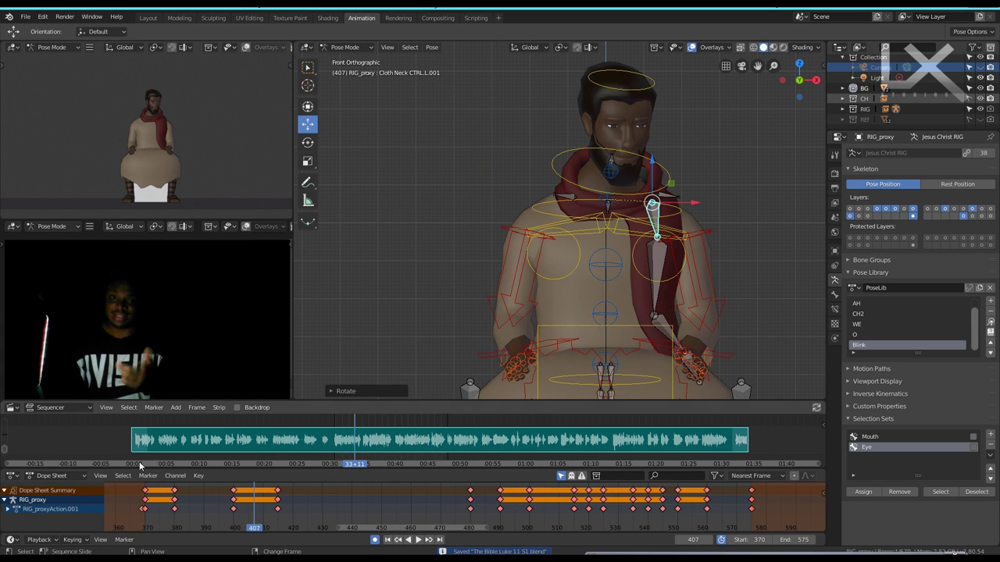
click(73, 540)
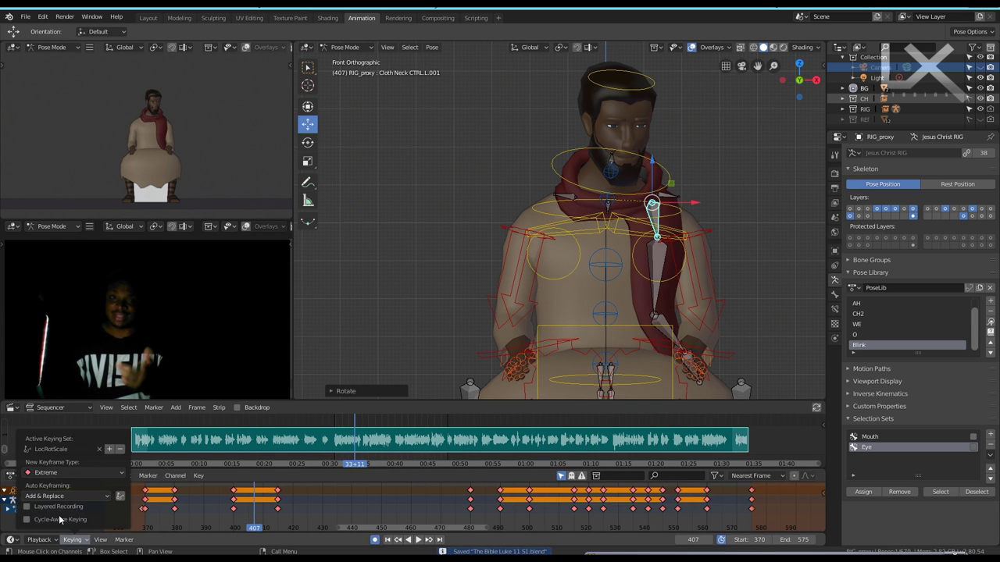
click(72, 472)
click(72, 496)
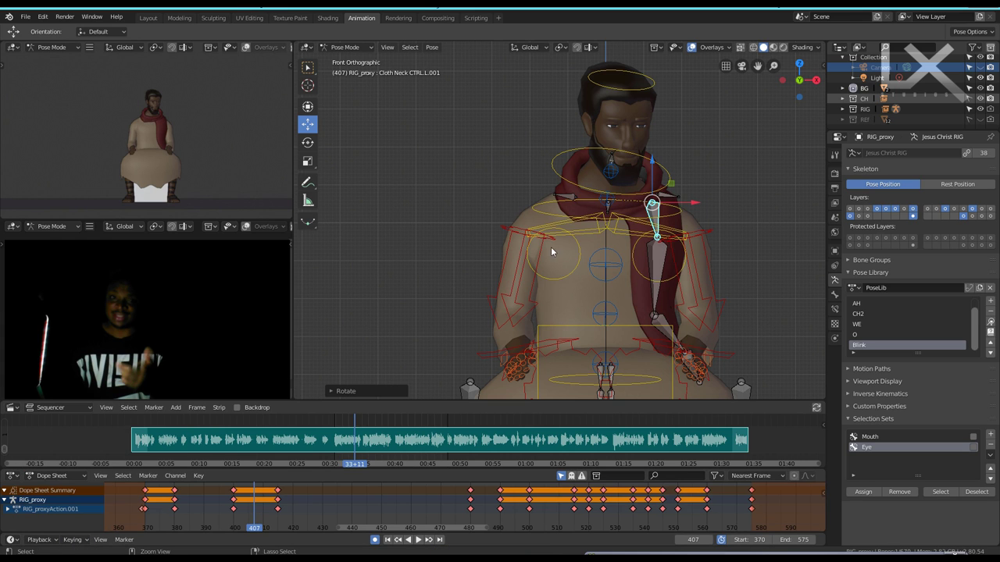
Select all rig bones and play and scrub the animation between frames 370 and 380.
key(a)
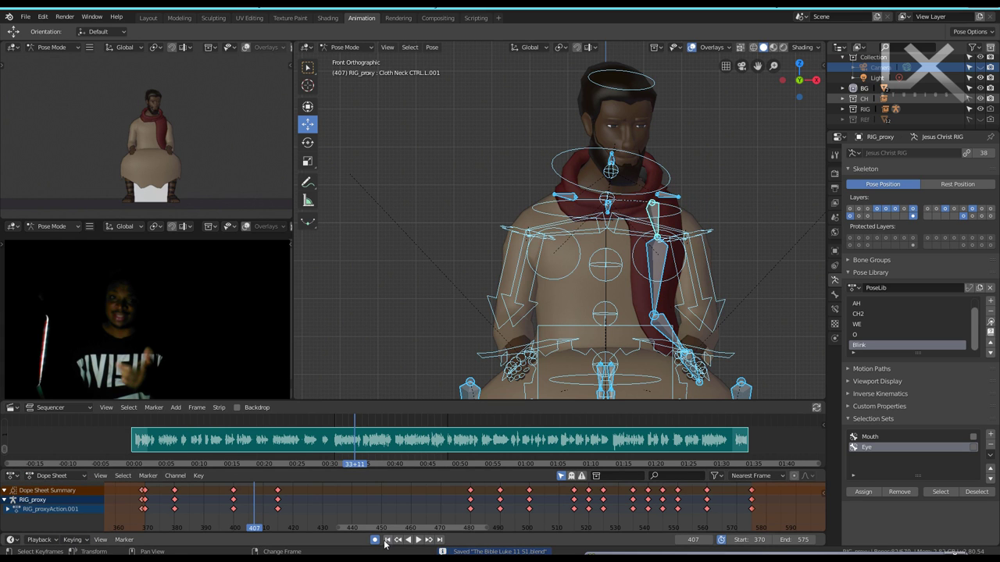
click(387, 540)
click(418, 539)
key(space)
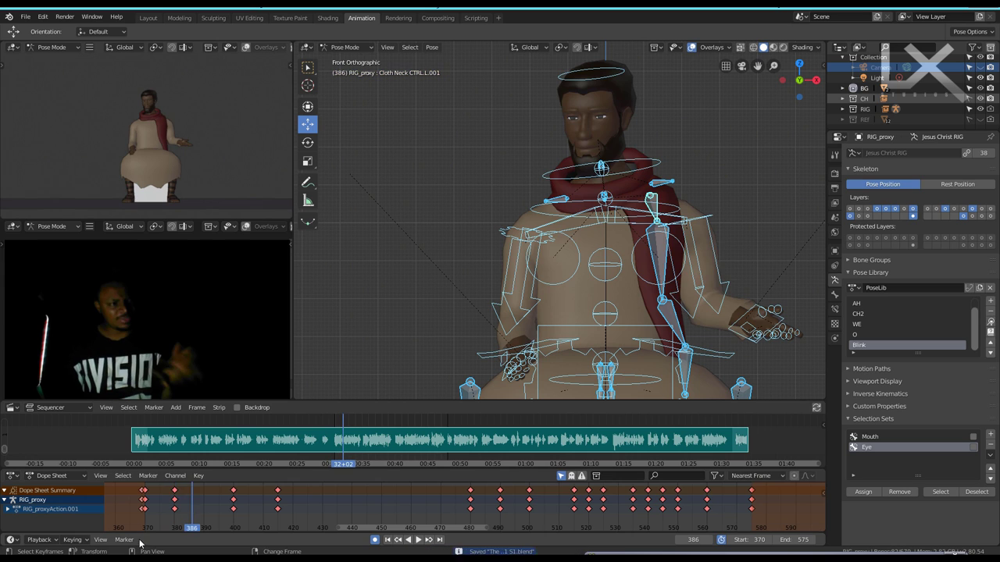
click(163, 516)
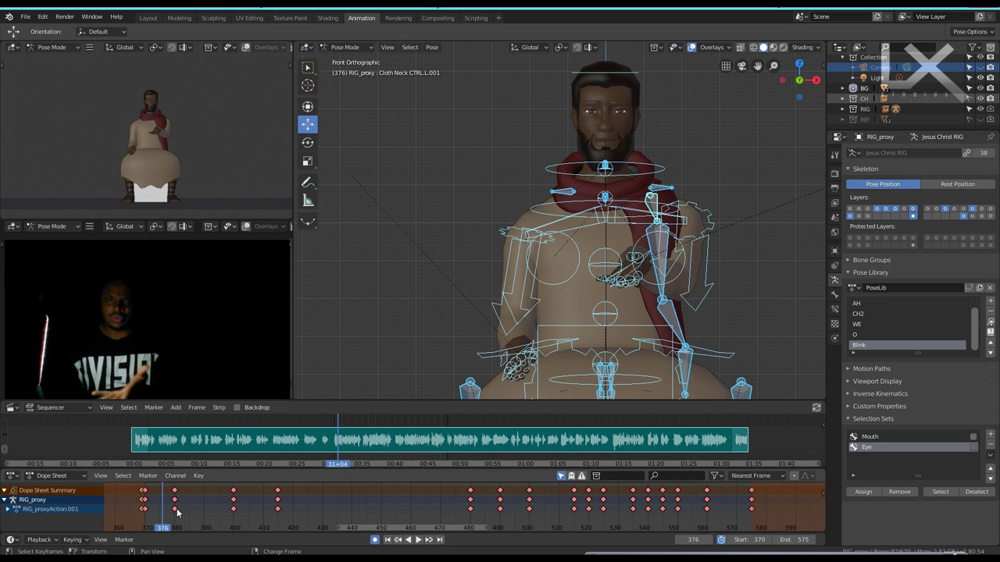
key(Left)
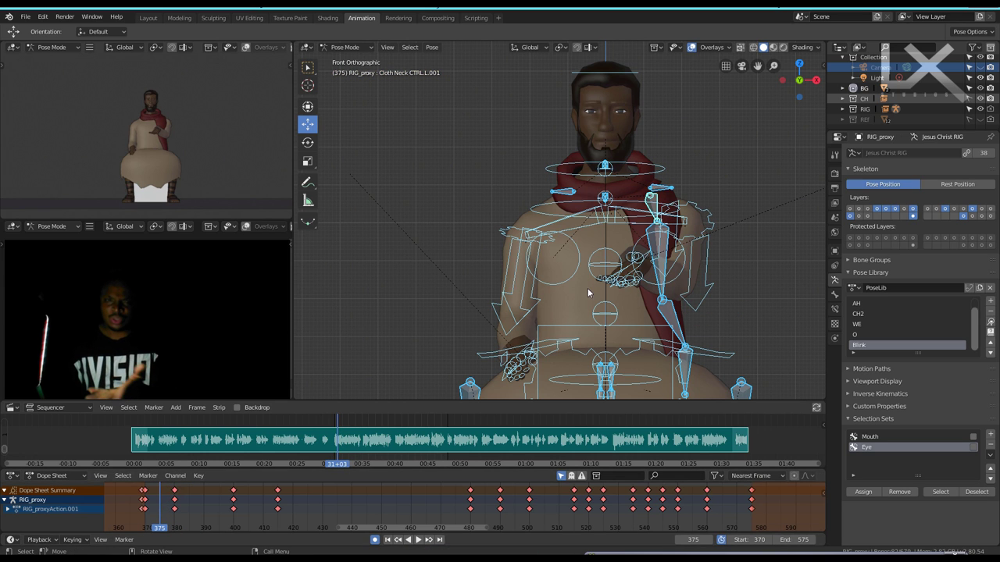
click(418, 539)
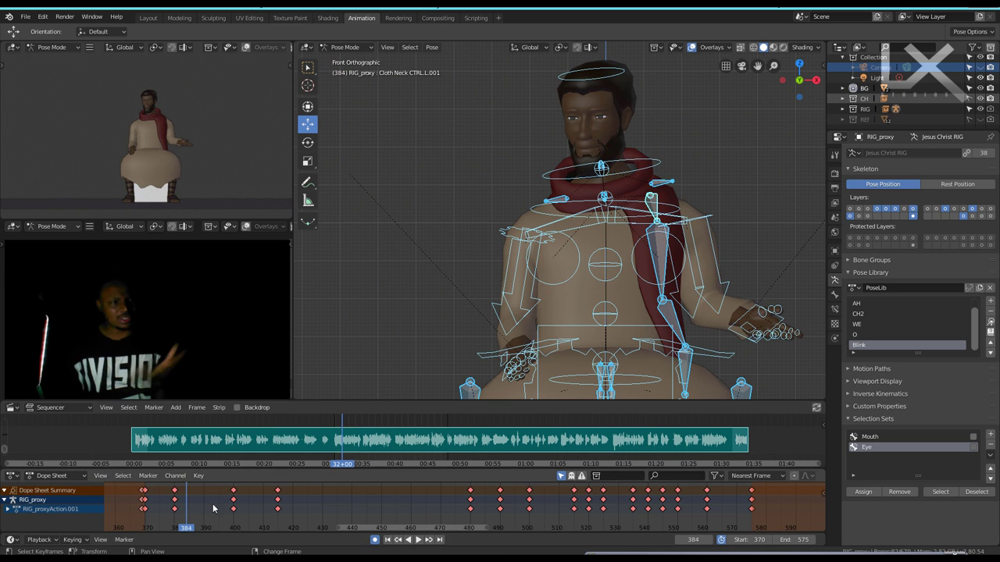
key(Right)
Move the frame 380 keyframes a few frames later, to about 383.
drag(179, 506, 193, 523)
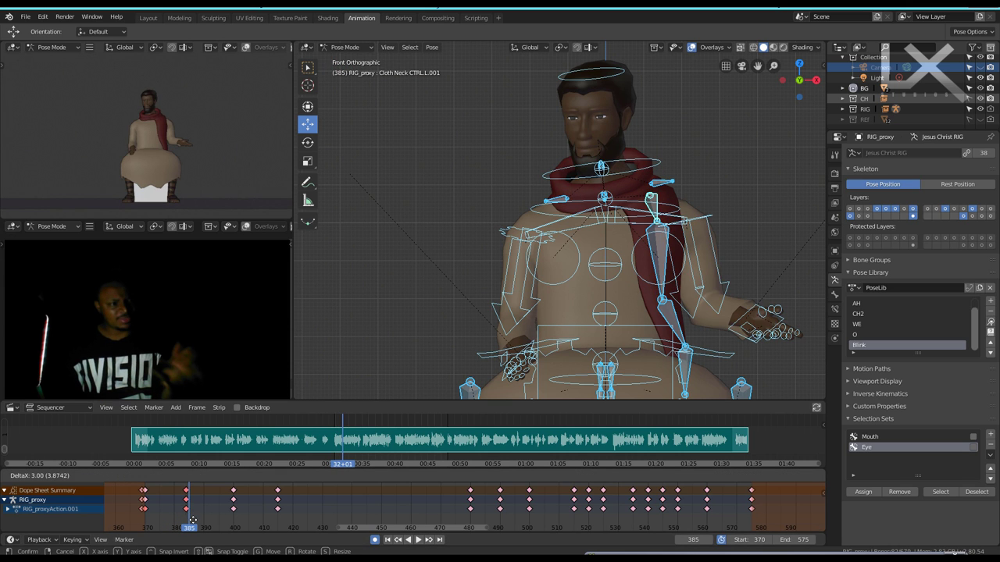
click(193, 524)
key(Left)
key(Left)
key(Left)
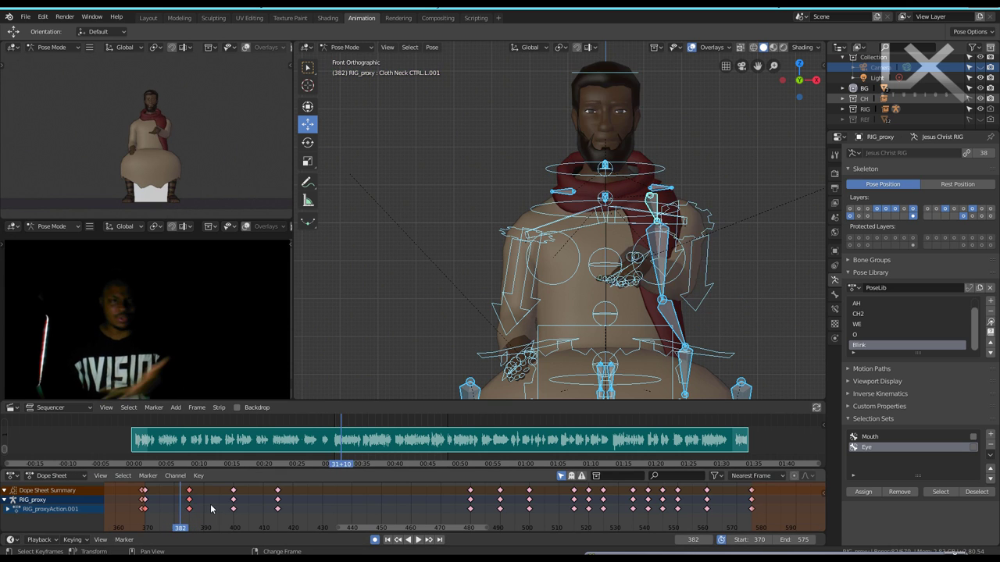
Apply a breakdown pose at frame 380 between the neighbouring keys.
key(shift+e)
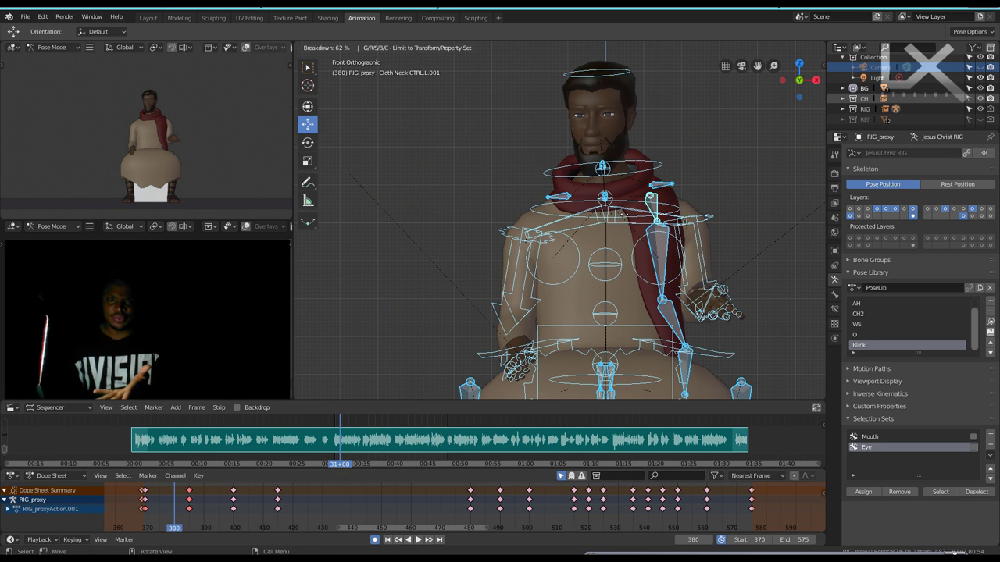
click(625, 219)
scroll(718, 232, up, 2)
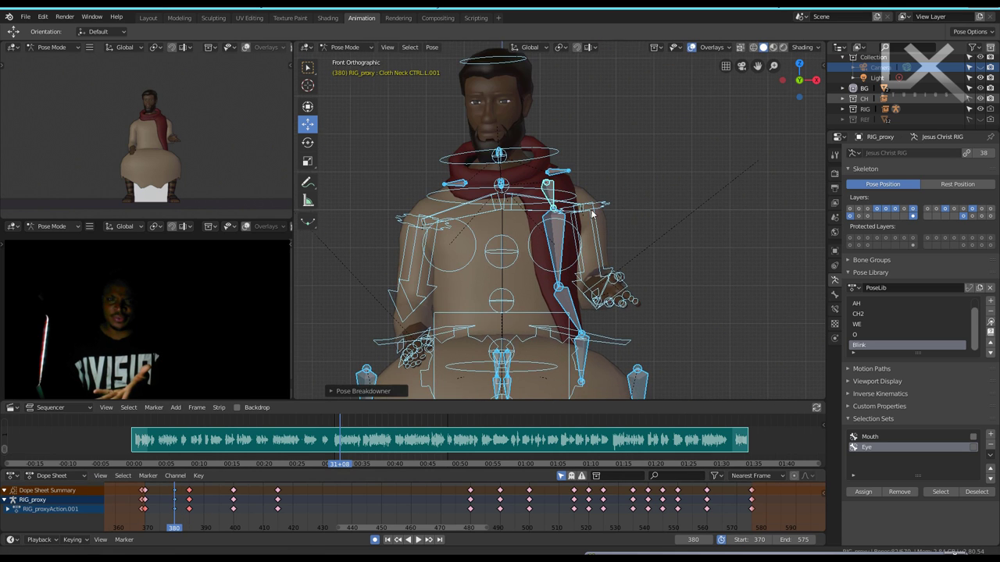
scroll(635, 278, up, 3)
Turn the left wrist by rotating hand_ik.L on its local Z and X axes.
click(707, 353)
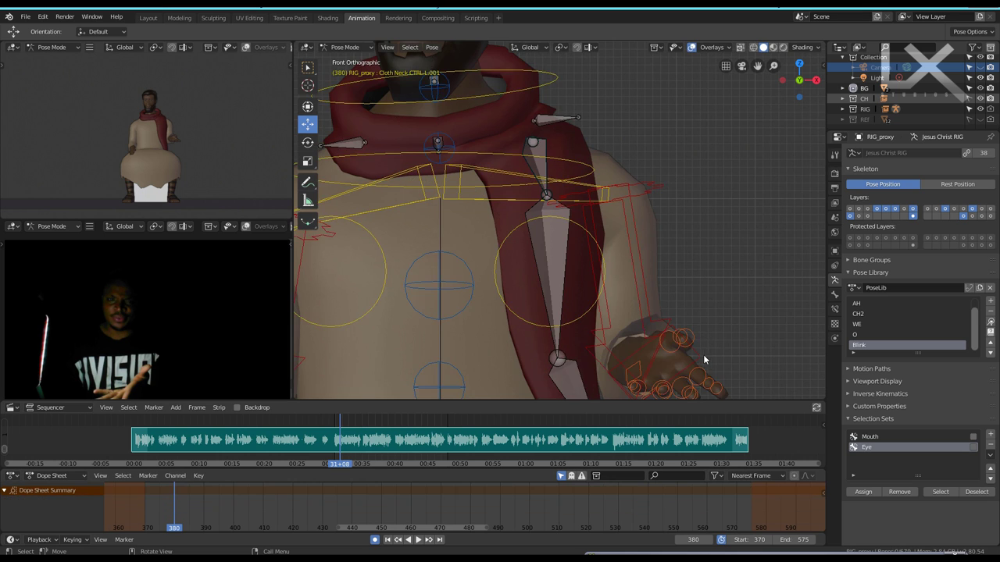
shift+middle_drag(703, 355, 708, 258)
key(r)
key(z)
key(z)
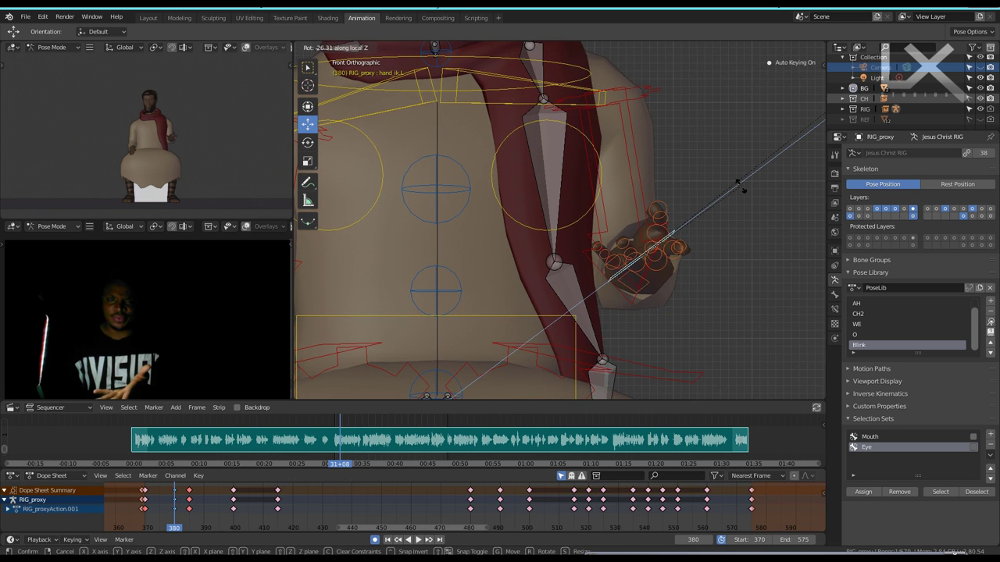
click(739, 179)
key(r)
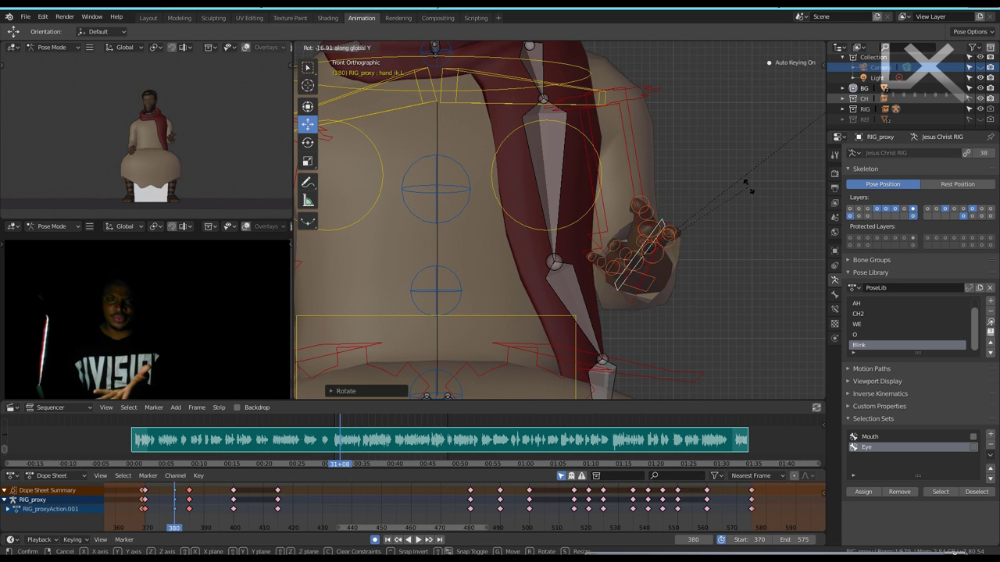
key(x)
key(x)
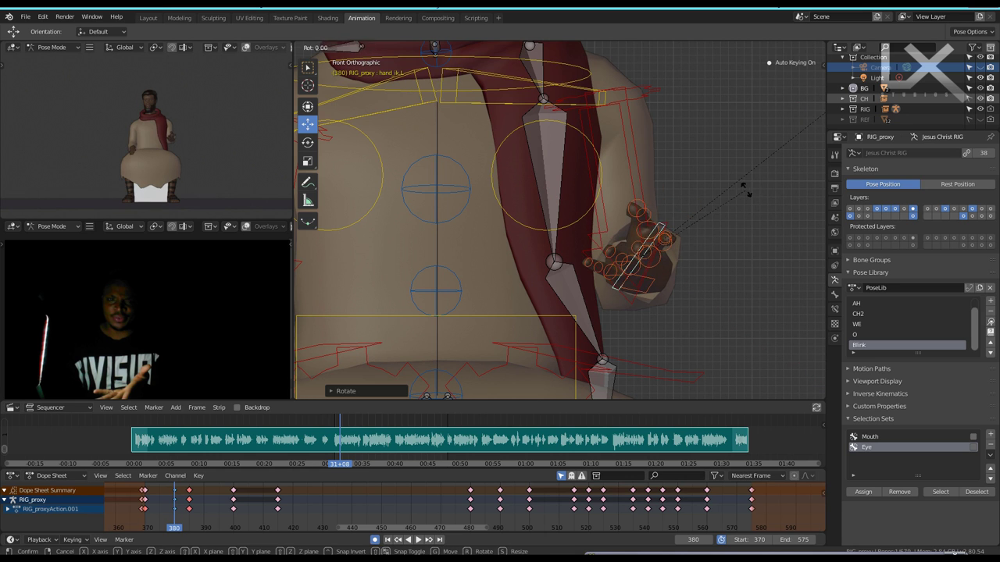
click(759, 224)
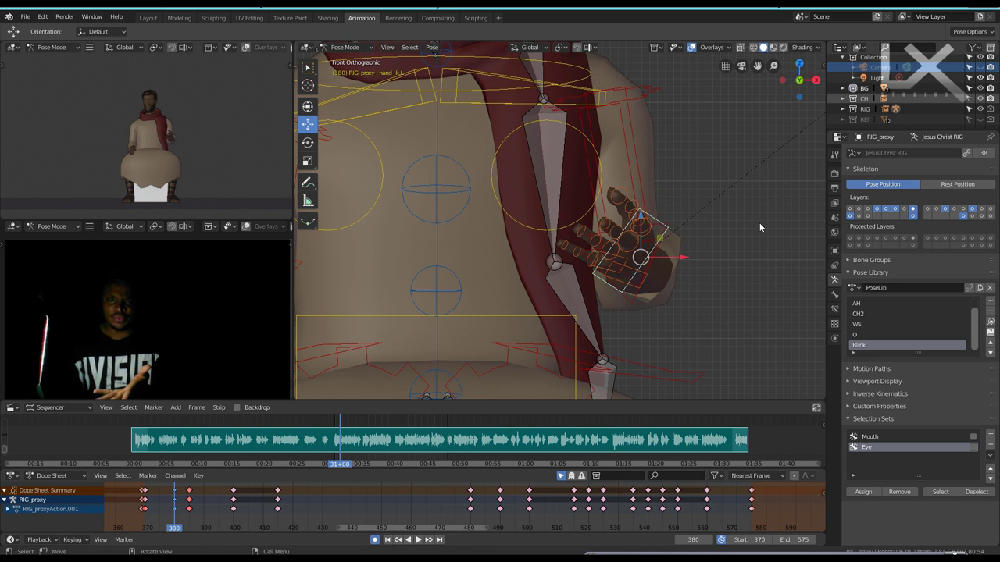
key(ctrl+z)
key(Down)
scroll(659, 252, up, 5)
Curl the left index finger f_index.01.L around its local X axis.
middle_drag(658, 253, 695, 279)
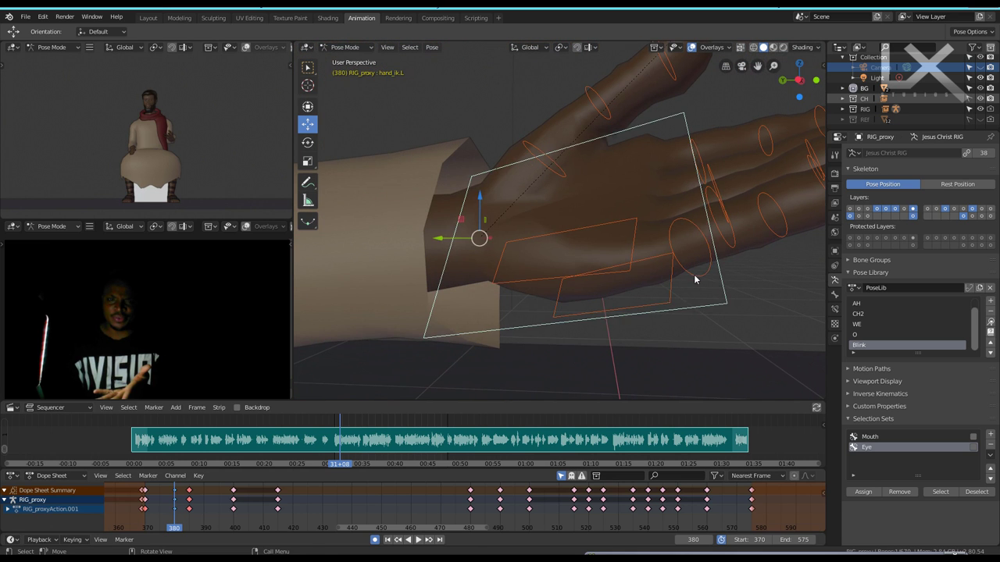
click(695, 276)
click(719, 188)
middle_drag(719, 188, 700, 238)
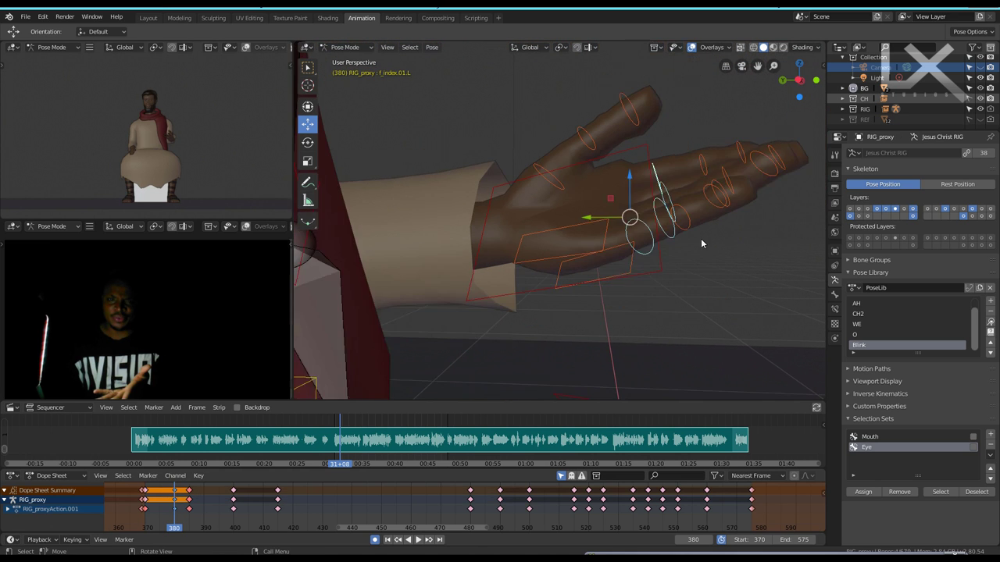
key(r)
key(x)
key(x)
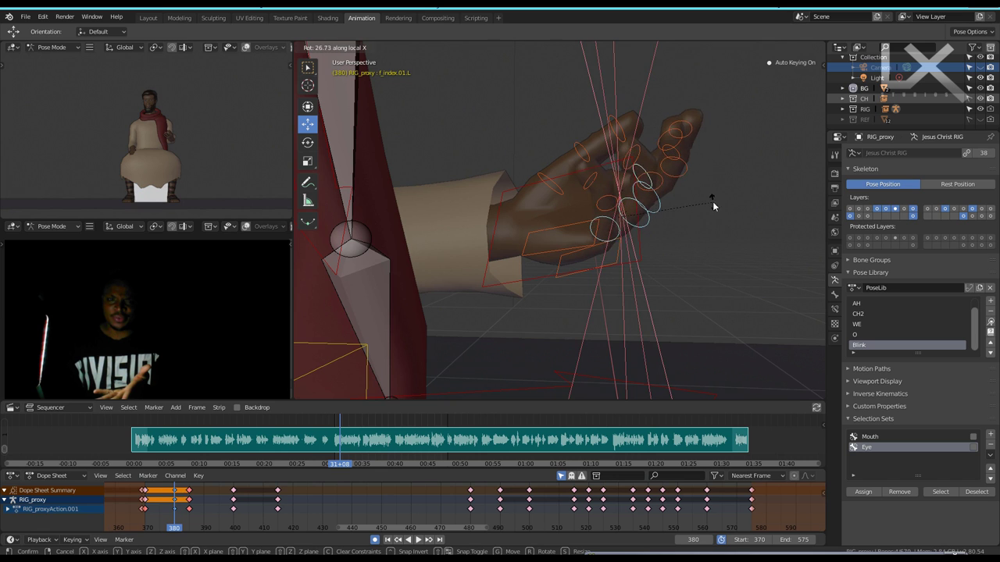
click(713, 202)
Rotate the left thumb thumb.01.L around its local X axis.
mouse_move(712, 202)
middle_down()
mouse_move(518, 240)
mouse_move(582, 186)
middle_up()
click(582, 186)
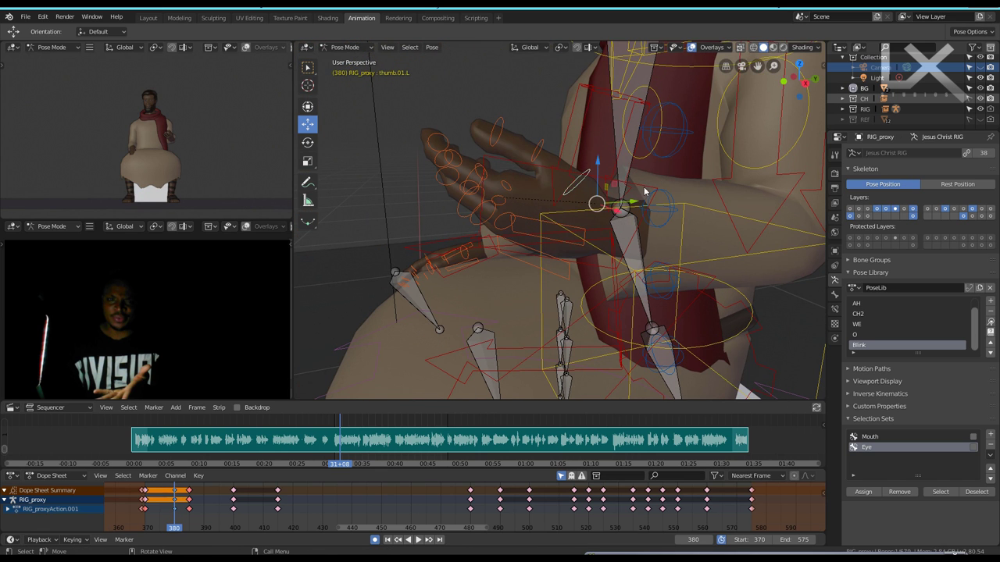
key(r)
key(x)
key(x)
click(584, 174)
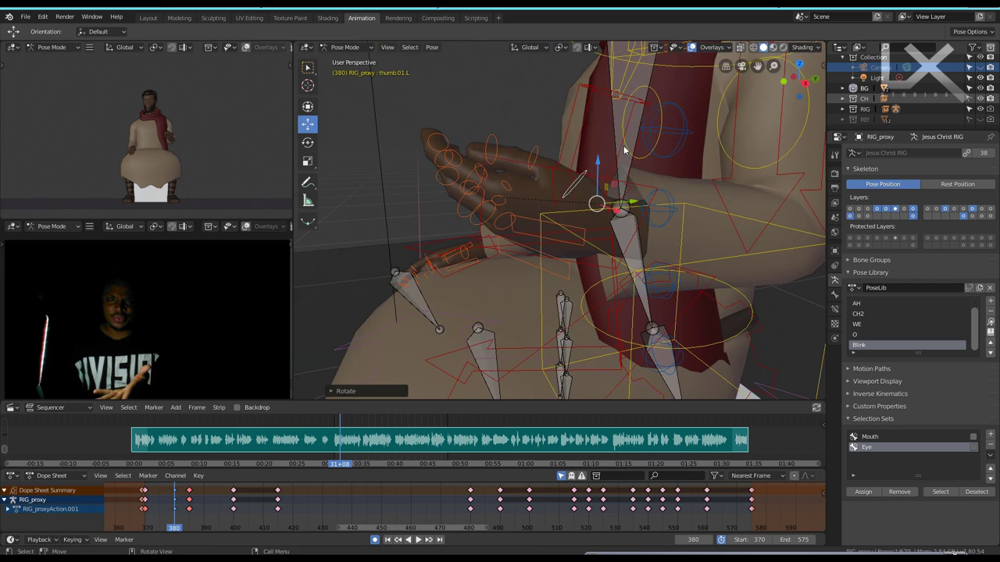
Rotate the left palm control palm.L around its local Z axis.
mouse_move(584, 173)
middle_down()
mouse_move(690, 139)
mouse_move(620, 161)
mouse_move(553, 257)
middle_up()
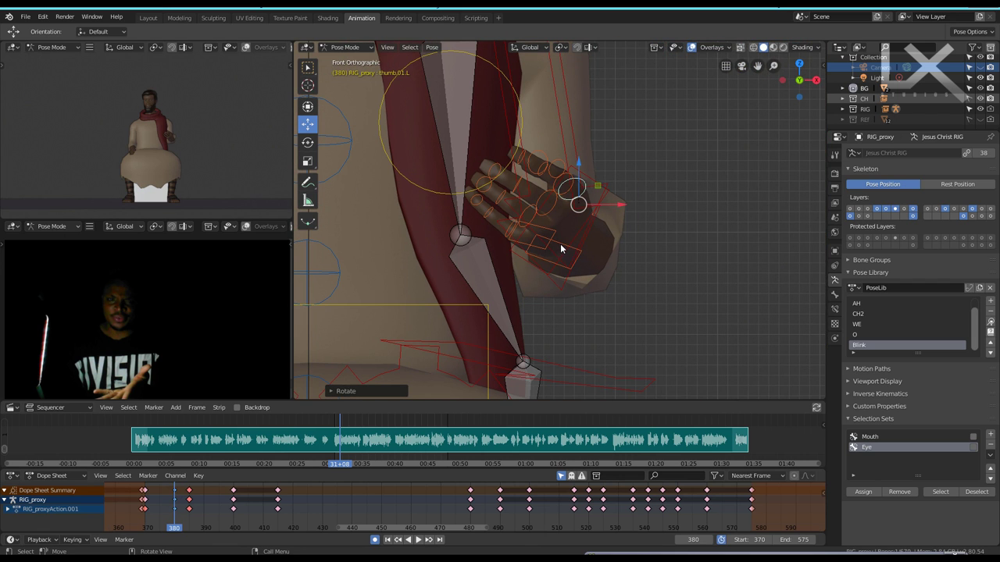
click(560, 249)
key(r)
key(z)
key(z)
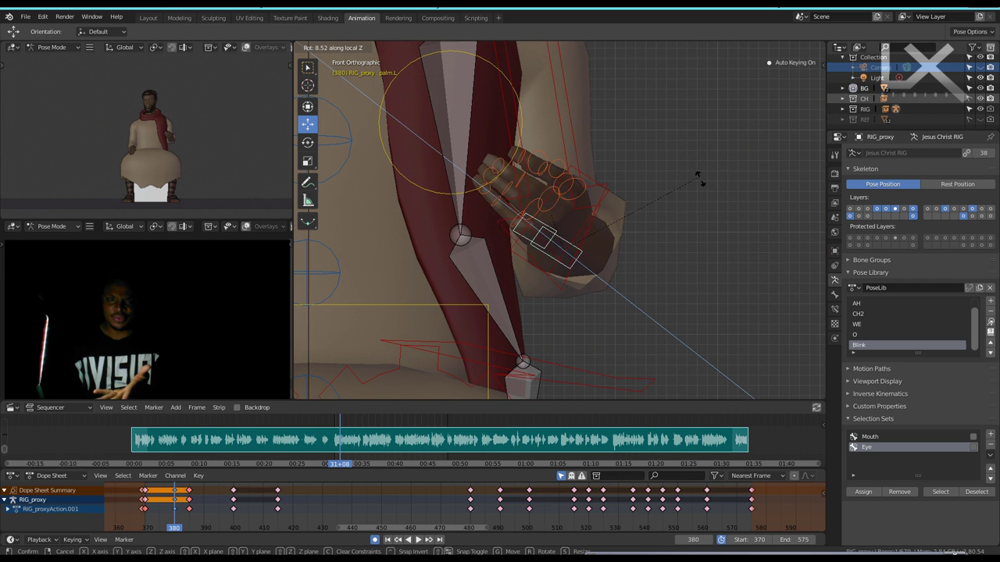
click(694, 178)
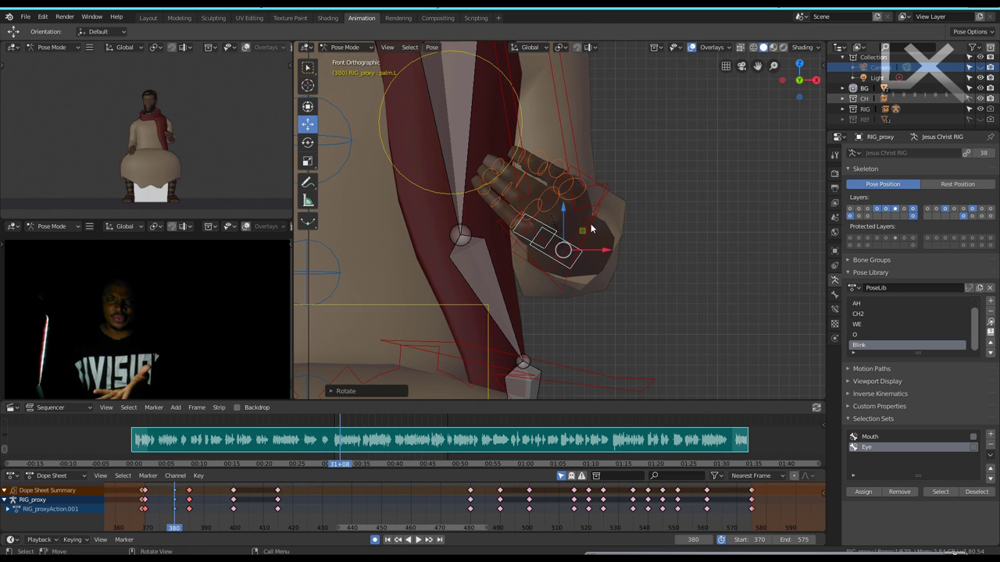
mouse_move(694, 177)
middle_down()
mouse_move(697, 232)
mouse_move(669, 274)
mouse_move(618, 182)
middle_up()
Add a 61% breakdown pose of all bones between the keys at 380 and 385.
scroll(617, 184, down, 2)
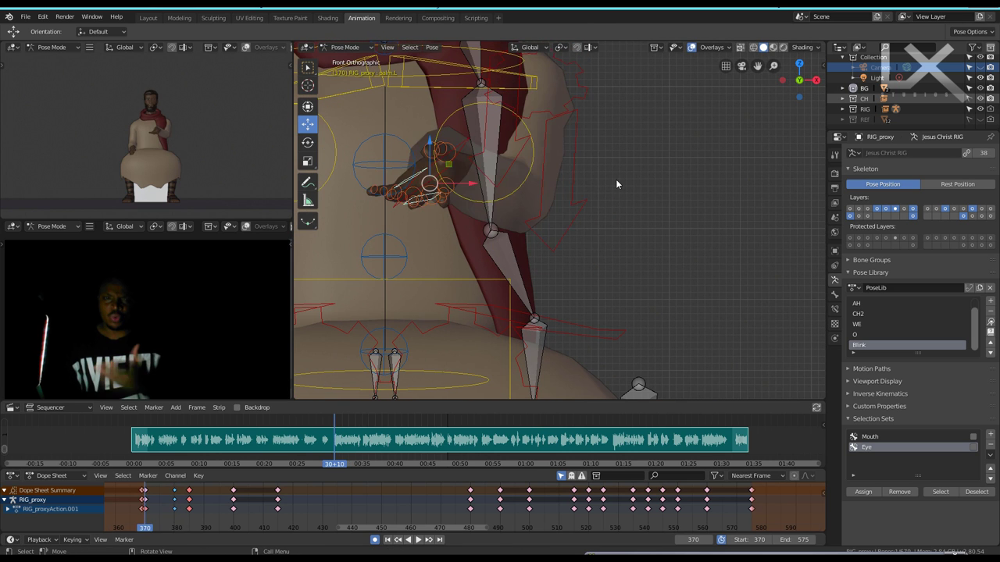
key(Up)
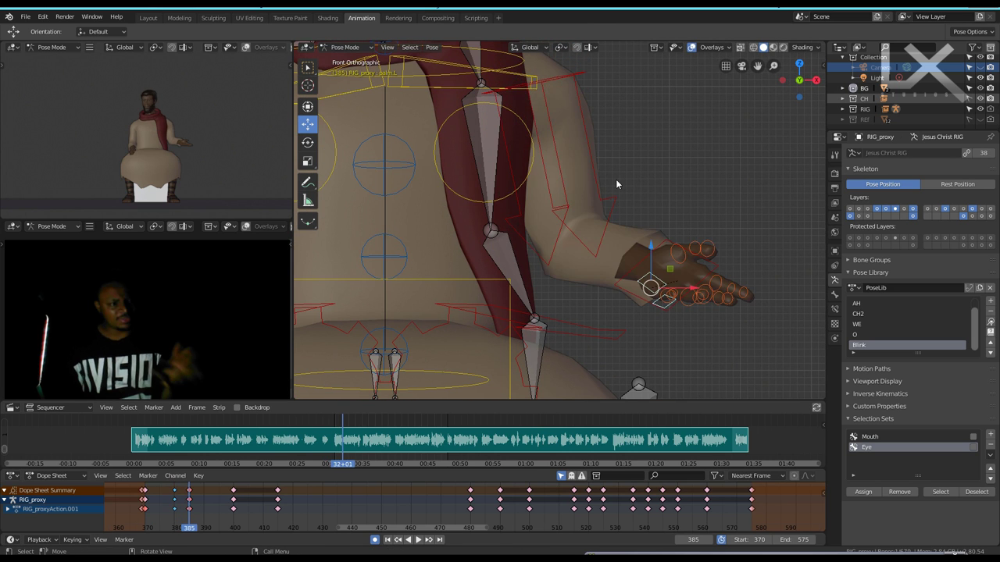
key(Down)
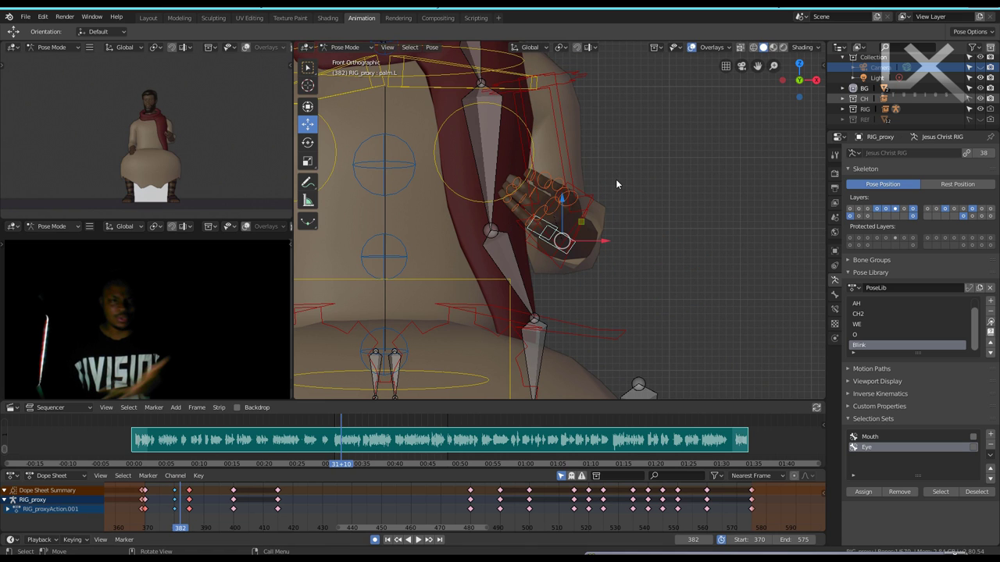
key(a)
key(r)
key(shift+e)
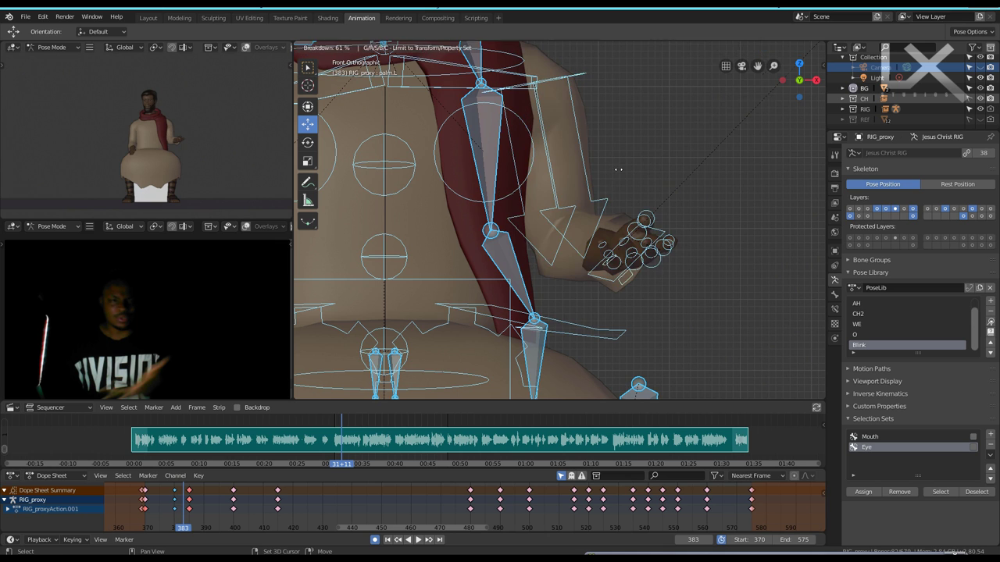
click(619, 170)
Curl the index finger's middle bone f_index.02.L about 45.67° on local X.
mouse_move(619, 170)
middle_down()
mouse_move(614, 259)
mouse_move(662, 290)
mouse_move(711, 268)
mouse_move(554, 234)
middle_up()
click(688, 311)
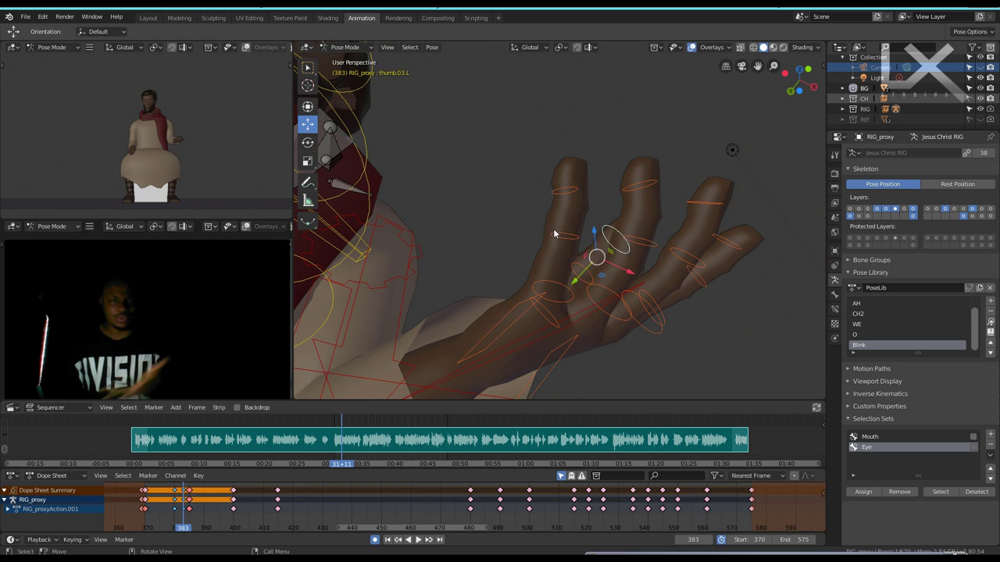
key(r)
key(x)
key(x)
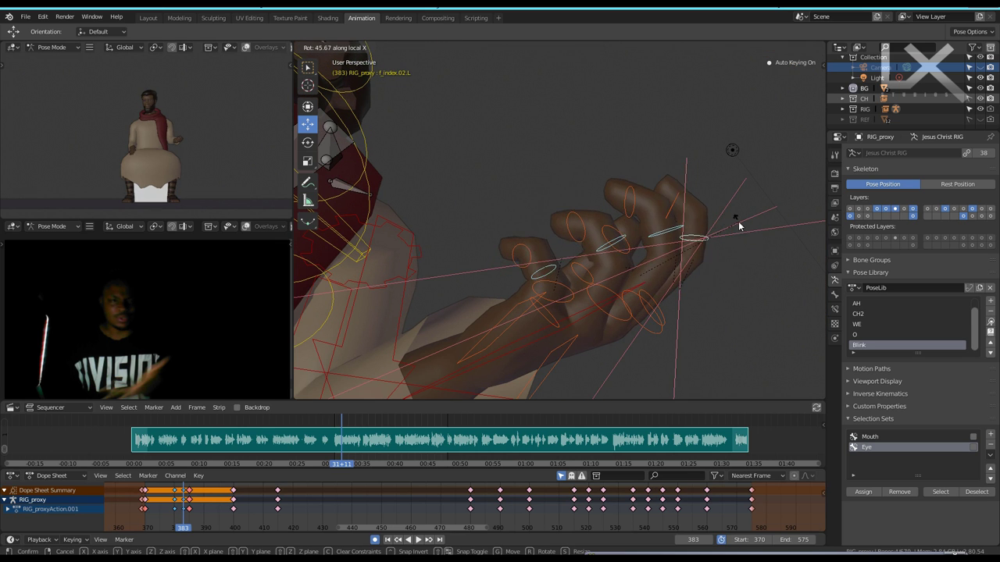
click(738, 221)
mouse_move(738, 221)
middle_down()
mouse_move(653, 307)
mouse_move(557, 355)
mouse_move(664, 312)
middle_up()
key(KP_1)
Compare against frame 385 and rewind to the gesture's start frame.
scroll(691, 244, down, 5)
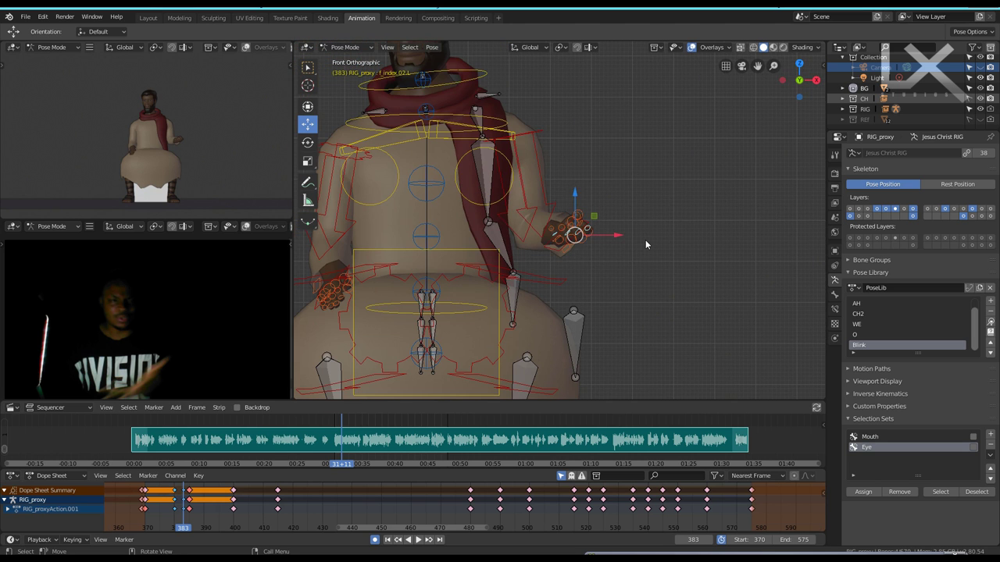
key(Right)
key(Right)
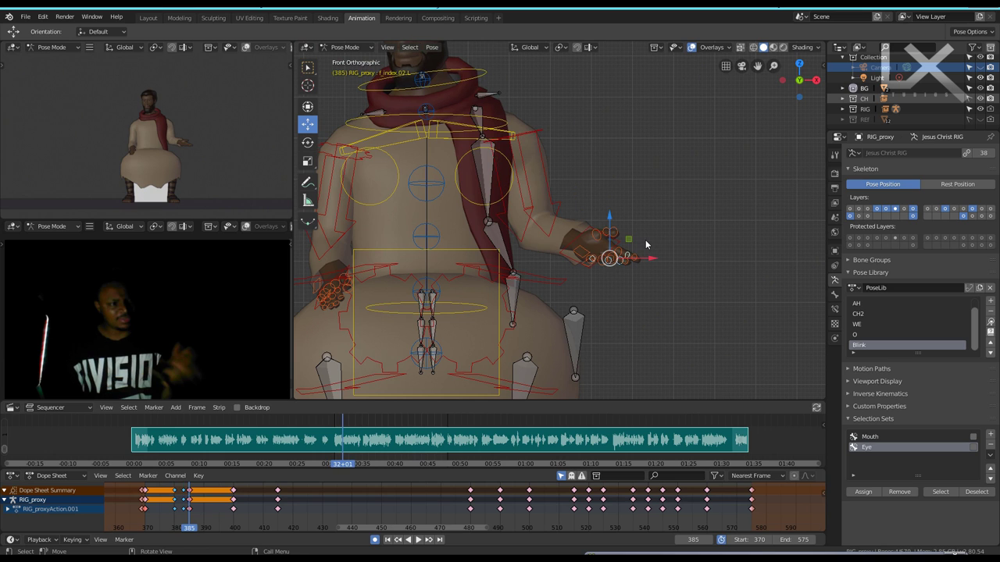
key(shift+Left)
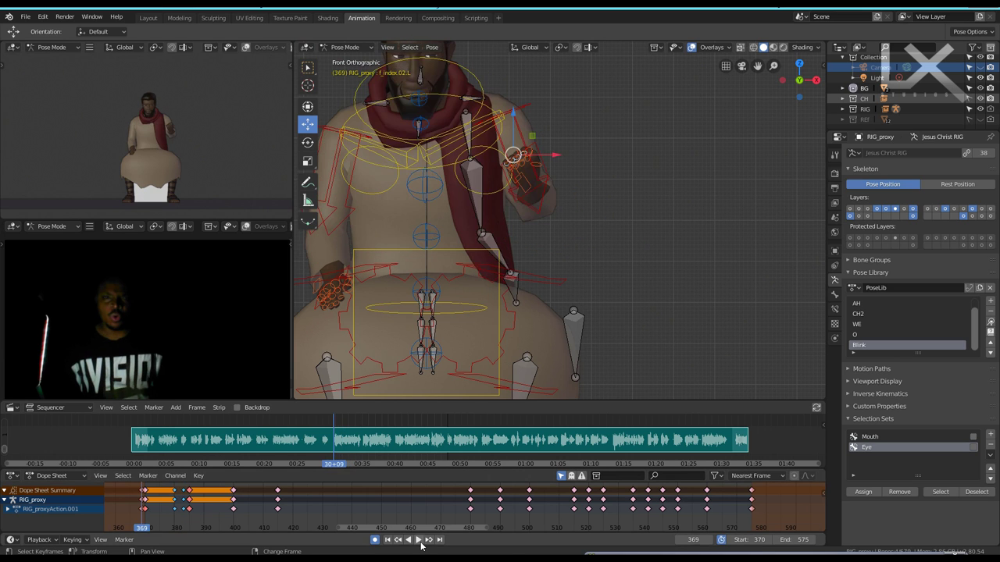
Stop playback at frame 380 and rotate upper_arm_ik.L on its local X axis.
click(418, 540)
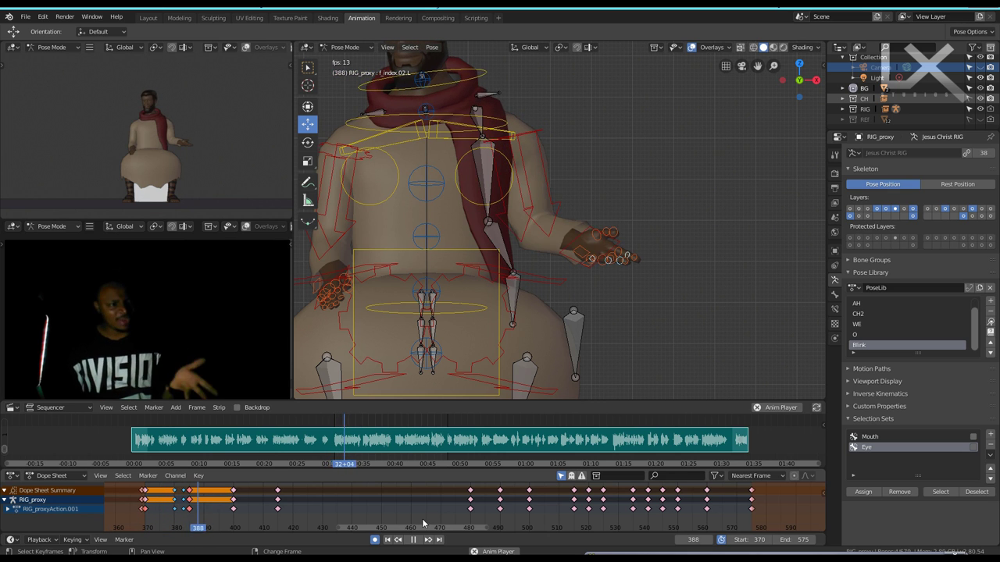
click(415, 541)
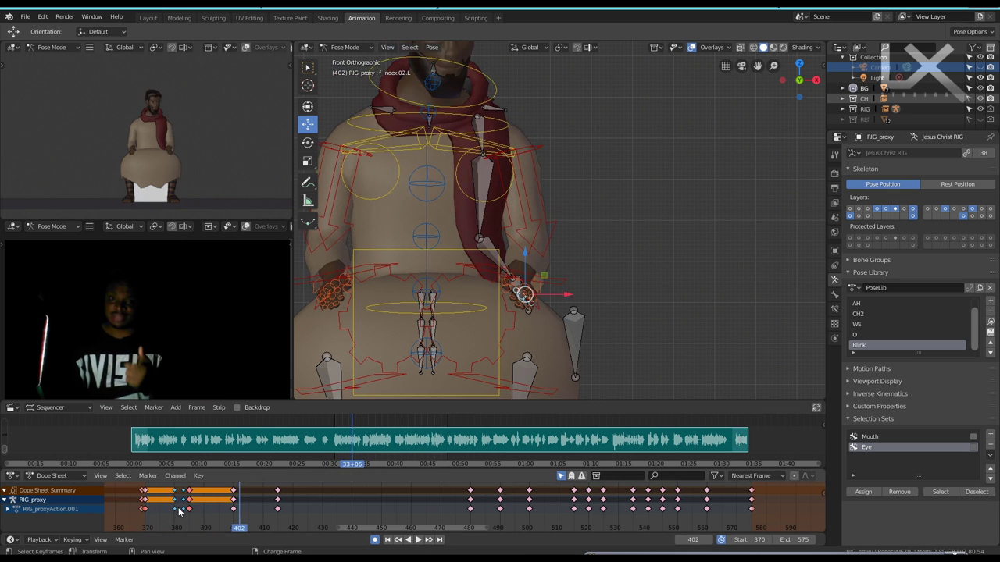
click(528, 166)
key(r)
key(x)
key(x)
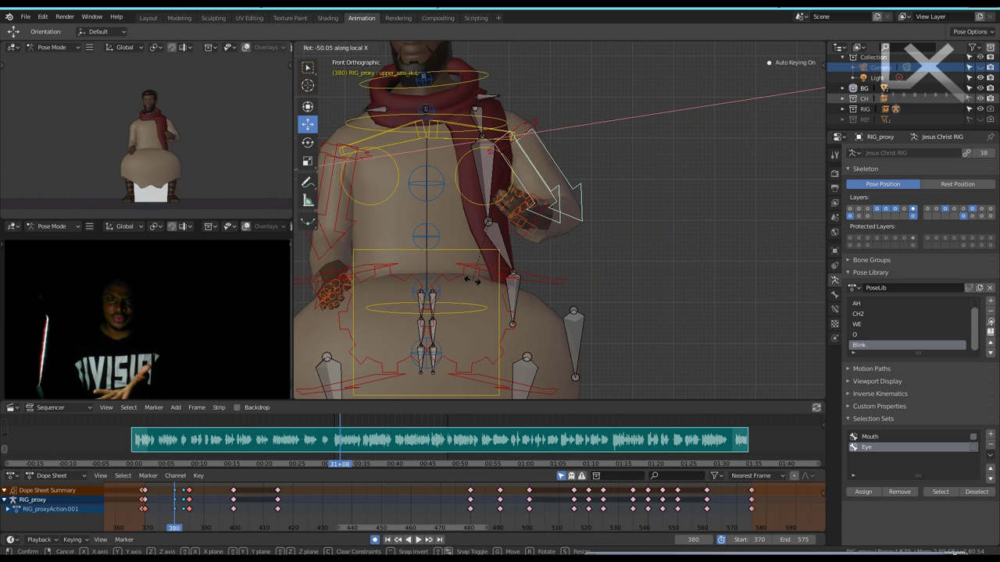
click(560, 238)
Blend the upper arm into a breakdown pose at frame 383 and review through 385.
key(shift+Left)
key(Up)
key(Up)
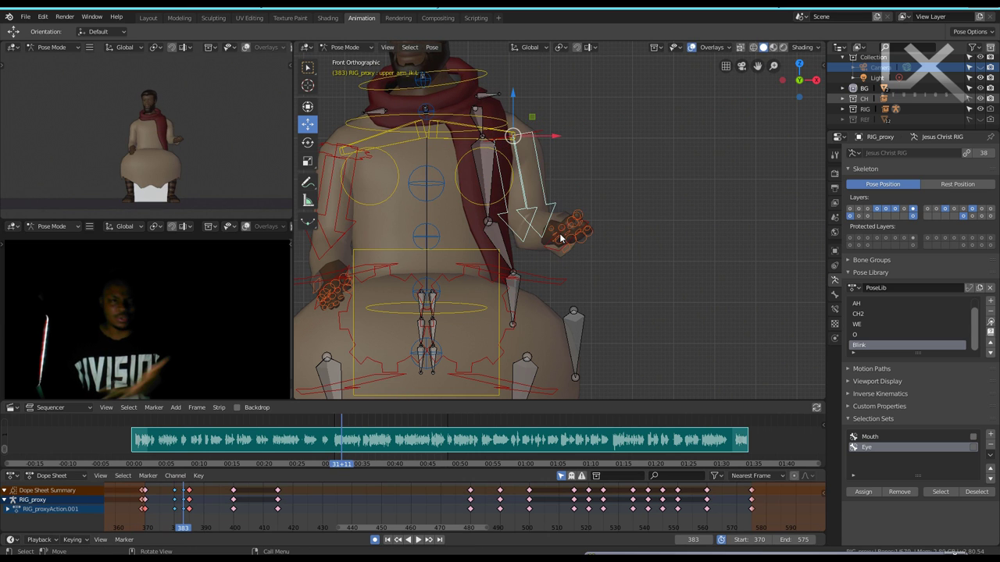
key(r)
key(x)
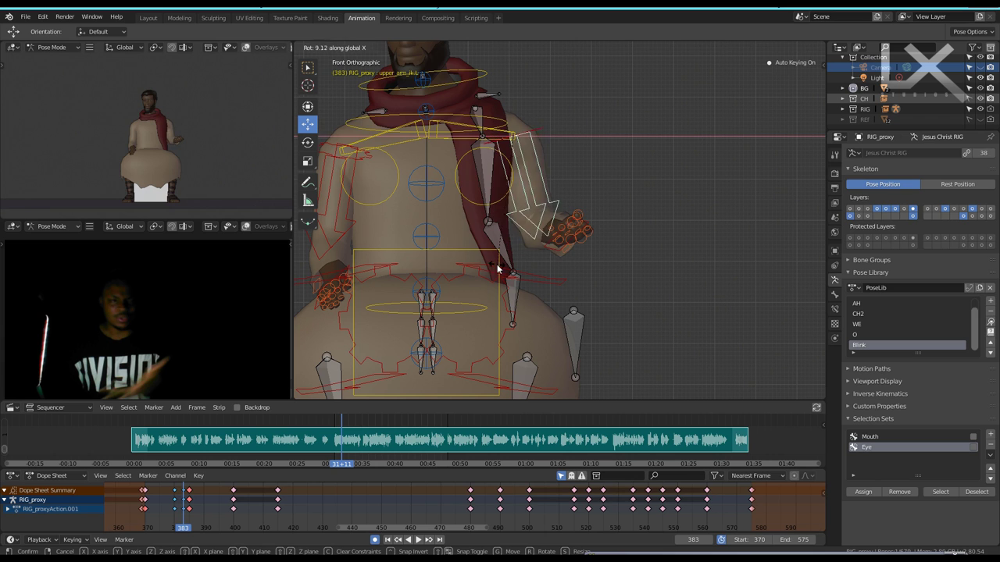
key(Escape)
key(shift+e)
click(570, 245)
key(Down)
key(Up)
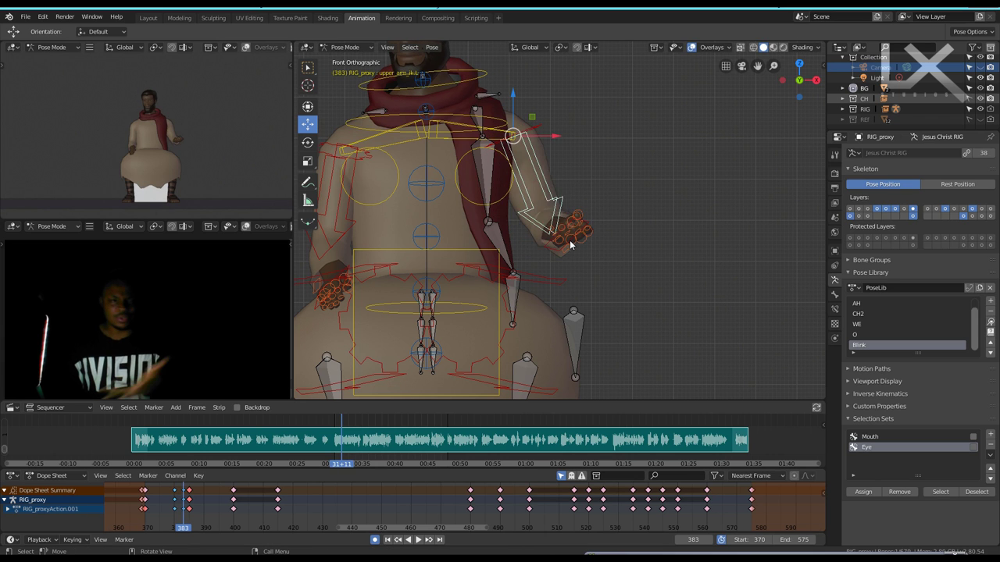
key(Up)
Turn hand_ik.L on Z at frame 385, then tilt it on X in a frame-383 breakdown.
drag(561, 257, 559, 283)
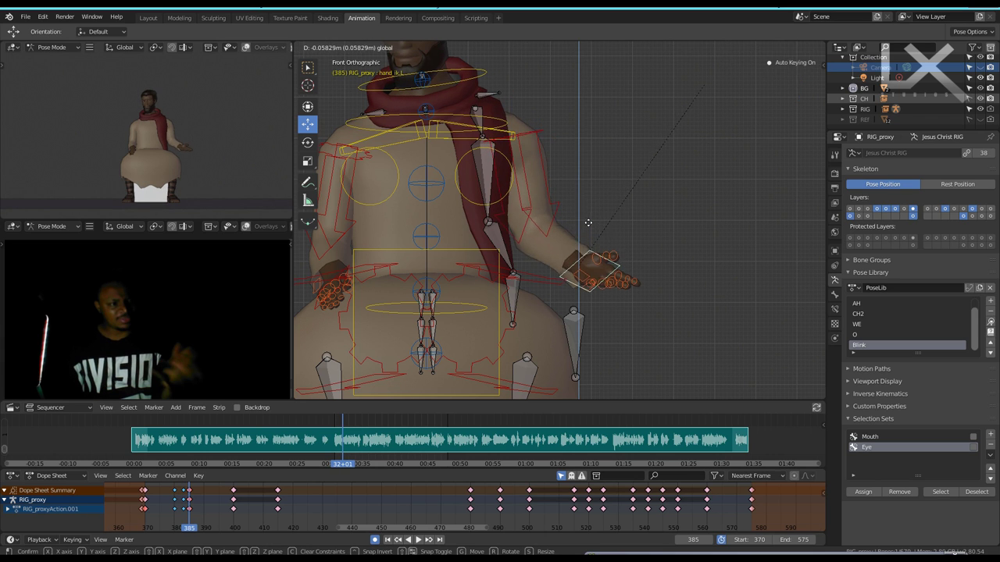
key(r)
key(z)
key(z)
click(688, 288)
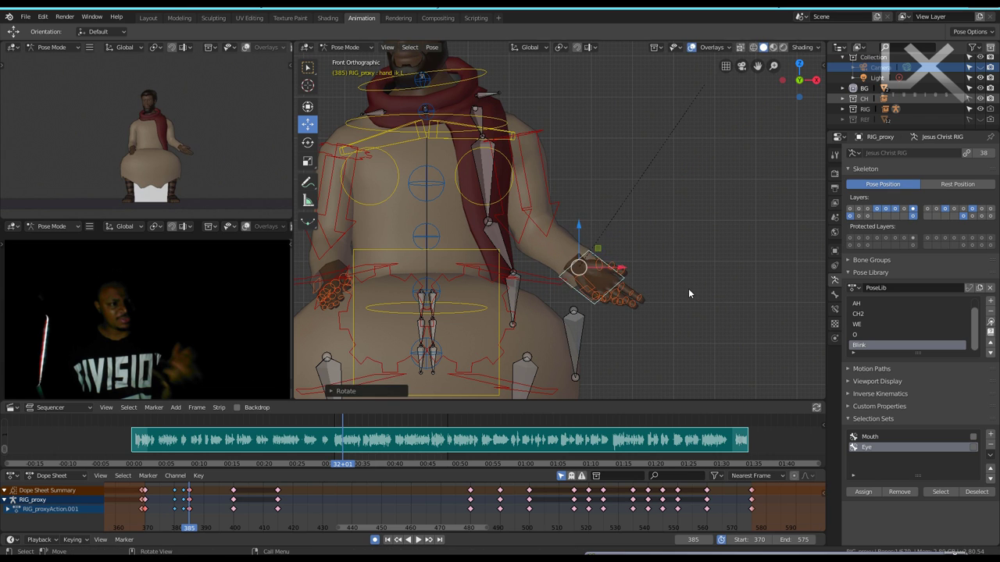
key(Down)
key(shift+e)
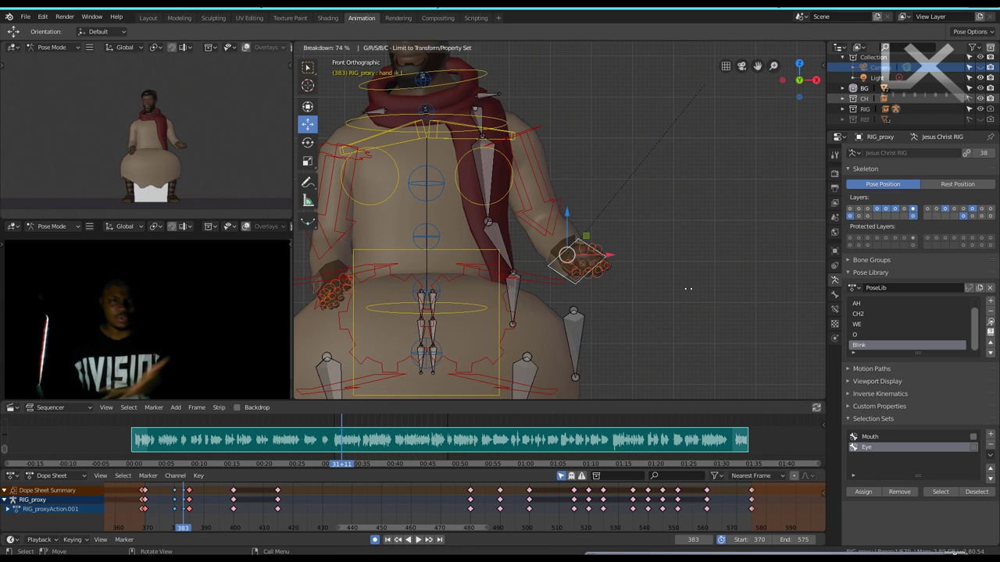
key(r)
key(x)
key(x)
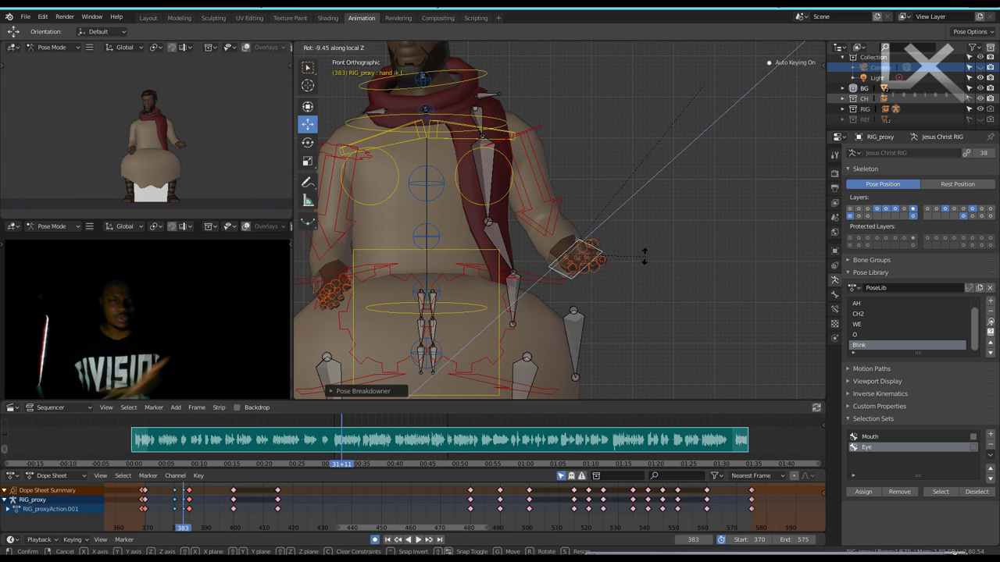
click(627, 246)
Move hand_ik.L along X at frame 380 and reposition it again at frame 383.
key(Left)
key(Left)
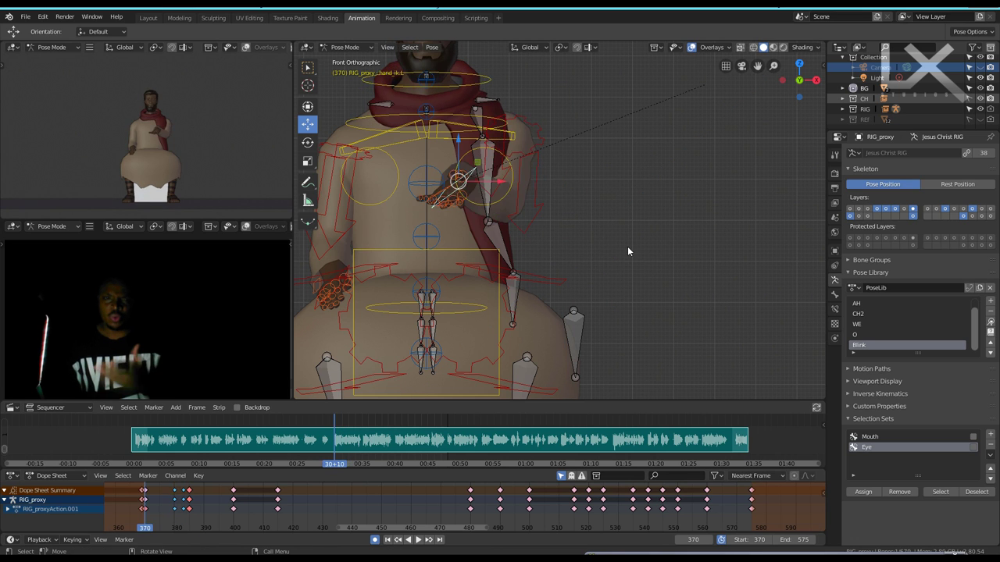
key(Left)
key(g)
key(x)
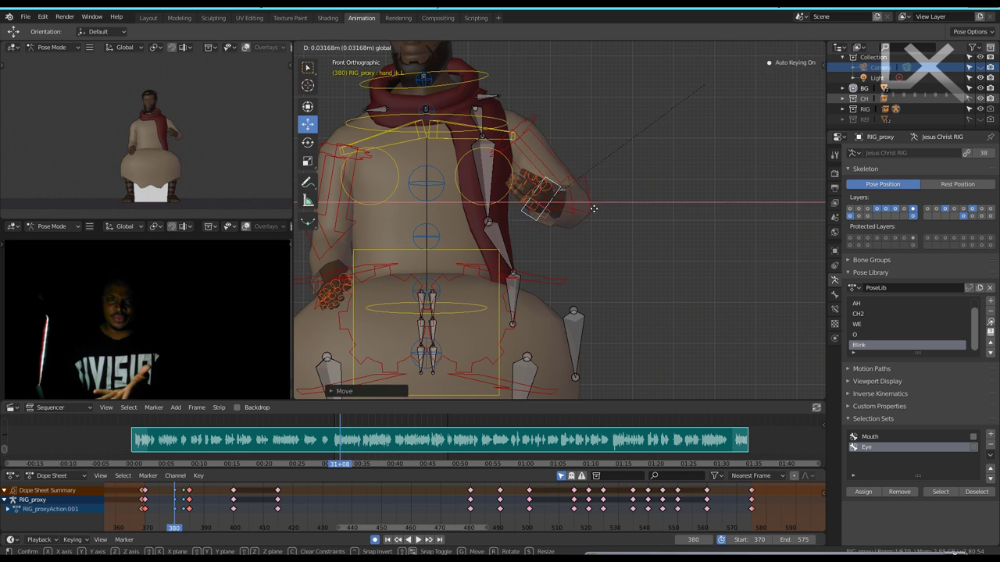
click(594, 212)
key(Down)
key(Up)
key(Up)
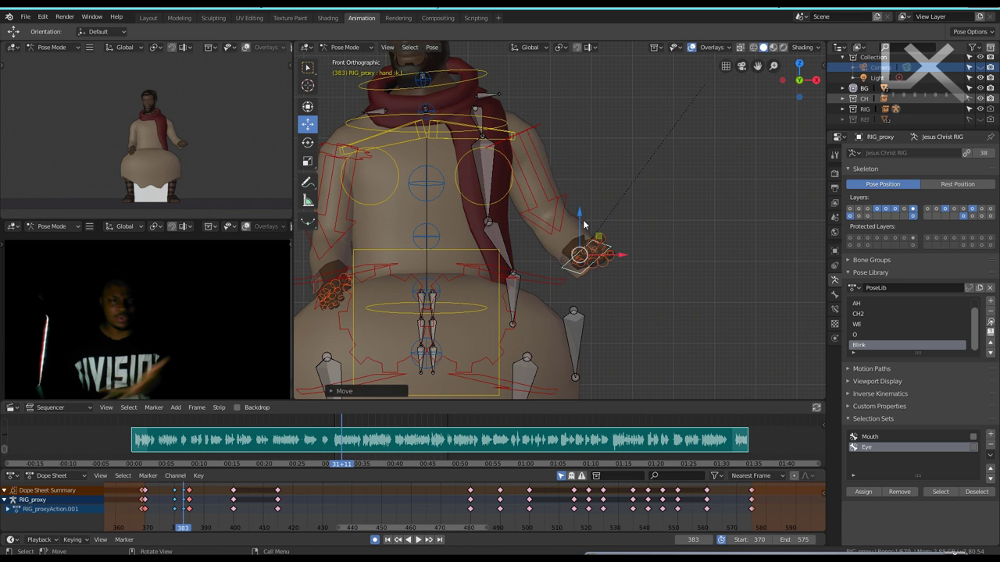
key(g)
click(581, 208)
Lower hand_ik.L slightly along Z at frame 370, then play the gesture back.
key(Left)
key(Left)
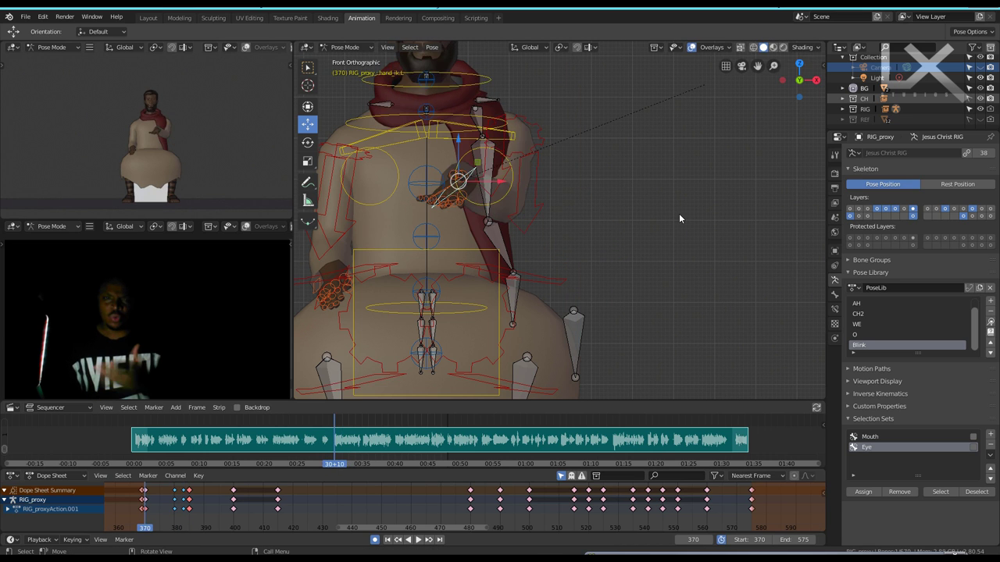
key(Left)
key(Down)
key(g)
key(z)
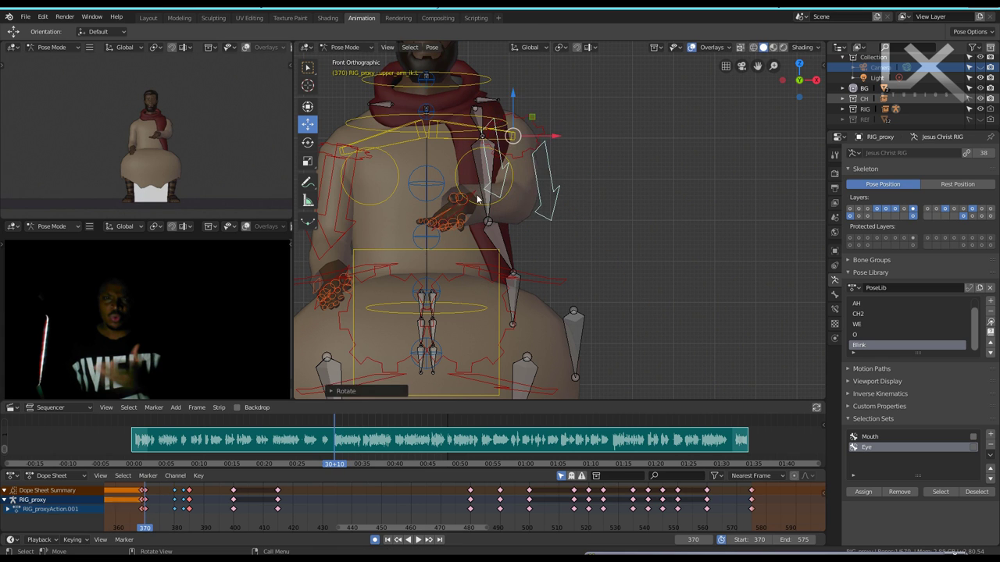
click(541, 172)
key(Up)
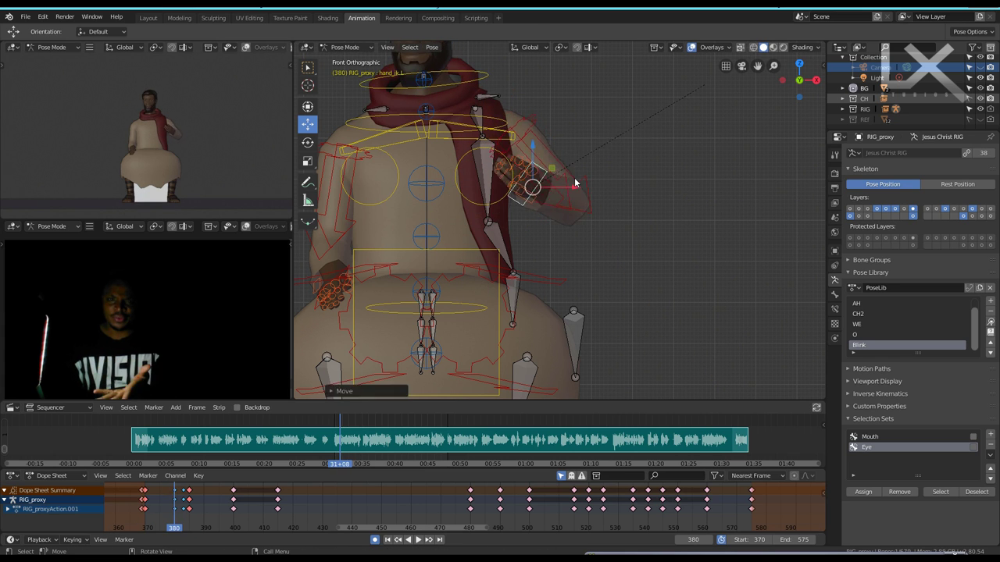
key(Right)
key(Right)
key(Right)
key(Down)
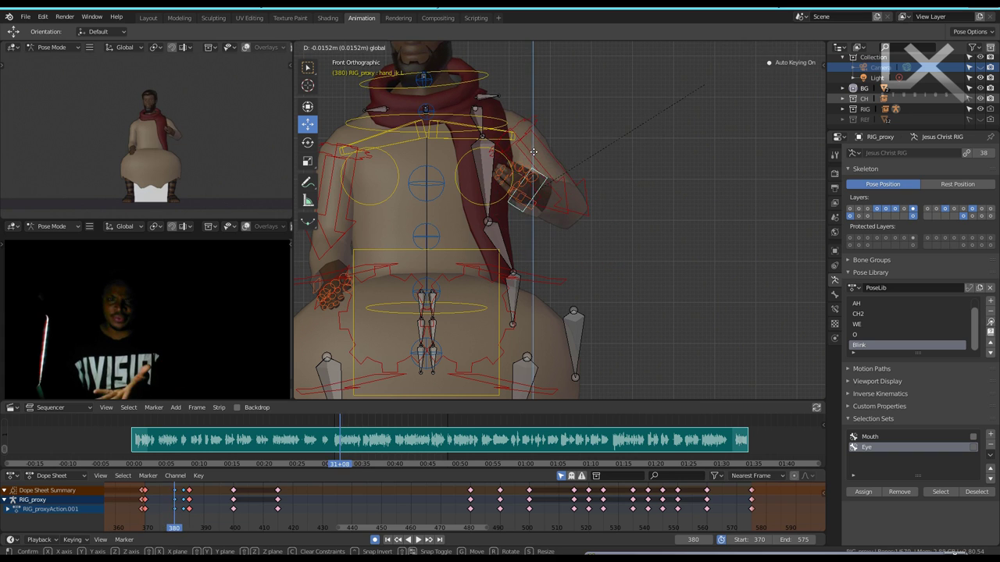
key(Down)
key(space)
Preview playback full-screen with the rig hidden, then restore the layout and bones.
key(ctrl+alt+space)
key(shift+alt+z)
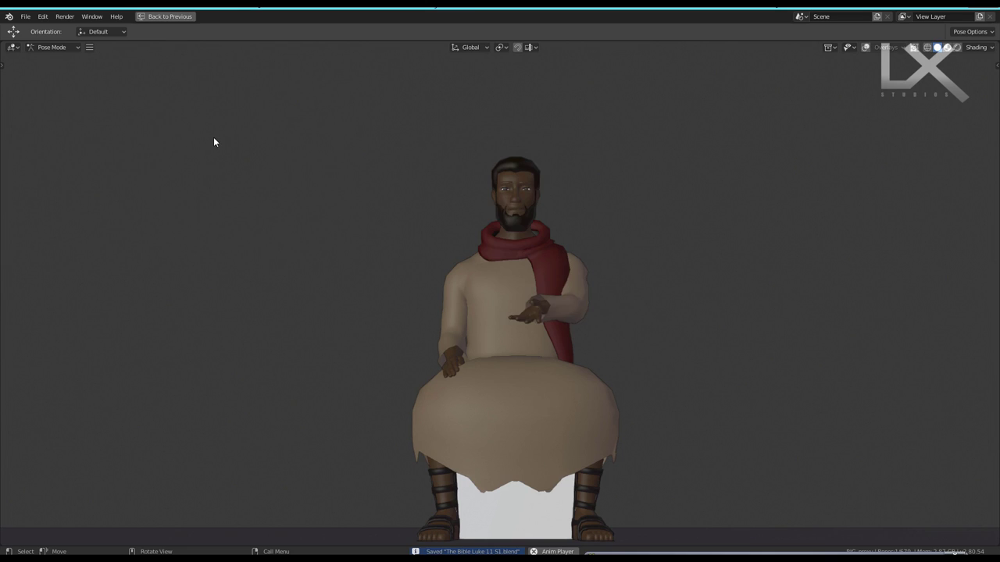
key(ctrl+alt+space)
key(shift+alt+z)
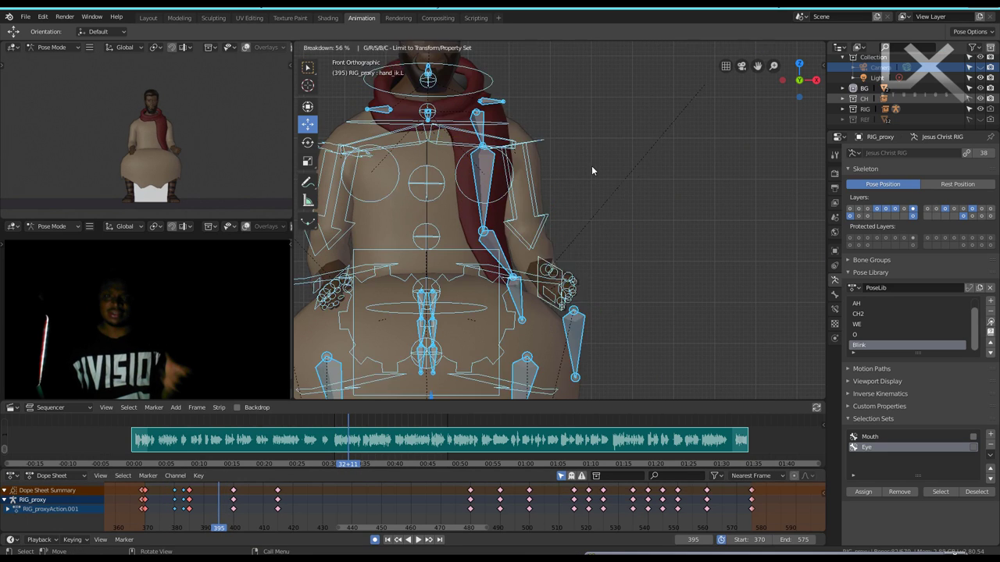
key(space)
Add an in-between pose at frame 398 and paste the copied hand pose there.
key(Right)
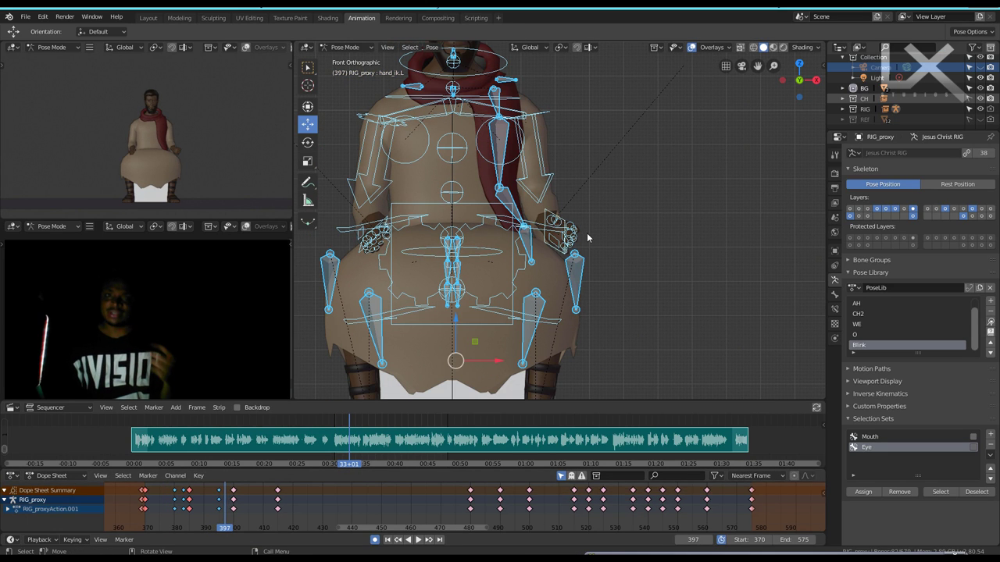
key(Right)
key(shift+e)
click(587, 233)
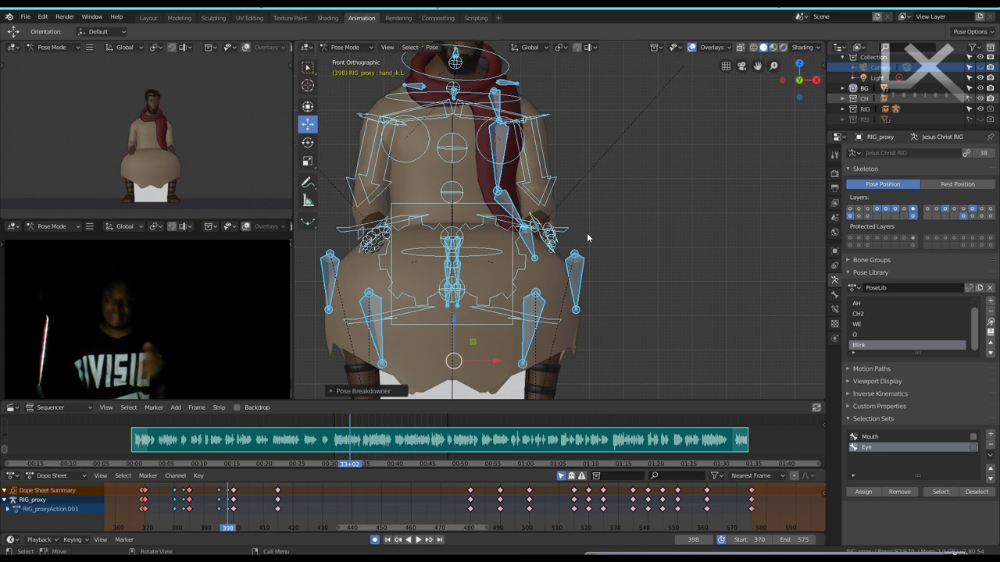
scroll(530, 219, up, 3)
middle_drag(530, 219, 508, 225)
key(Right)
key(Right)
click(506, 225)
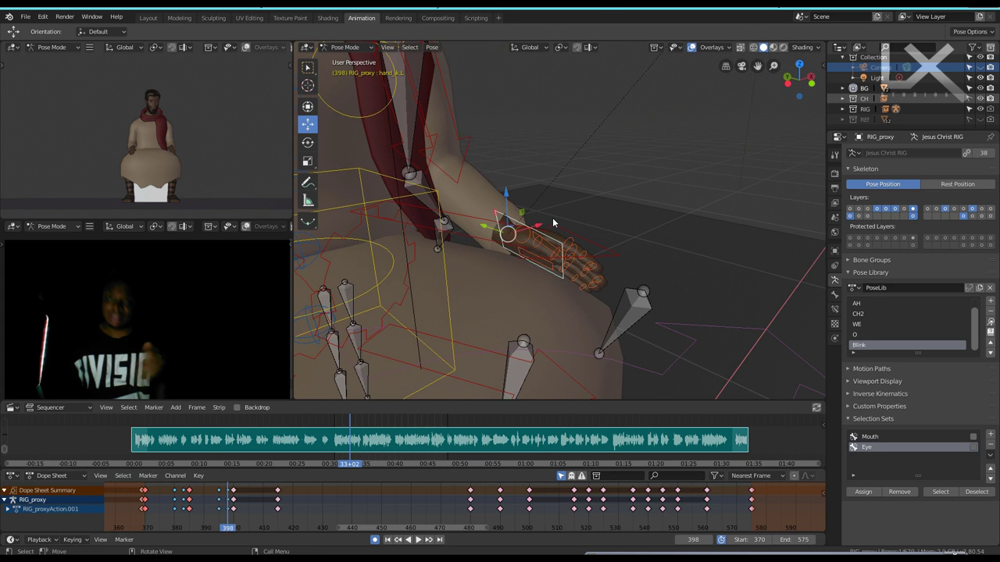
key(Left)
key(Left)
key(ctrl+v)
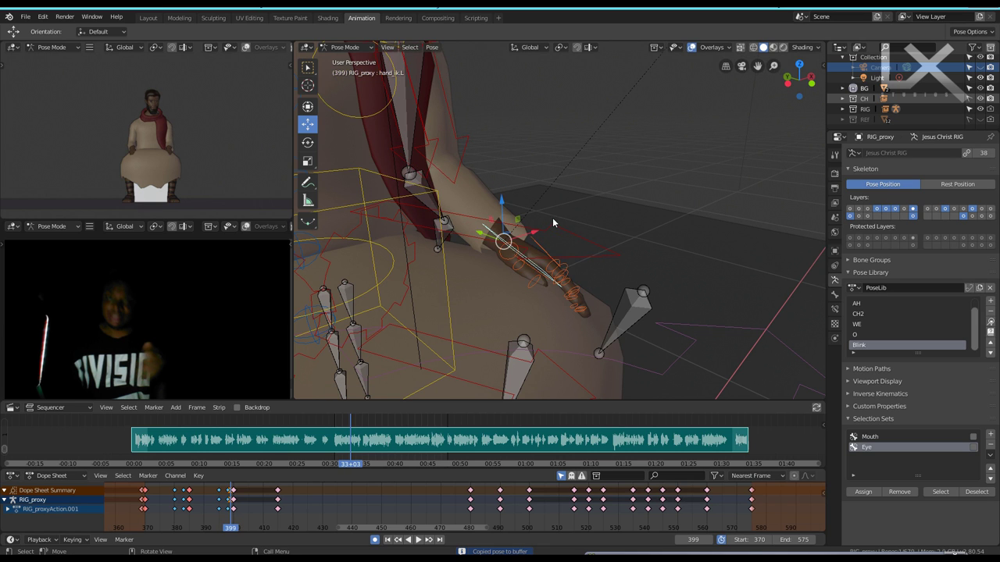
Rotate hand_ik.L on its local Z axis, return to front view, and save.
key(r)
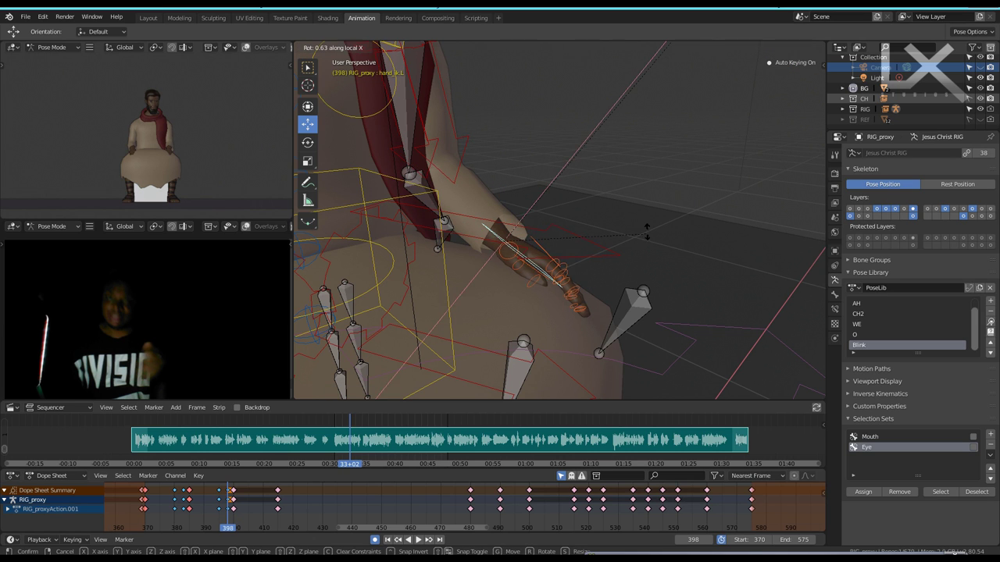
key(z)
key(z)
click(669, 212)
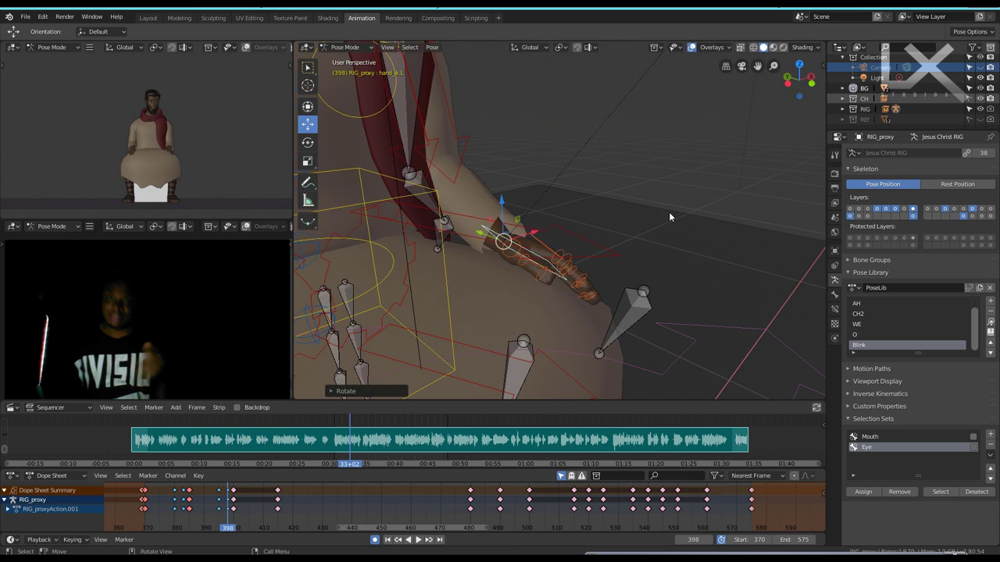
key(KP_1)
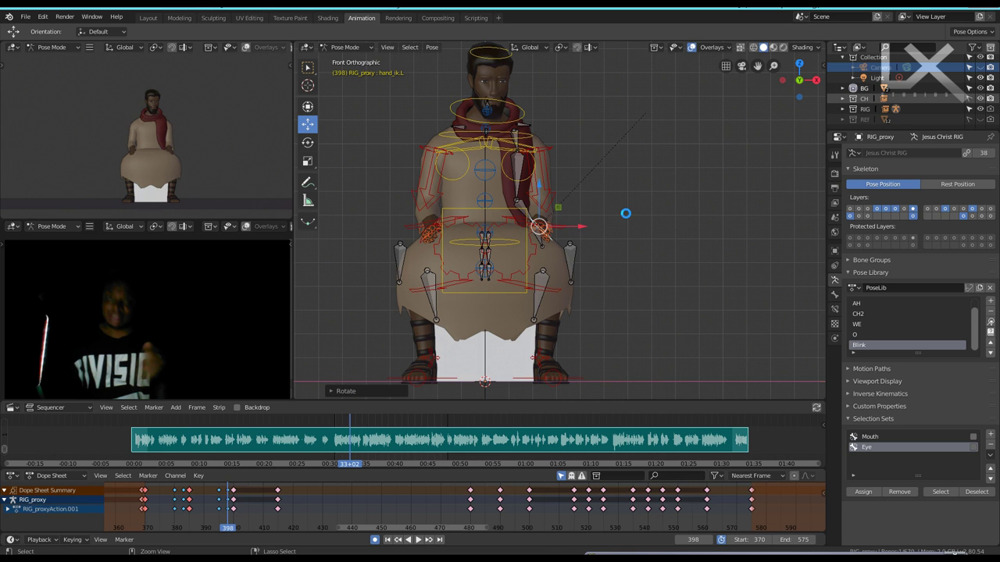
key(Down)
key(ctrl+s)
Review the gesture keyframes back to frame 370, save, and play it with the dialogue.
key(Up)
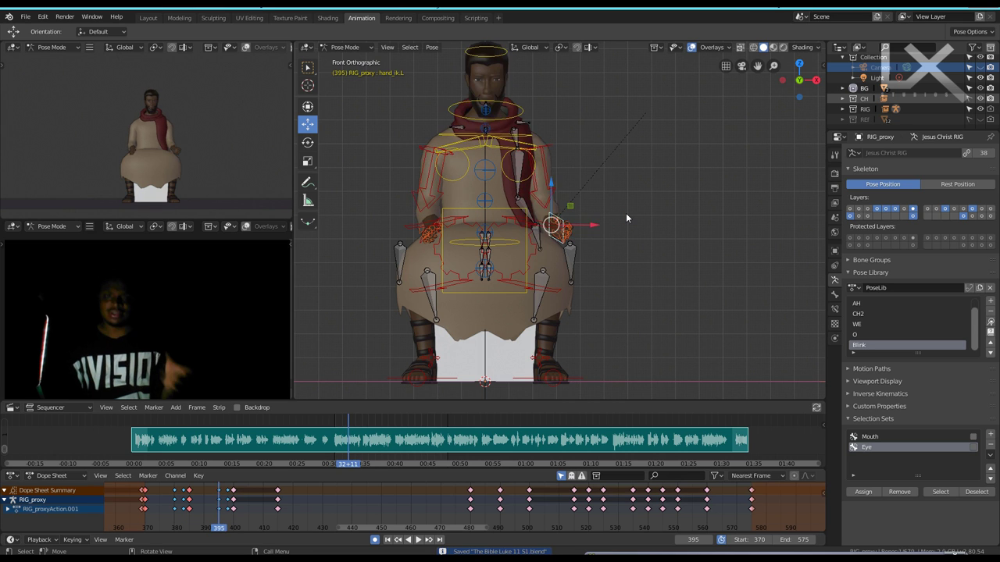
key(Up)
key(Up)
scroll(507, 271, up, 5)
key(Left)
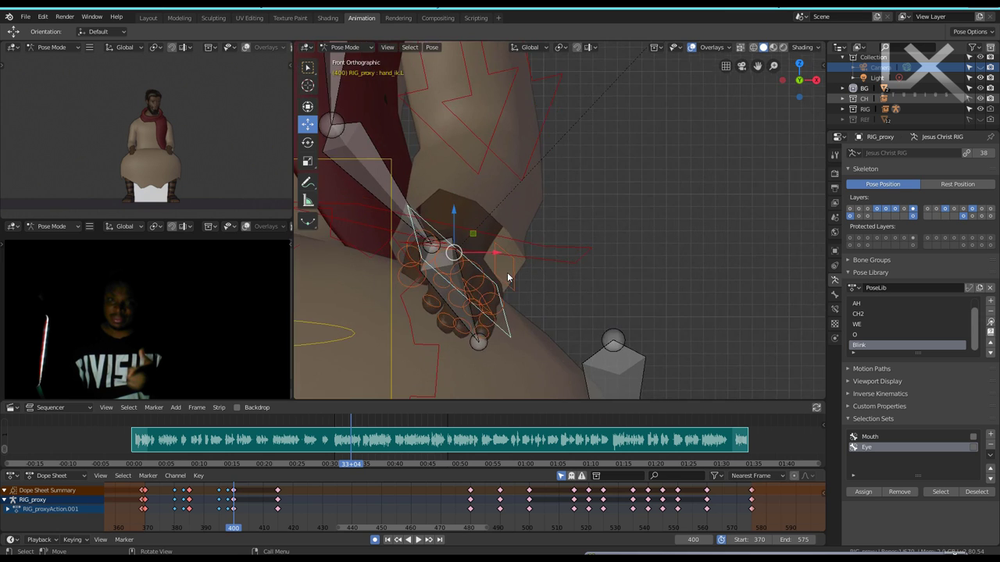
key(Left)
key(Left)
key(Left)
key(Left)
key(Down)
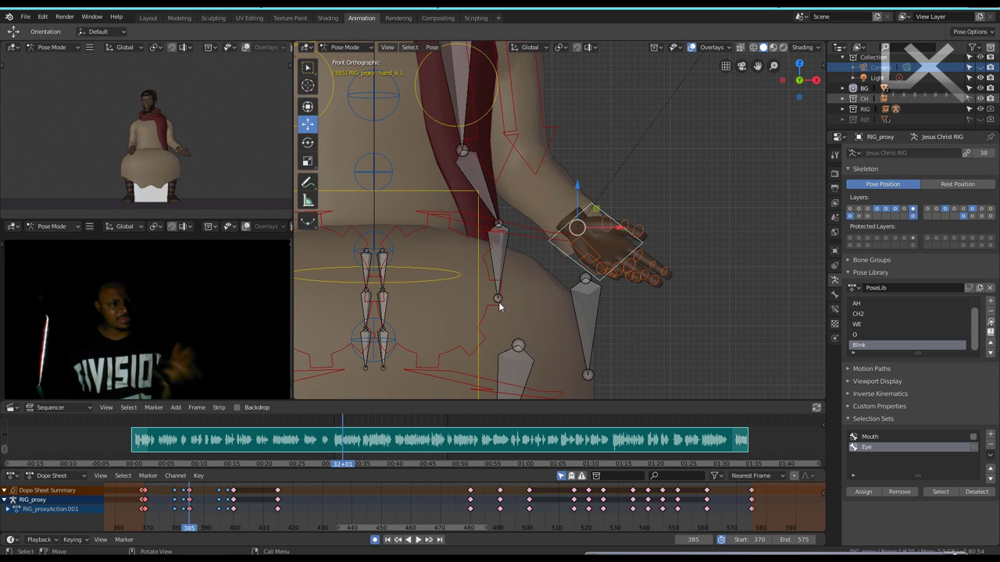
key(Down)
key(Down)
key(Down)
key(ctrl+s)
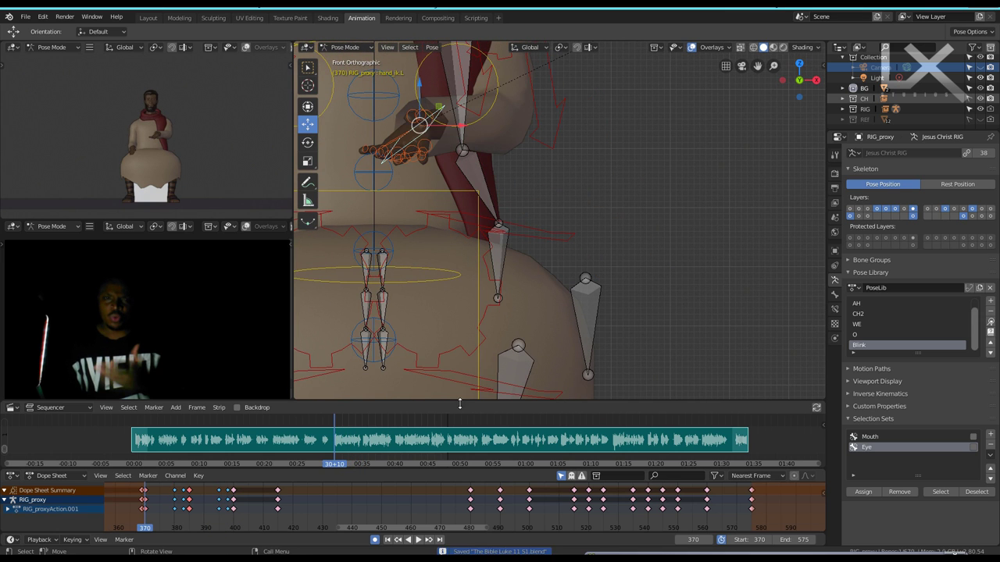
click(419, 540)
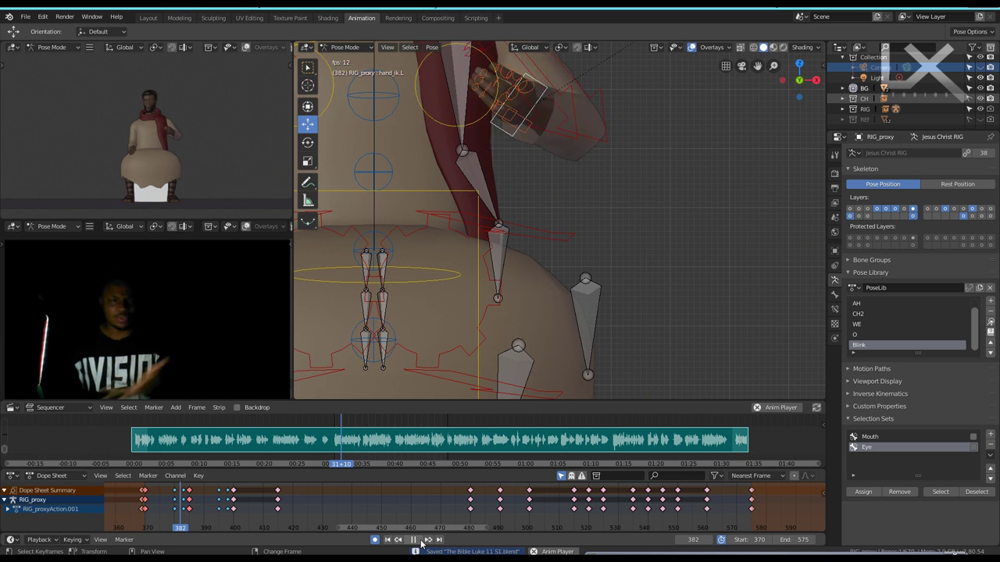
click(184, 512)
Shift the frame-385 keyframe slightly earlier and replay the gesture from frame 379.
key(Right)
key(Right)
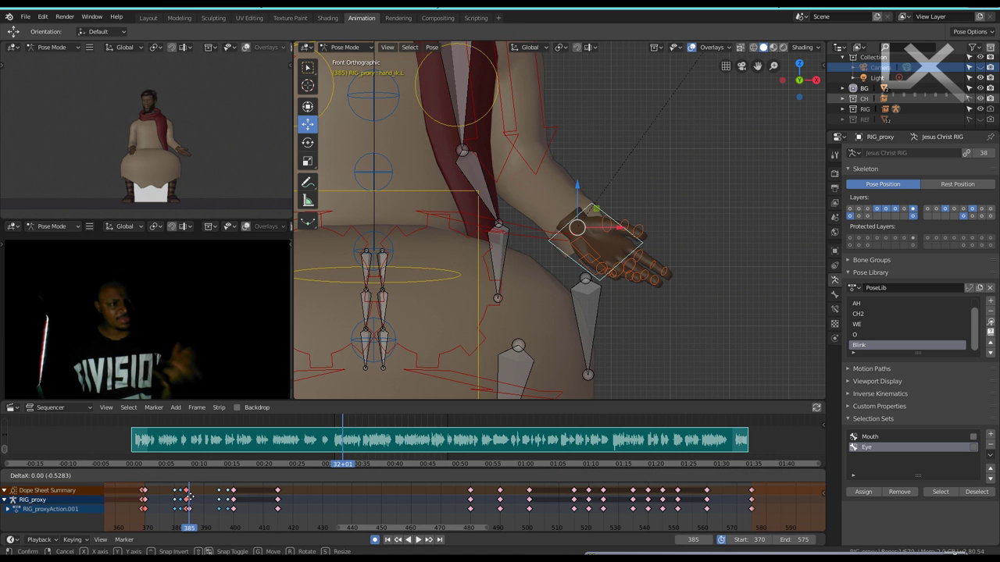
drag(193, 502, 186, 503)
key(Left)
key(Left)
key(Left)
click(418, 540)
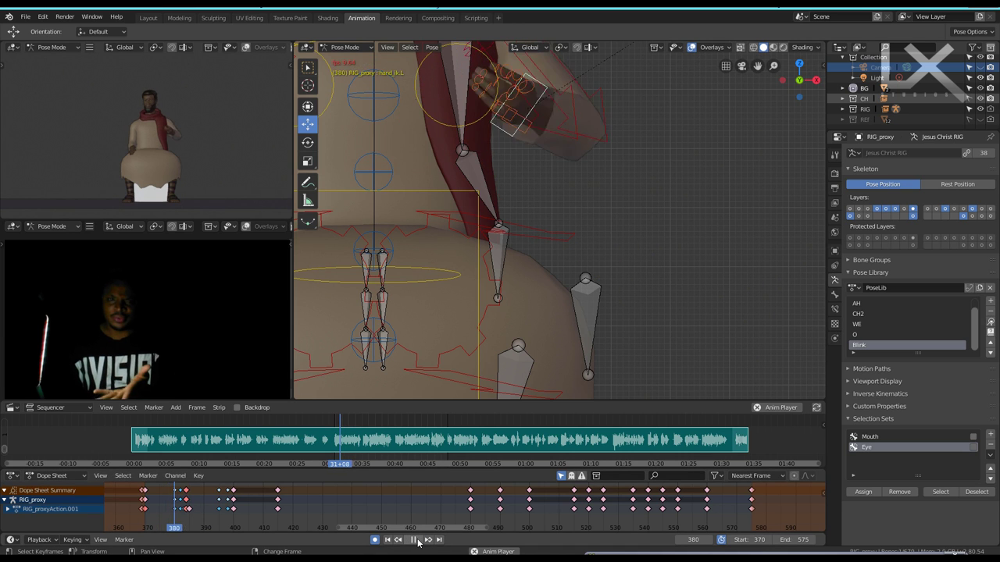
click(167, 511)
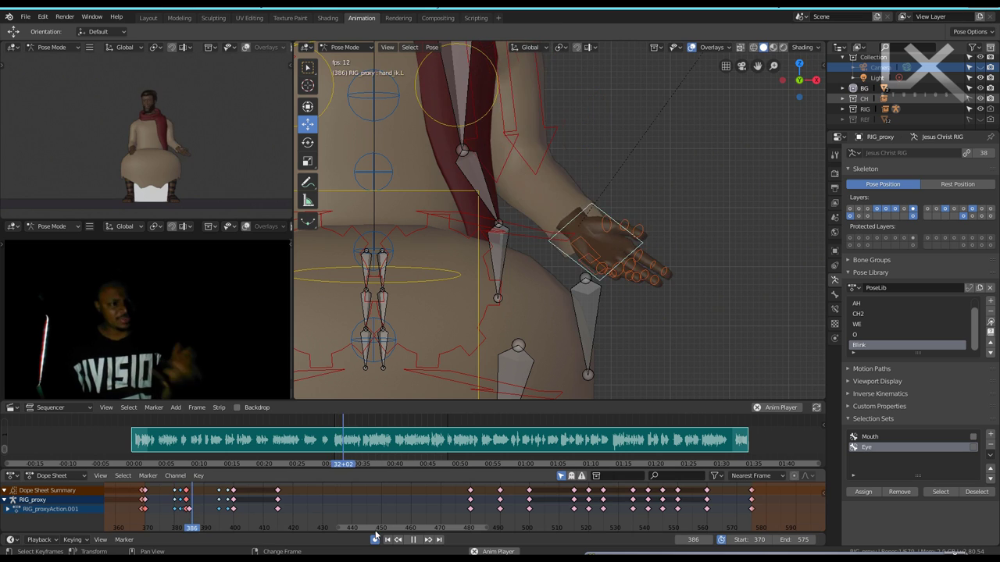
key(space)
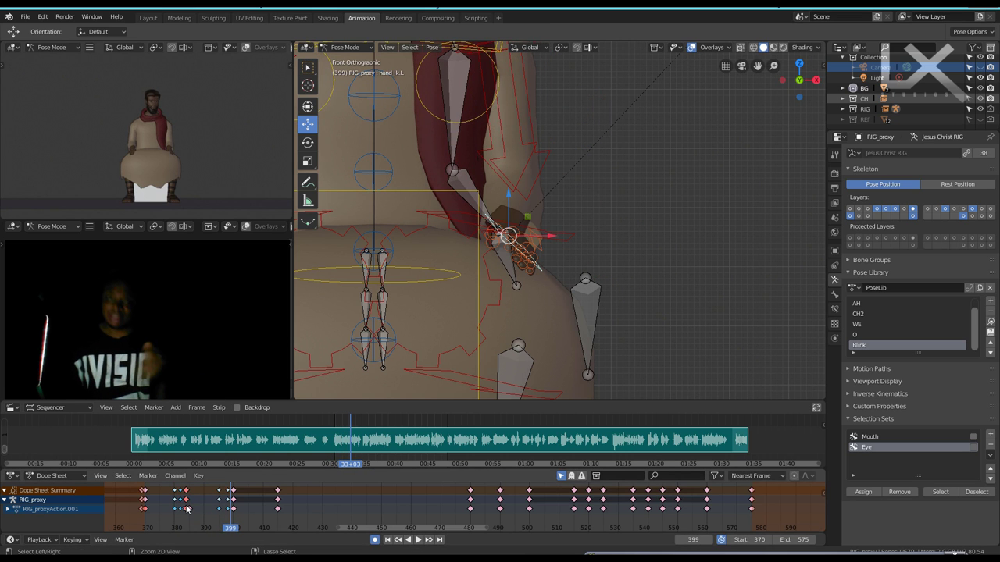
click(187, 508)
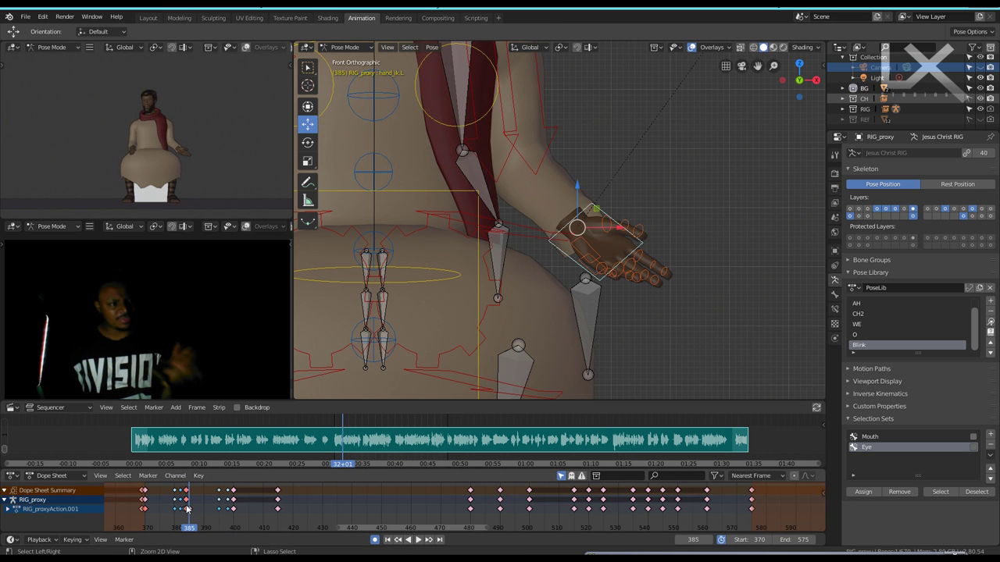
key(a)
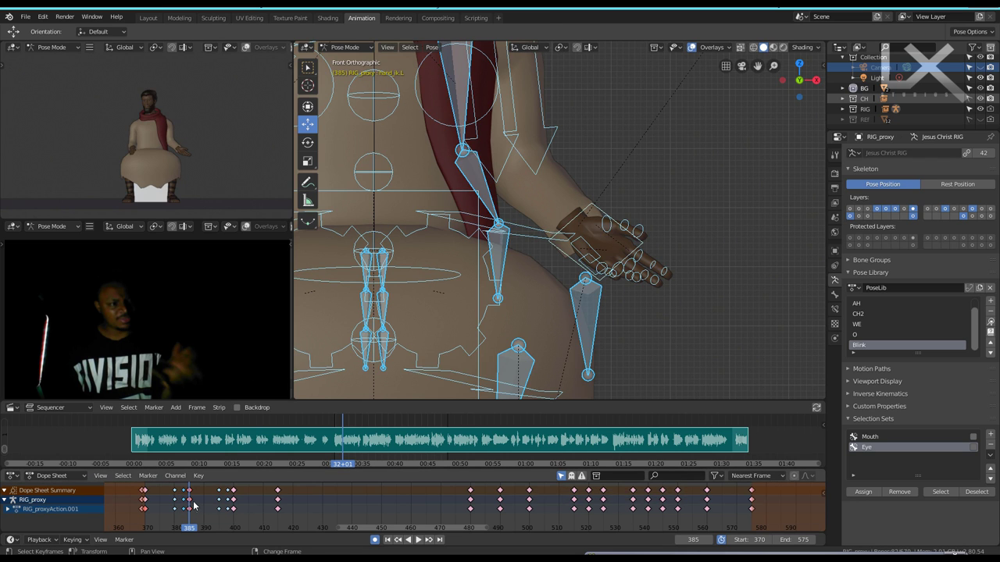
Shift the rig's frame-385 keys one frame earlier, save, and play back the timing.
click(192, 504)
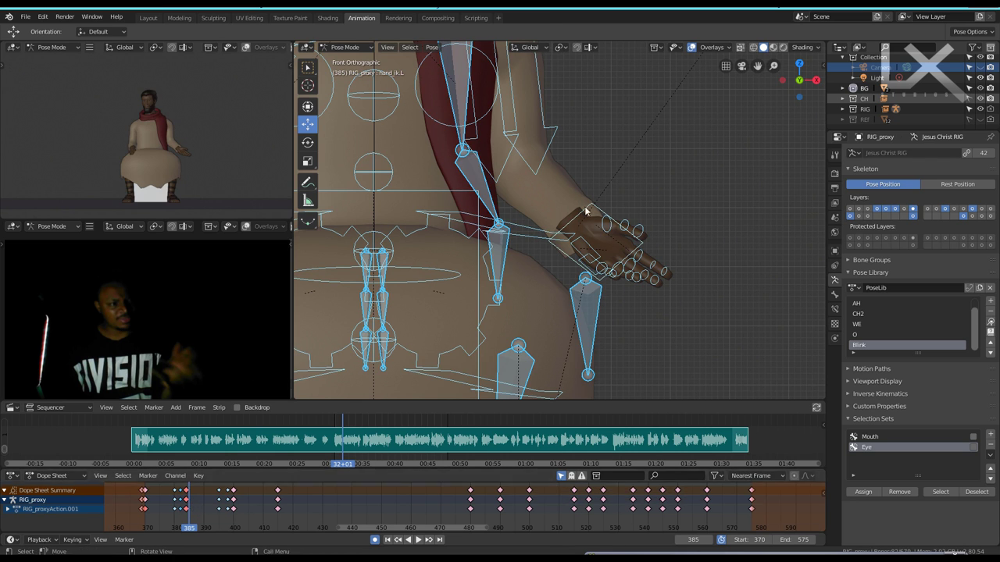
key(ctrl+s)
key(shift+ctrl+space)
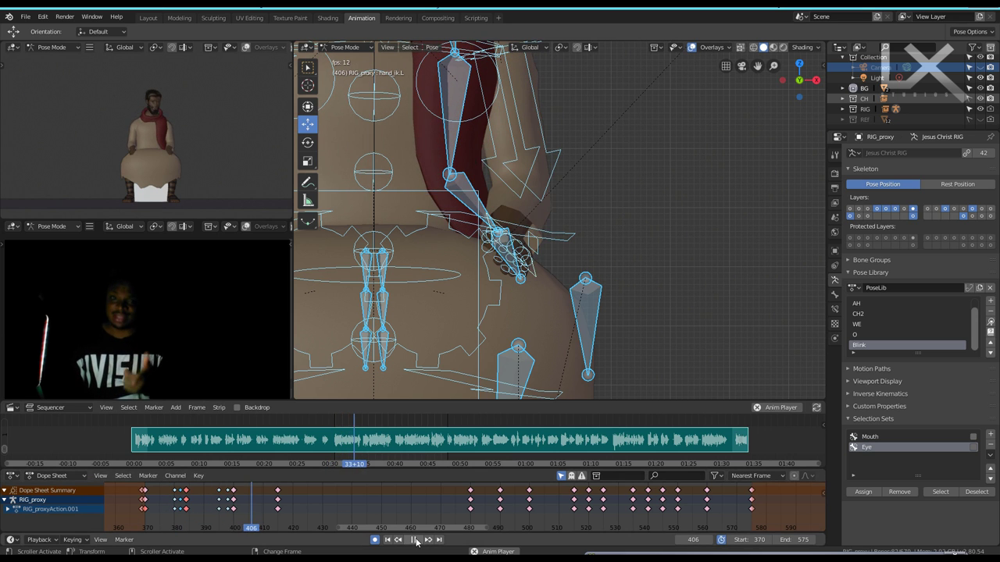
key(space)
key(space)
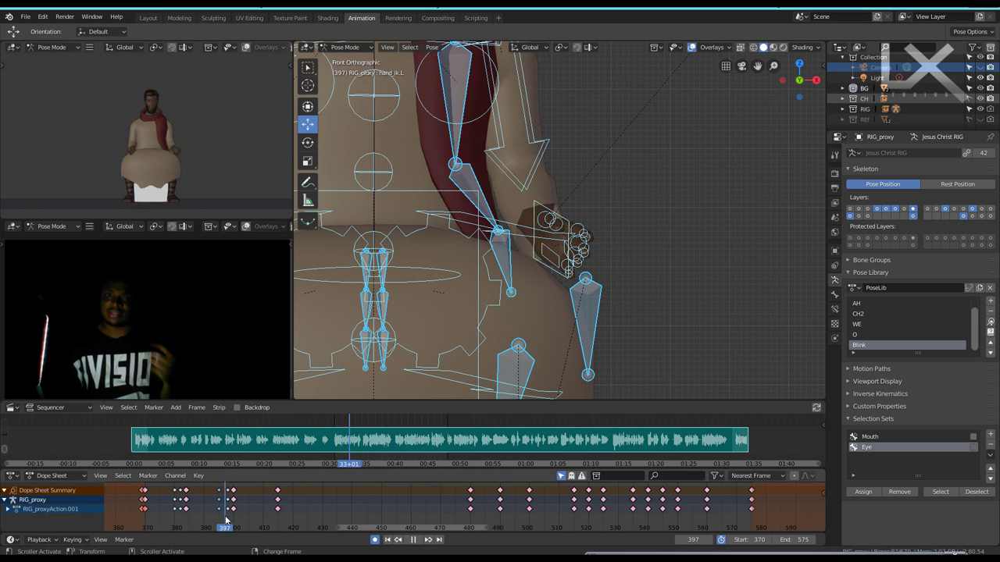
Review the left-arm gesture from frames 403 and 410, then push the pose at frame 410.
drag(226, 519, 242, 533)
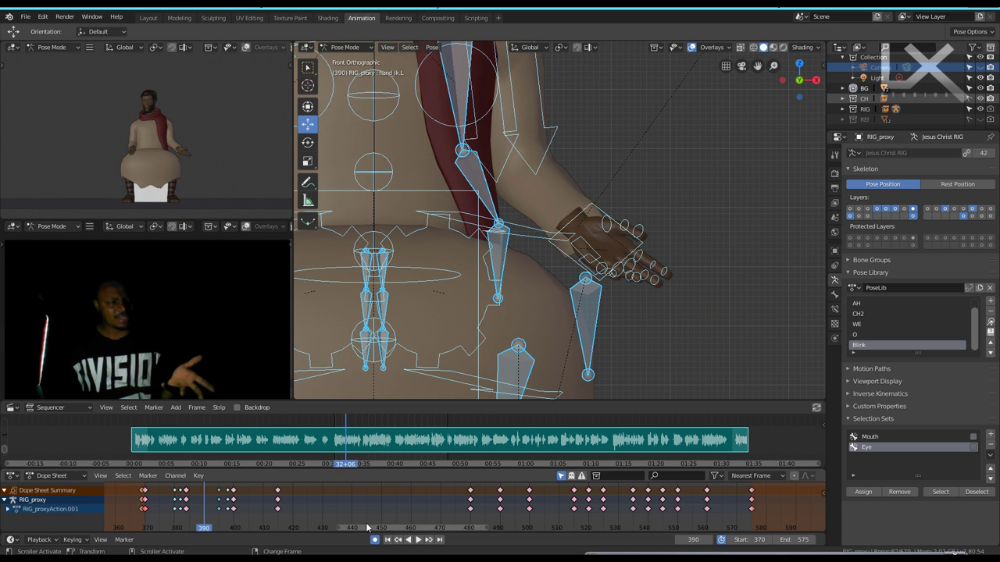
click(418, 540)
key(space)
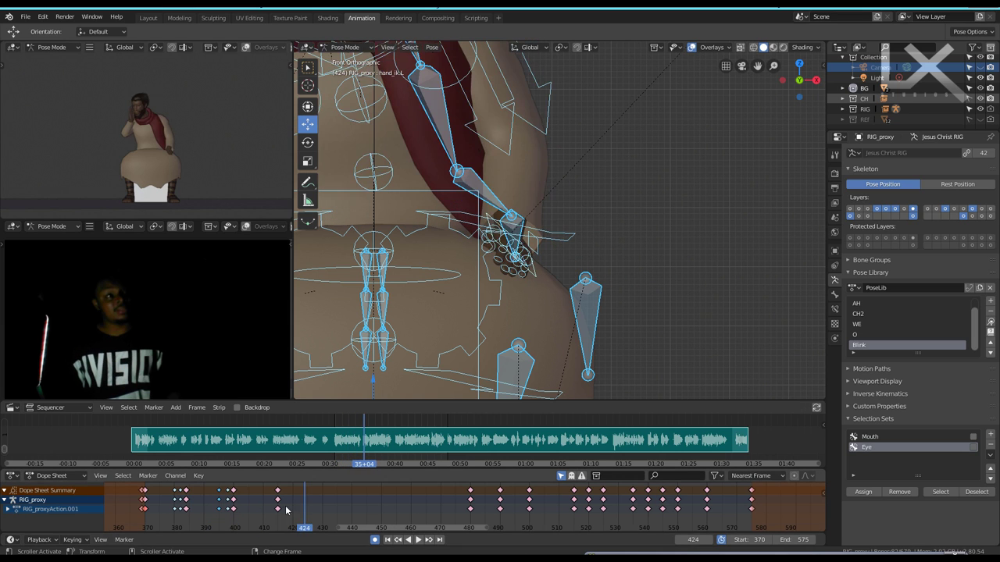
click(264, 521)
key(space)
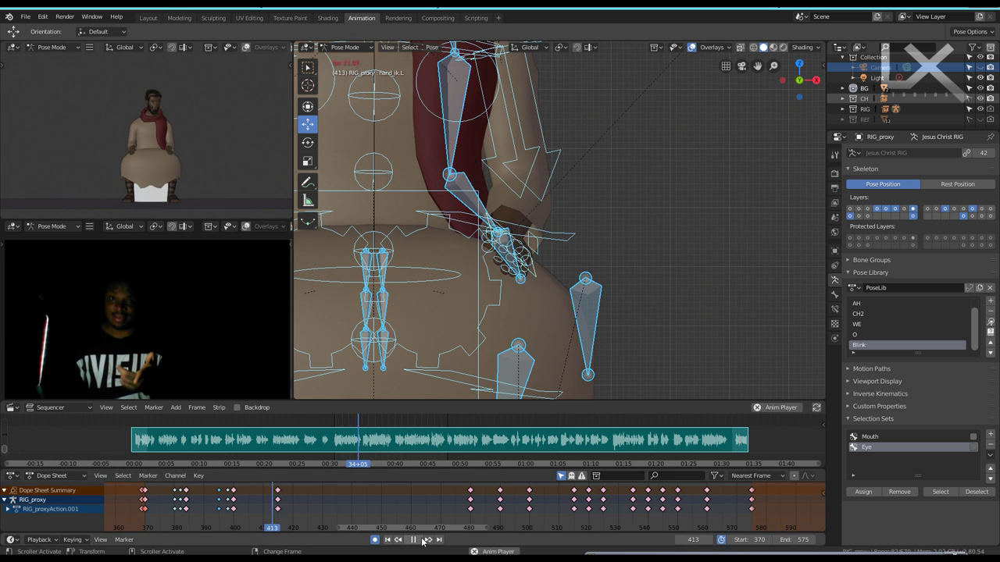
key(Escape)
key(ctrl+e)
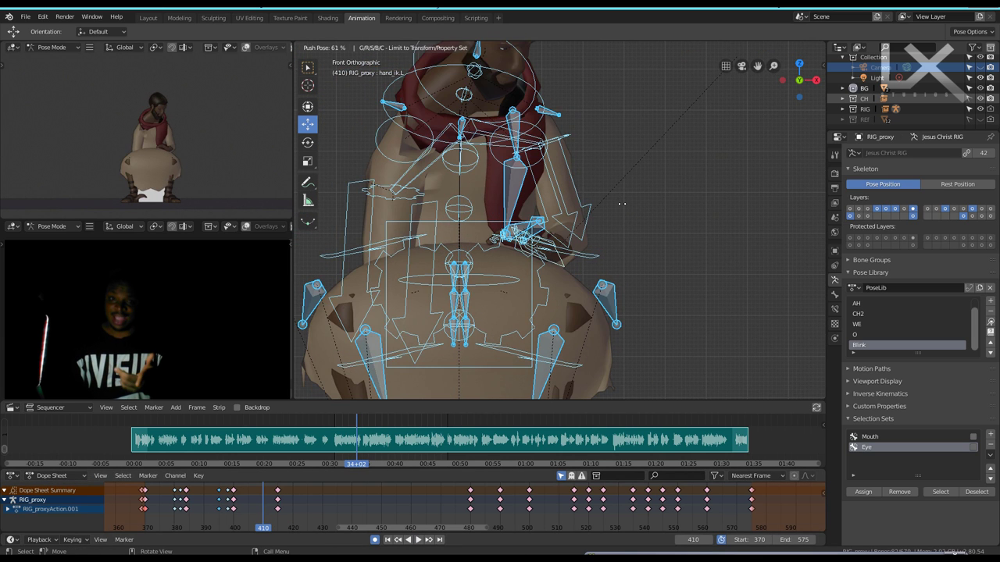
Cancel the pose push and blend an in-between pose at frame 410, comparing with frame 415.
key(Escape)
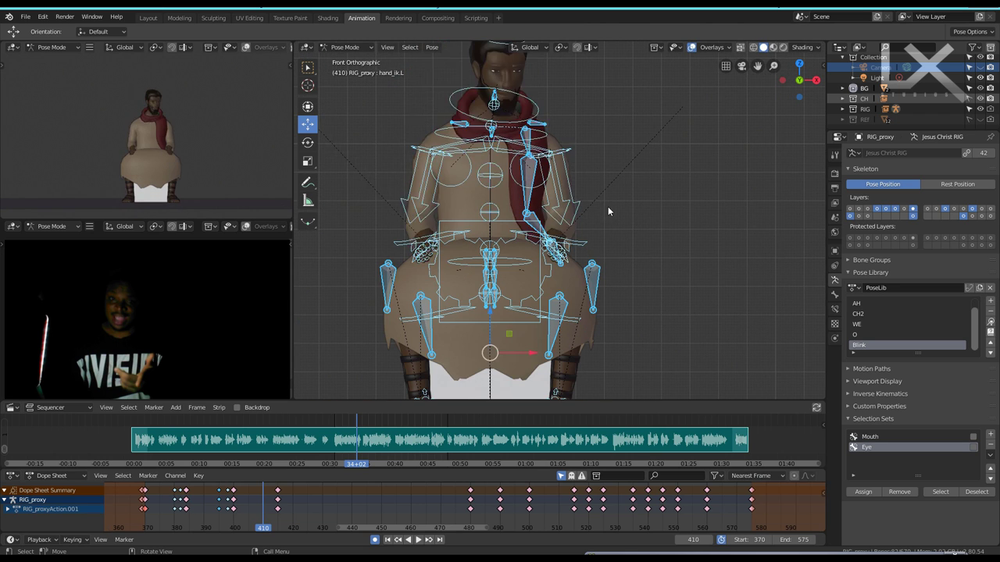
key(ctrl+e)
key(Escape)
key(shift+e)
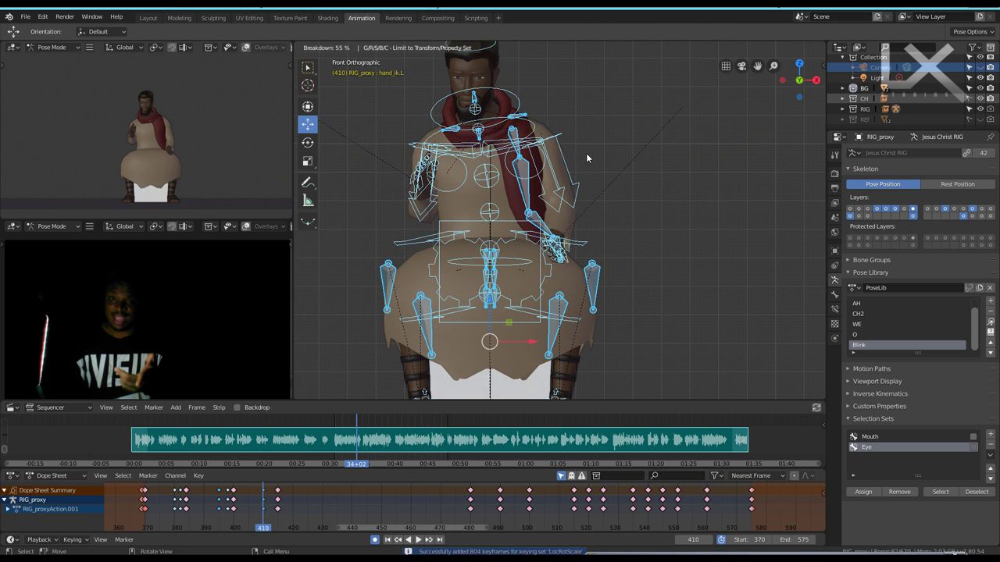
key(Escape)
key(Up)
key(Down)
key(Up)
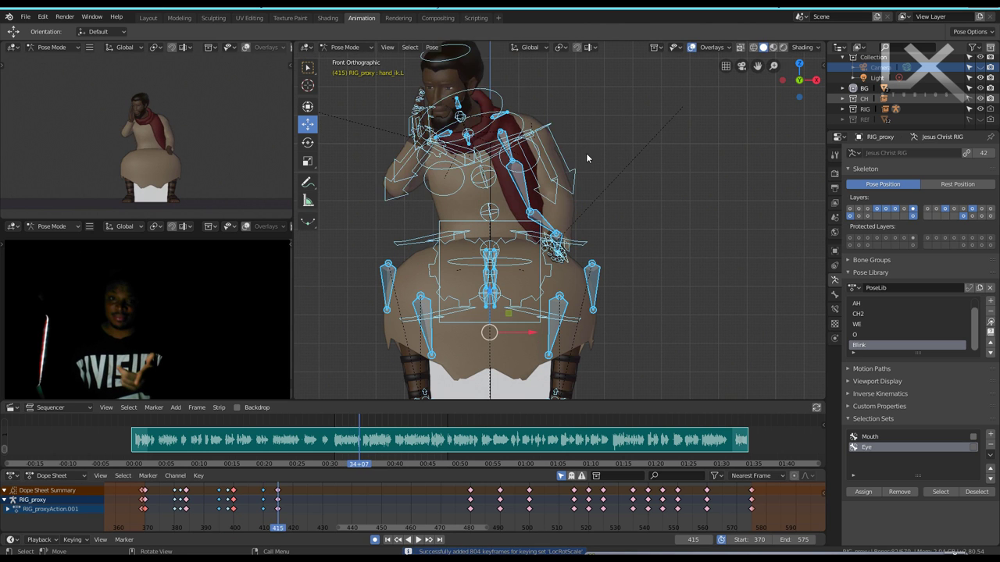
key(Down)
In right side view, rotate hand_ik.R on local Y and turn palm.R twice.
key(KP_3)
key(r)
key(y)
key(y)
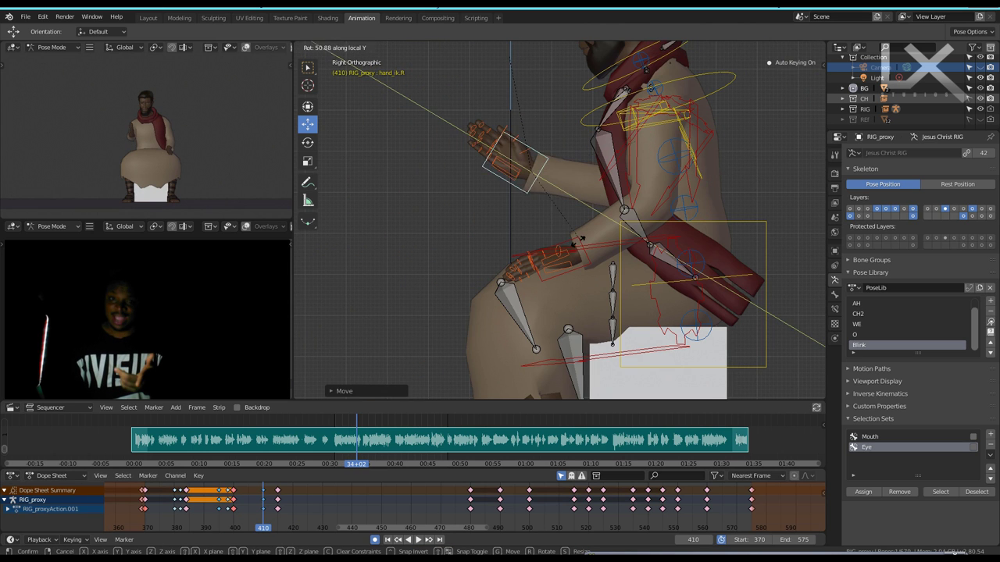
click(569, 250)
click(505, 166)
key(r)
key(x)
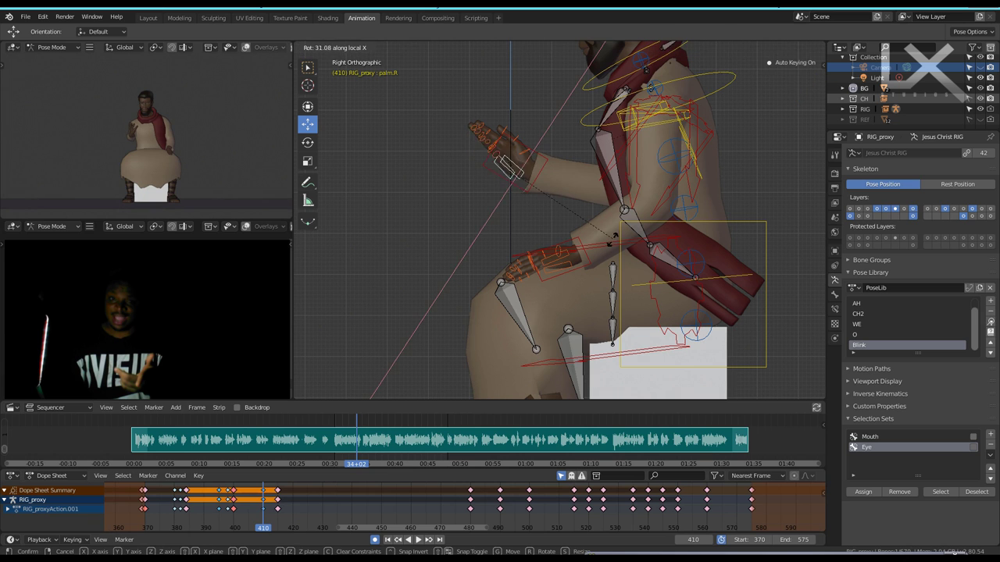
click(615, 236)
key(r)
click(661, 200)
key(KP_Decimal)
Curl the right hand's fingers, starting with the middle finger, around the zoomed hand.
click(466, 182)
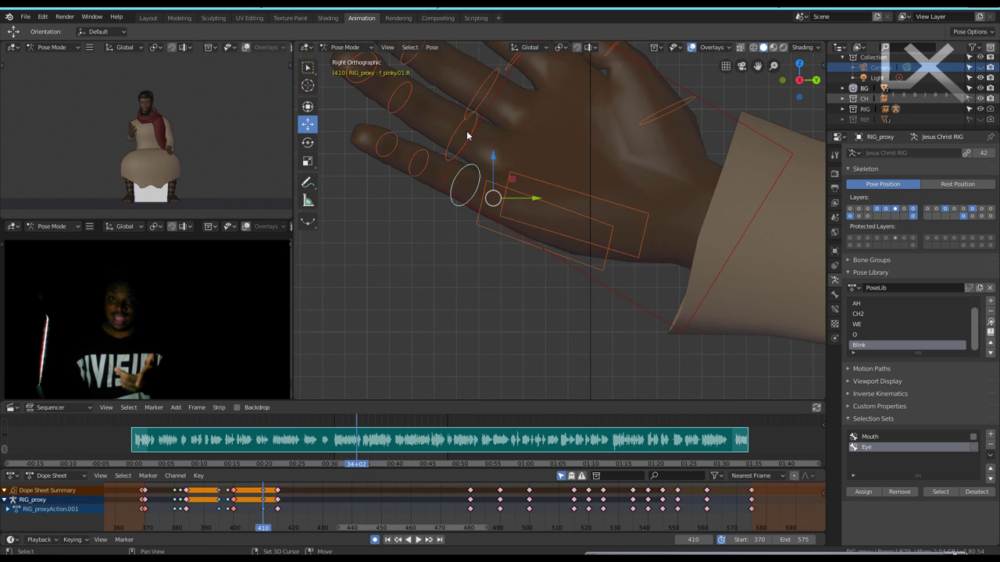
middle_drag(466, 136, 670, 160)
click(551, 148)
key(r)
click(694, 179)
middle_drag(574, 153, 570, 148)
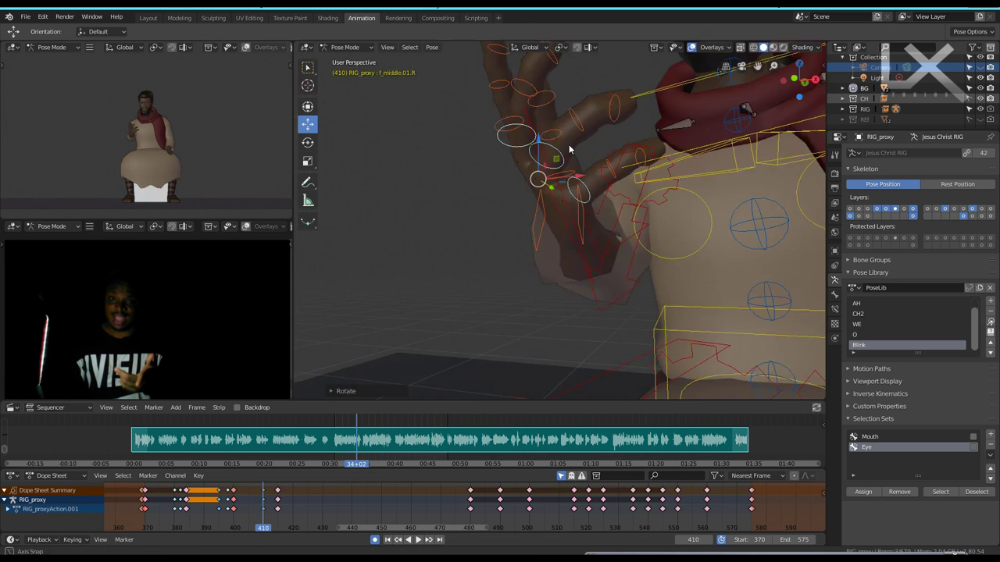
click(516, 135)
key(KP_1)
scroll(578, 172, down, 5)
Key all rig bones and step between frames 411 and 415.
key(a)
key(Right)
key(Right)
key(Right)
key(i)
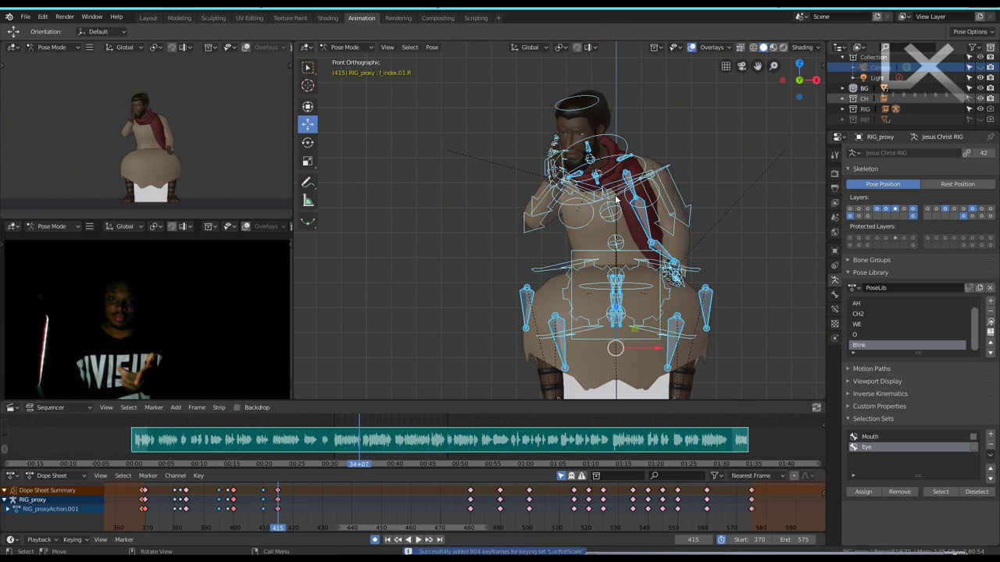
key(Left)
key(Left)
key(Left)
Rotate the right ring finger on local X and move to frame 412 in front view.
key(Left)
middle_drag(615, 201, 577, 180)
scroll(562, 172, up, 5)
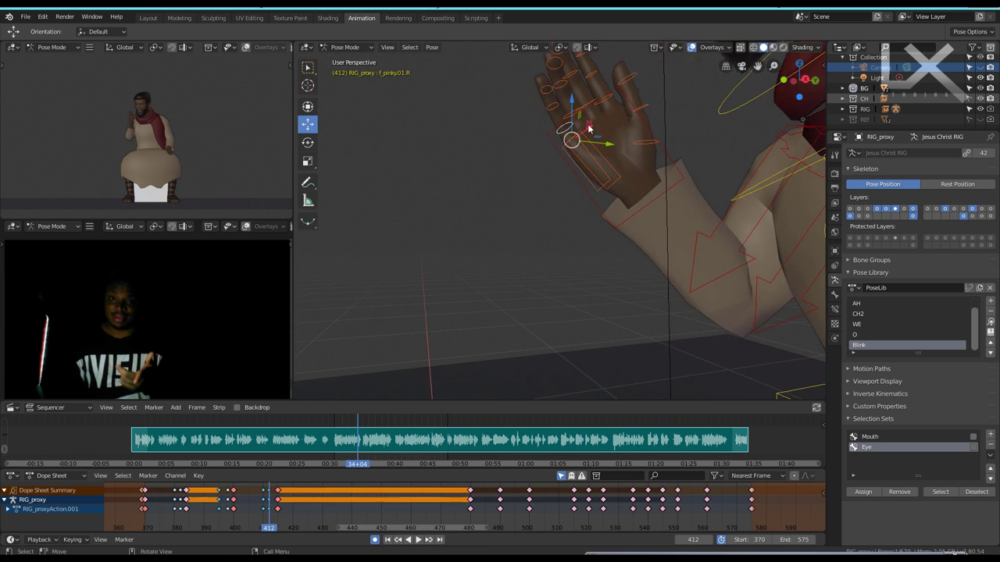
click(550, 204)
key(r)
key(x)
key(x)
key(Escape)
key(KP_1)
scroll(578, 171, down, 4)
key(Left)
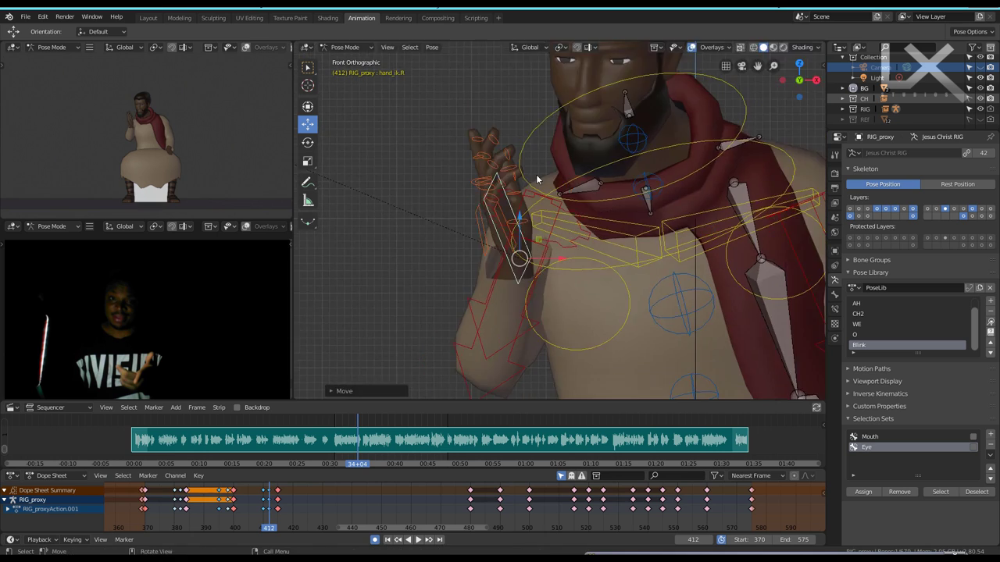
click(586, 192)
middle_drag(676, 127, 700, 196)
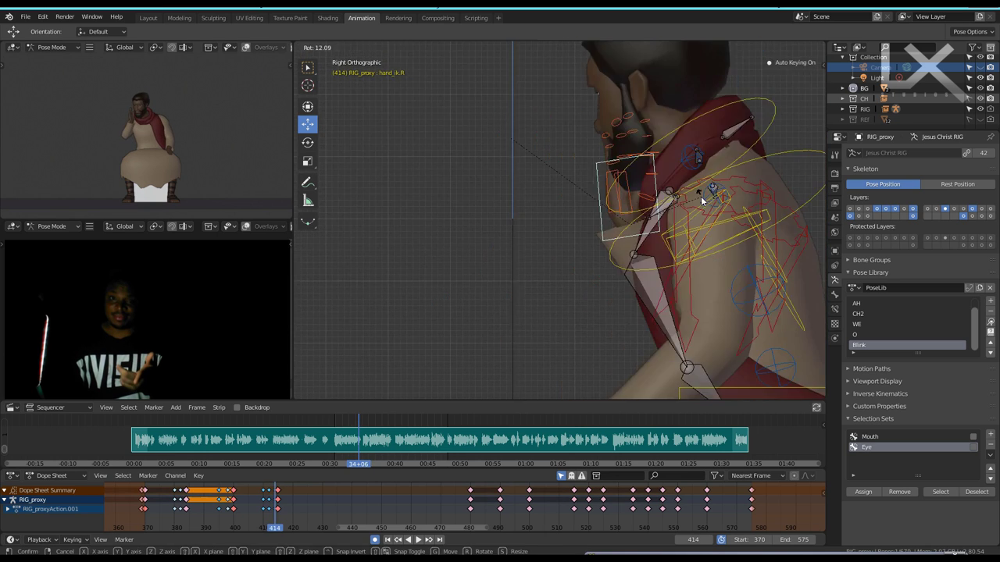
key(KP_1)
Move the right hand controller along X and rotate the right upper arm, then preview.
click(546, 258)
key(g)
key(x)
click(567, 278)
key(Right)
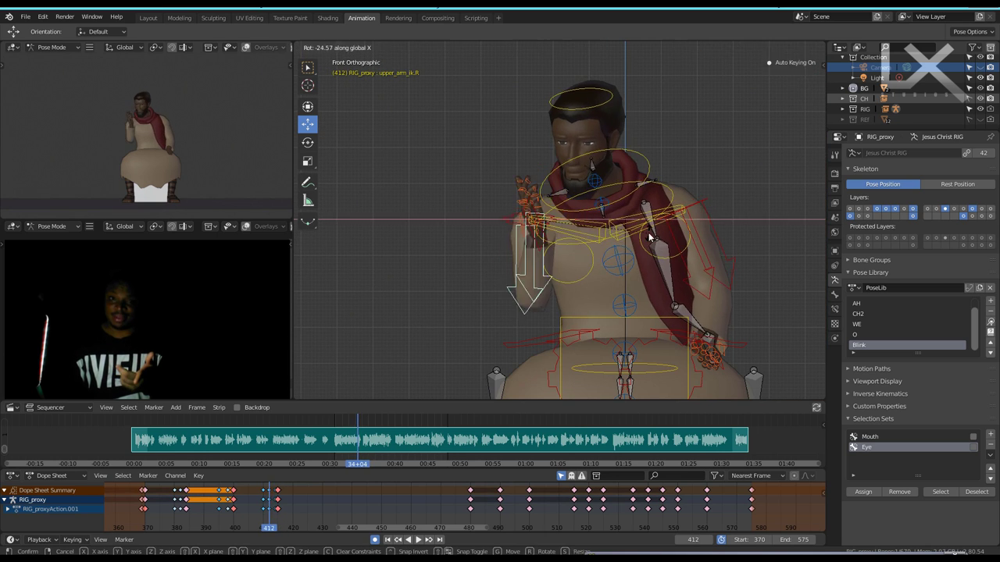
click(662, 232)
key(a)
key(space)
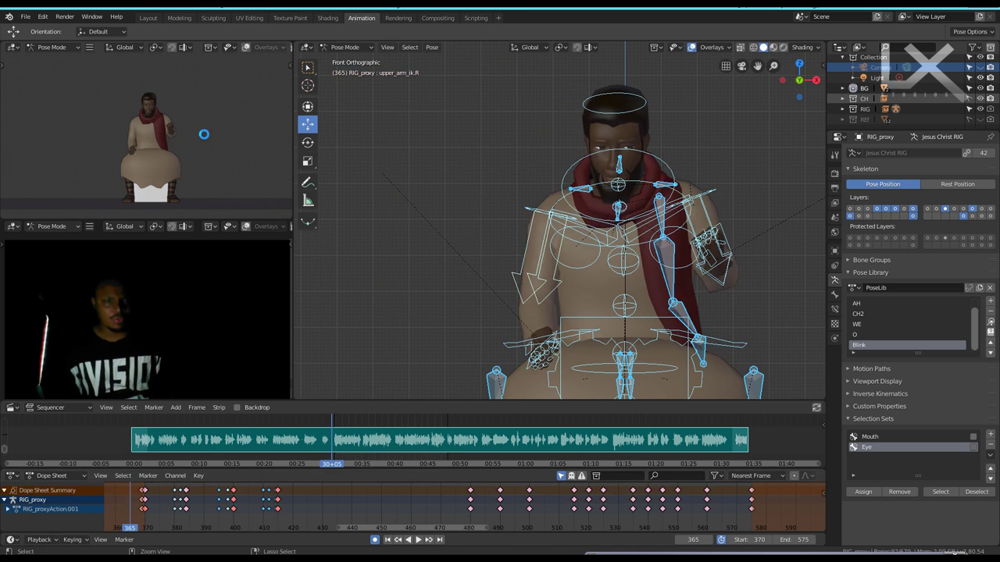
Select hand_ik.L and reposition the left hand along the X and Z axes.
key(ctrl+space)
key(ctrl+space)
key(Escape)
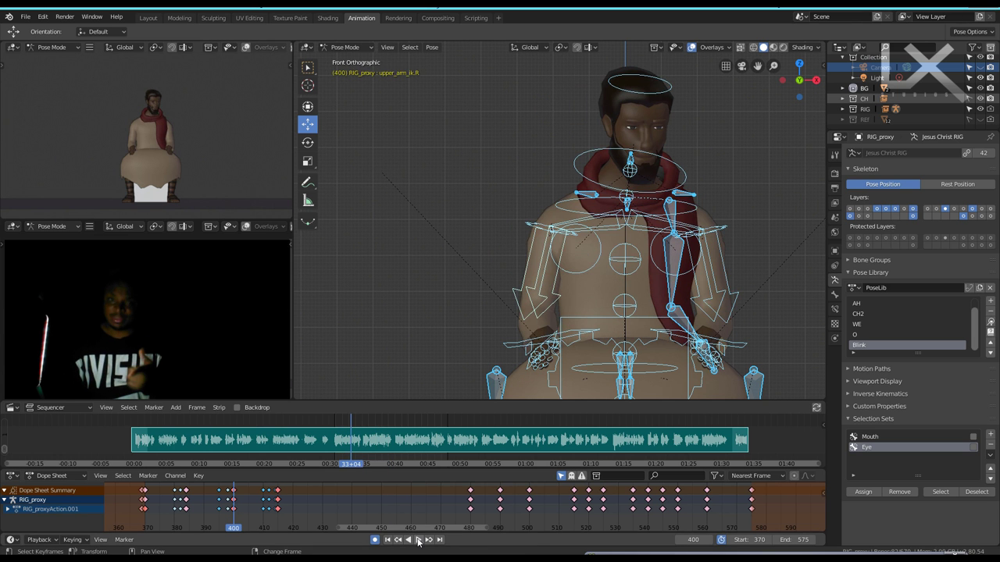
alt+scroll(534, 70, up, 20)
click(721, 231)
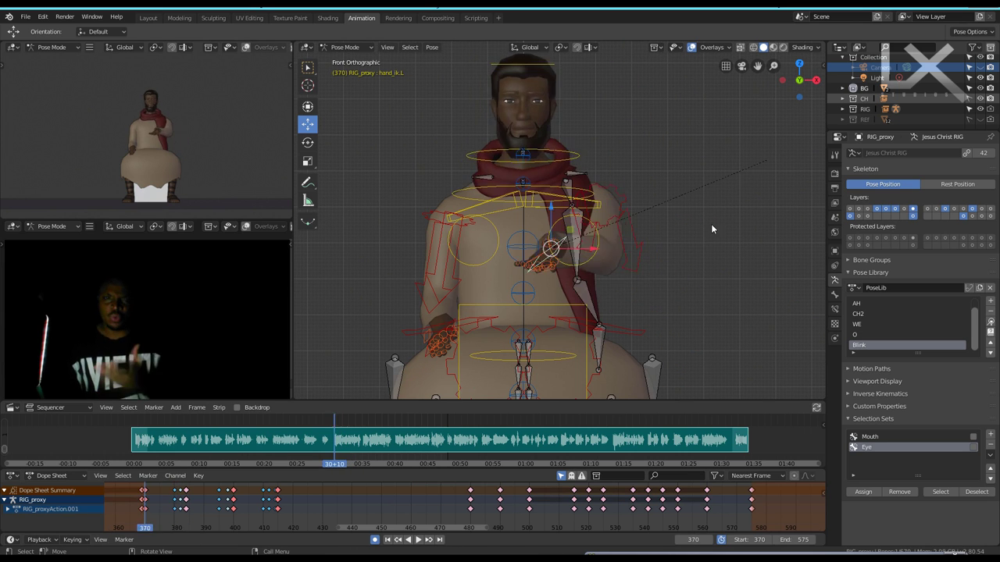
alt+scroll(659, 306, down, 2)
key(g)
key(x)
key(Escape)
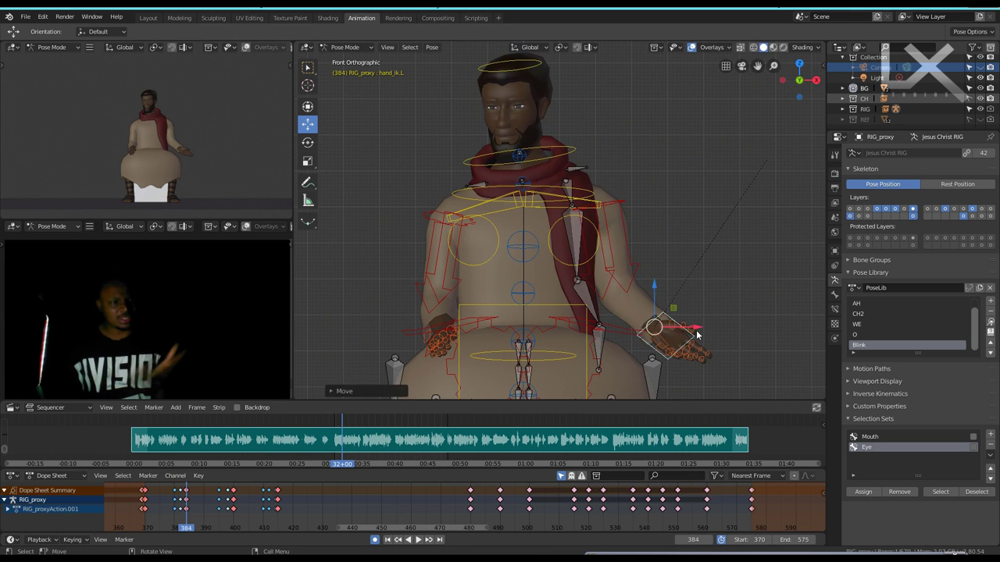
key(g)
key(x)
key(z)
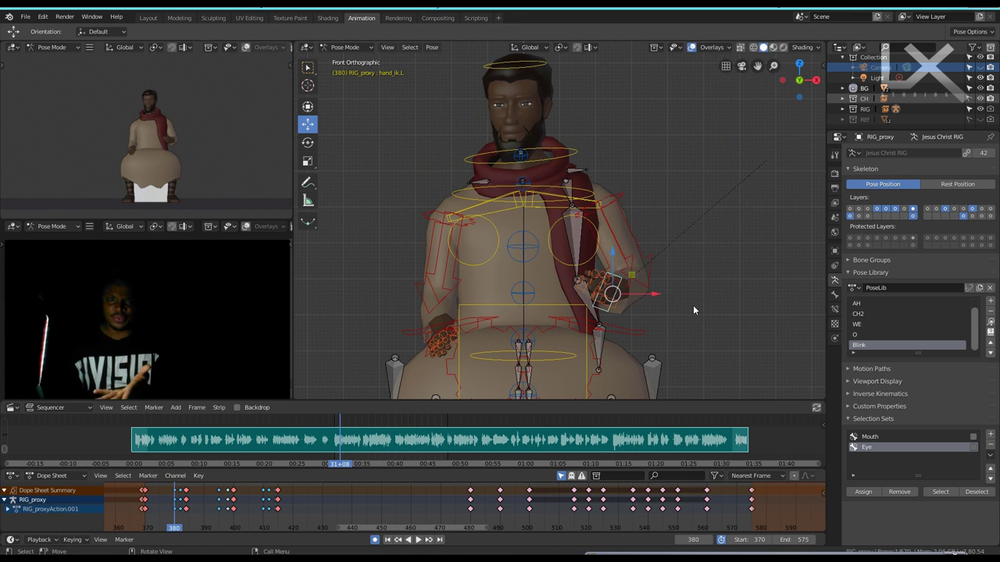
key(Escape)
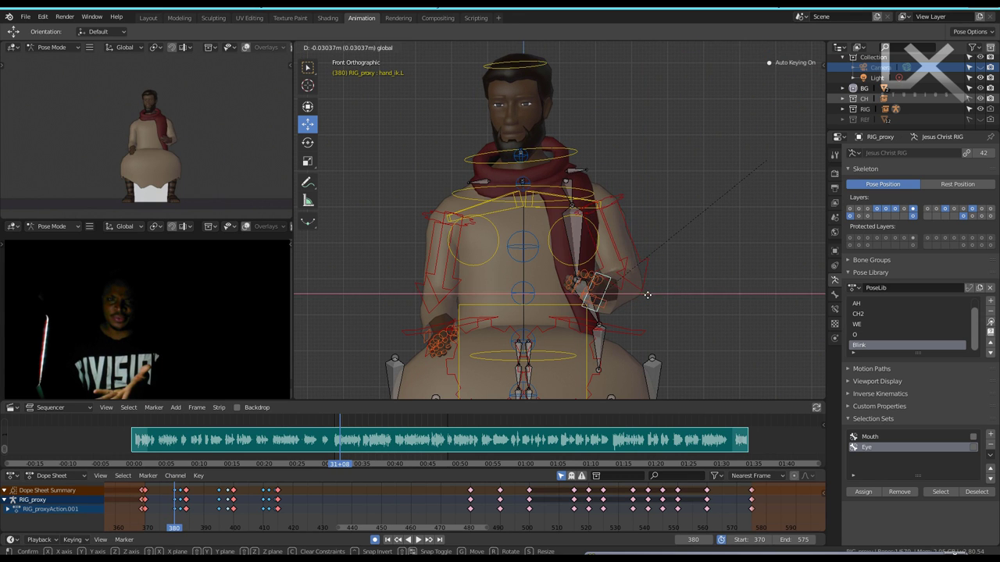
At frame 384, push the left hand outward to the character's side.
key(g)
key(x)
key(Escape)
alt+scroll(648, 299, up, 2)
key(Right)
key(Right)
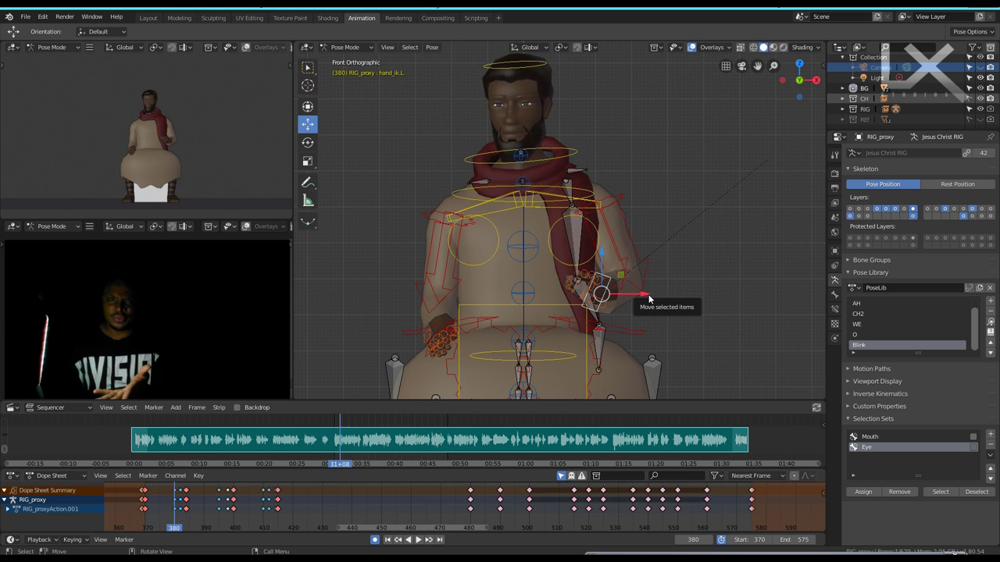
key(Right)
key(Right)
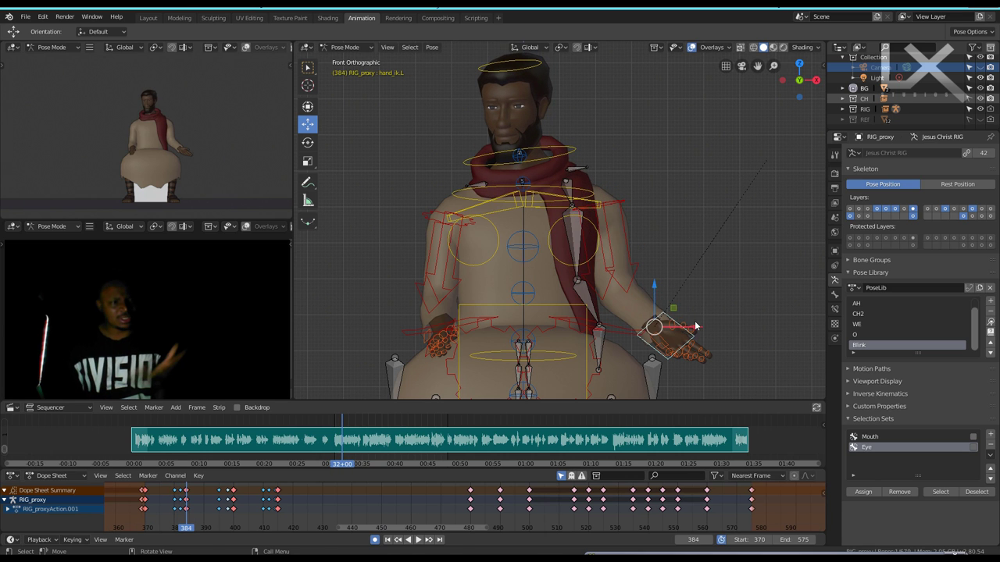
drag(697, 328, 713, 337)
click(712, 337)
At frame 370, nudge the left hand and move it along the Y depth axis.
key(Down)
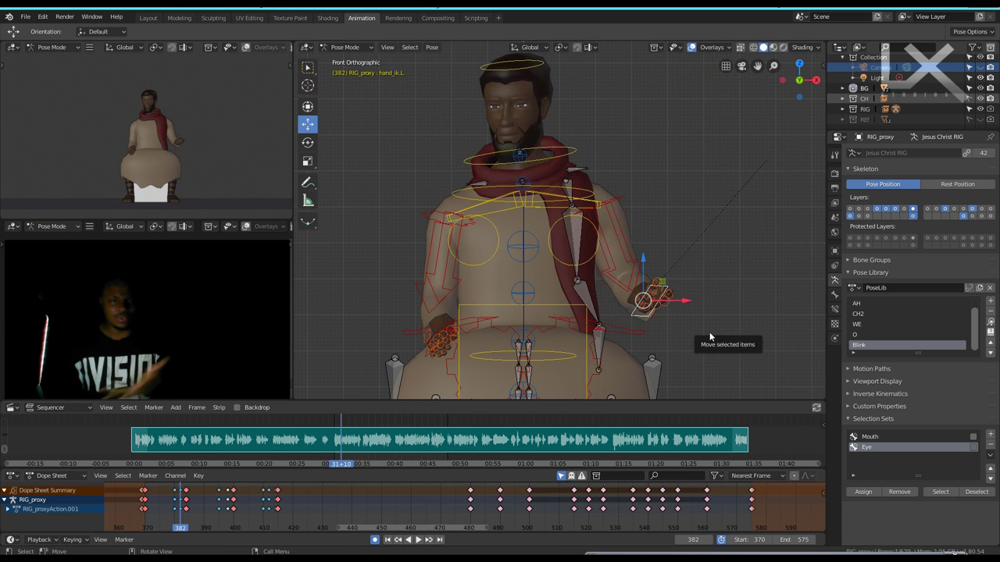
key(Down)
key(Down)
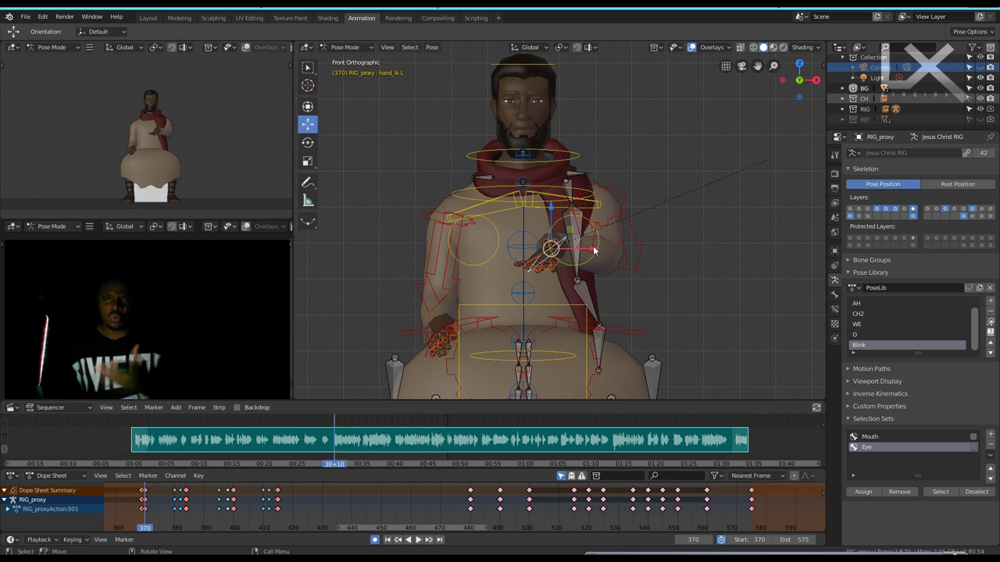
key(g)
click(639, 272)
key(g)
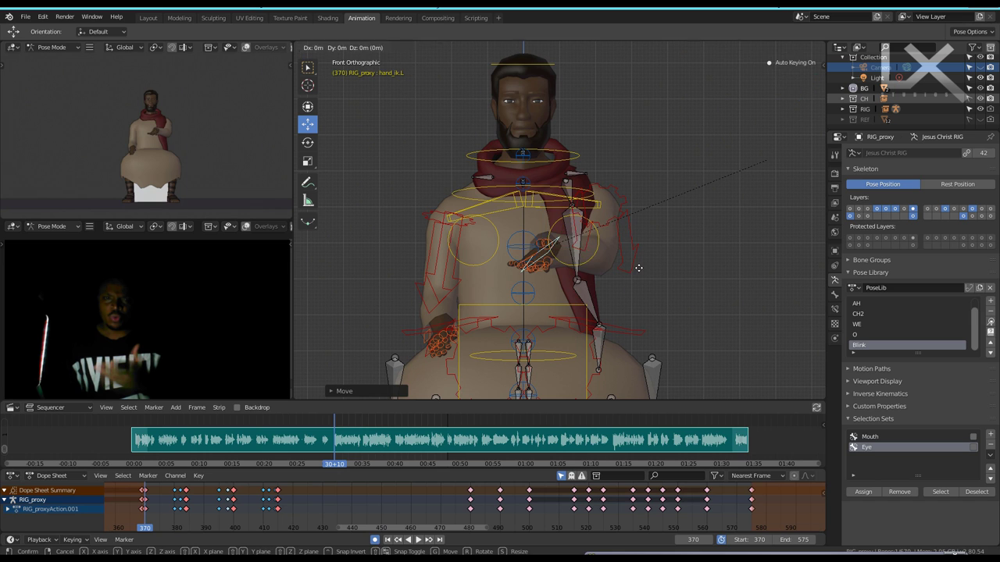
key(y)
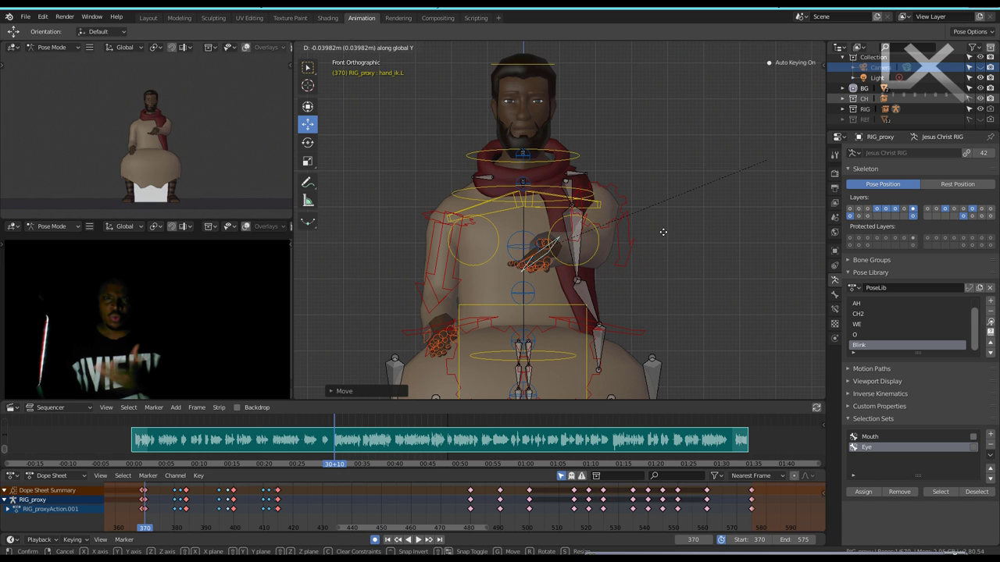
click(654, 244)
alt+scroll(585, 262, down, 3)
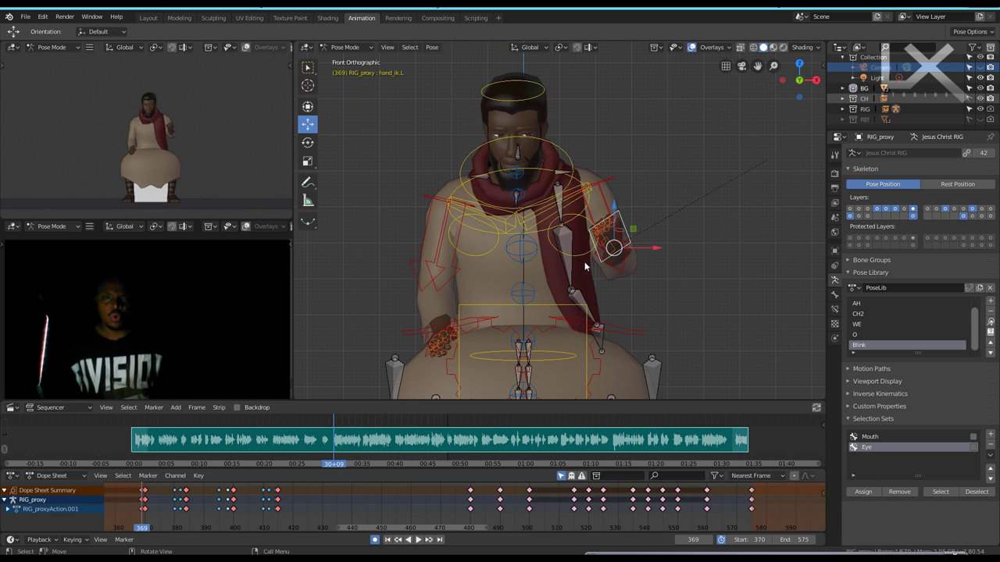
alt+scroll(584, 261, up, 3)
alt+scroll(585, 262, down, 1)
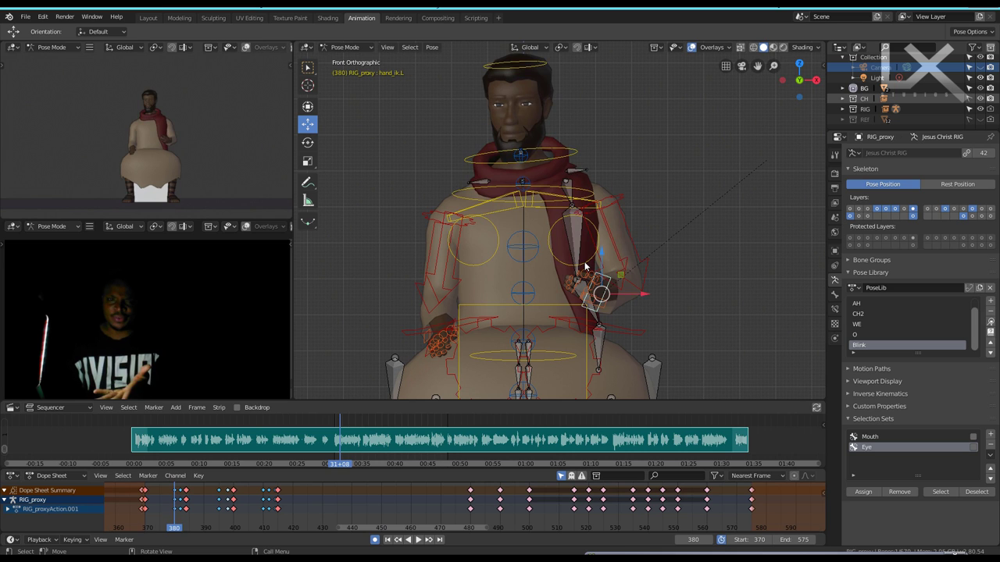
alt+scroll(584, 262, up, 1)
Reposition the left hand, rotate the left upper arm on Z, and shift the left shoulder.
key(g)
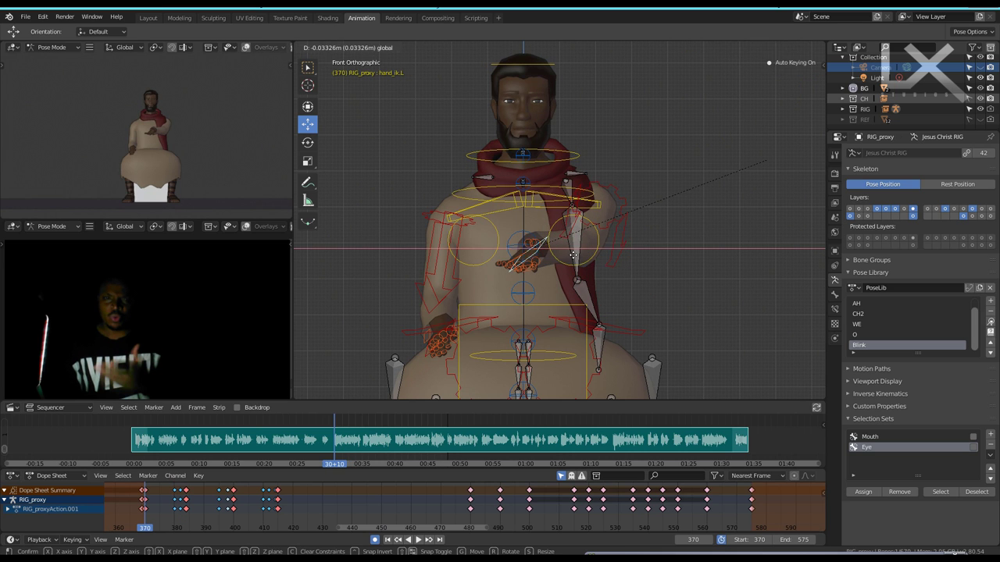
click(611, 271)
click(612, 273)
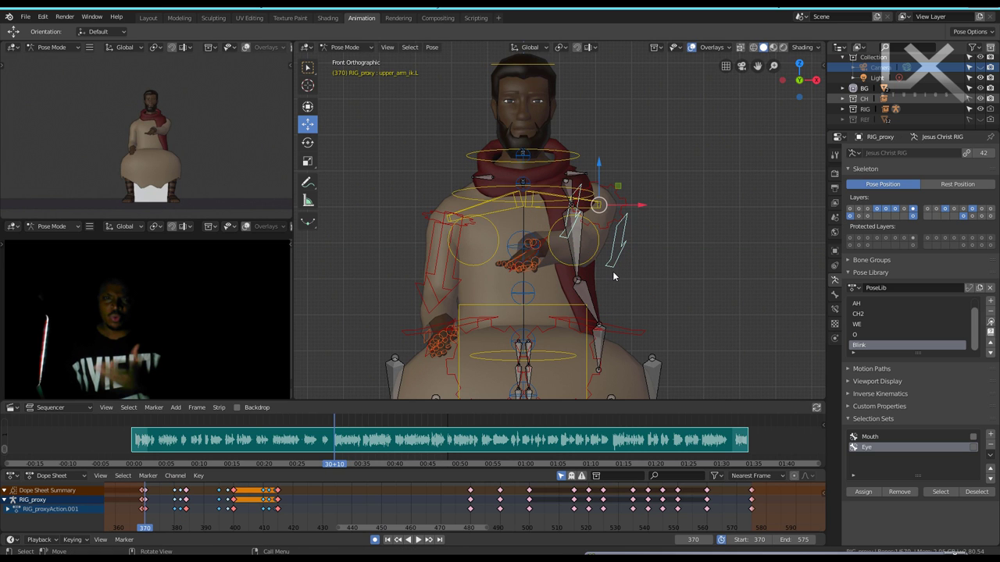
key(r)
key(z)
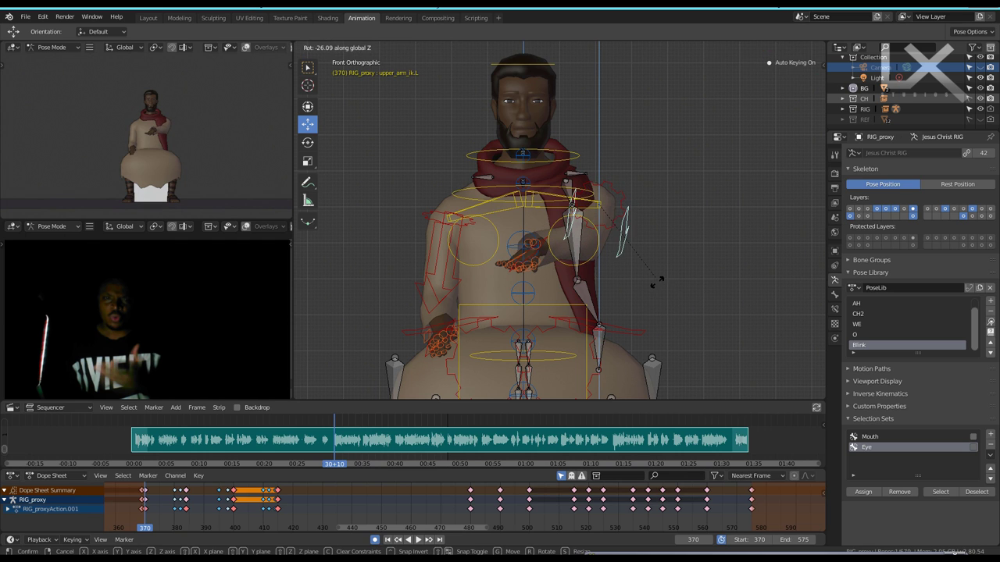
click(625, 234)
click(568, 201)
key(g)
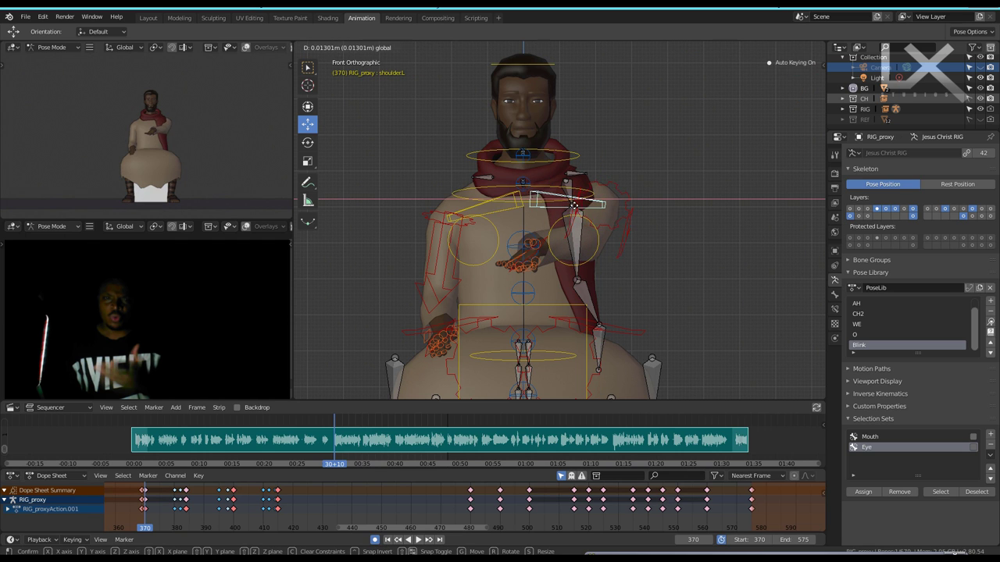
click(571, 202)
In front view, adjust the left arm and raise the left hand toward the body at frame 380.
mouse_move(616, 250)
middle_down()
mouse_move(610, 209)
mouse_move(595, 209)
middle_up()
key(KP_1)
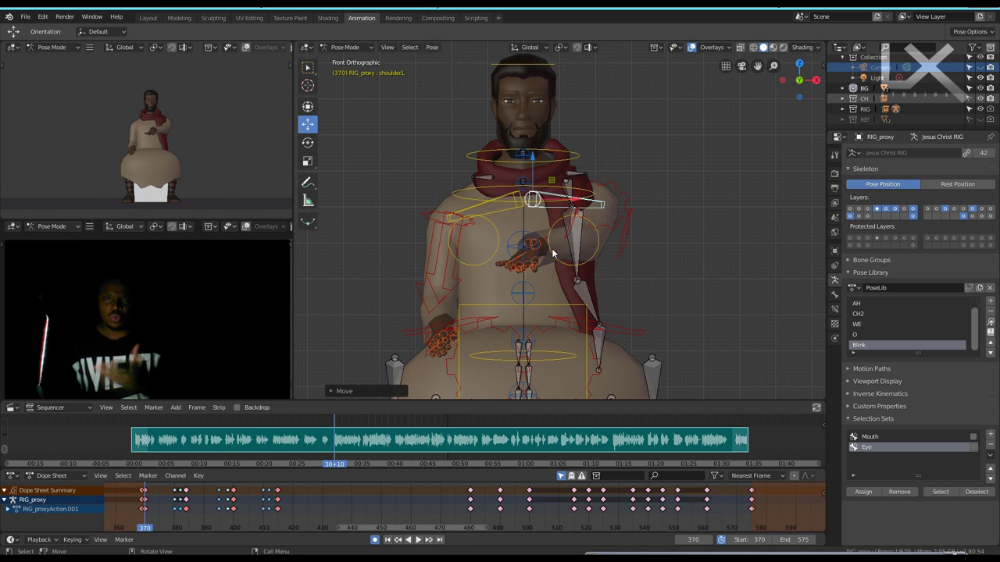
click(546, 238)
drag(592, 248, 593, 258)
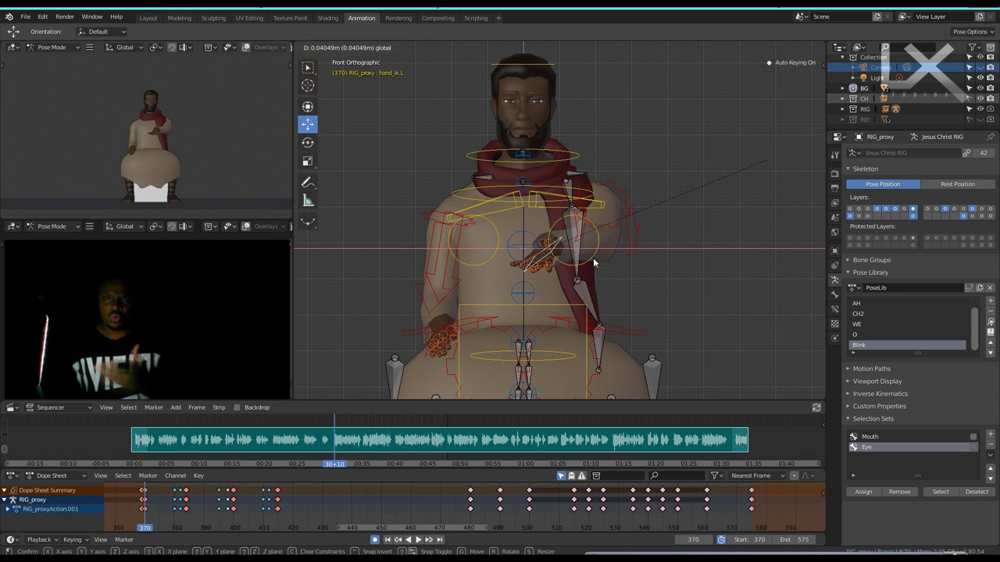
key(Up)
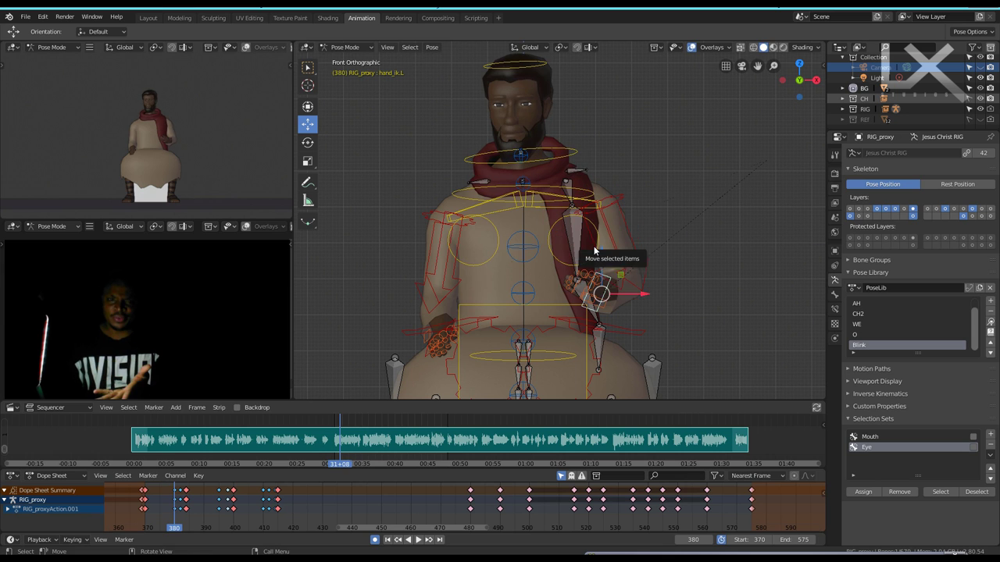
drag(607, 259, 636, 287)
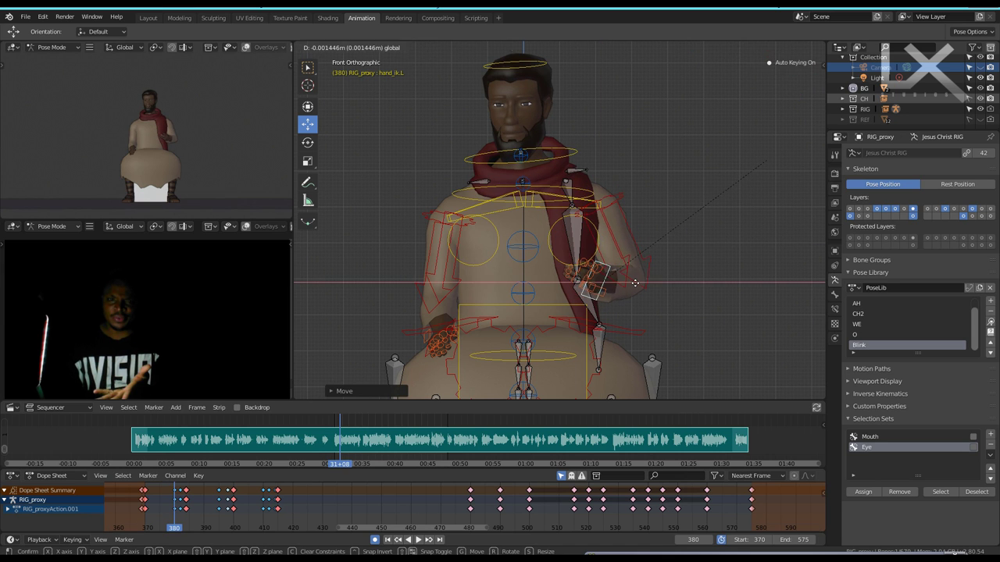
key(Right)
key(Right)
key(Right)
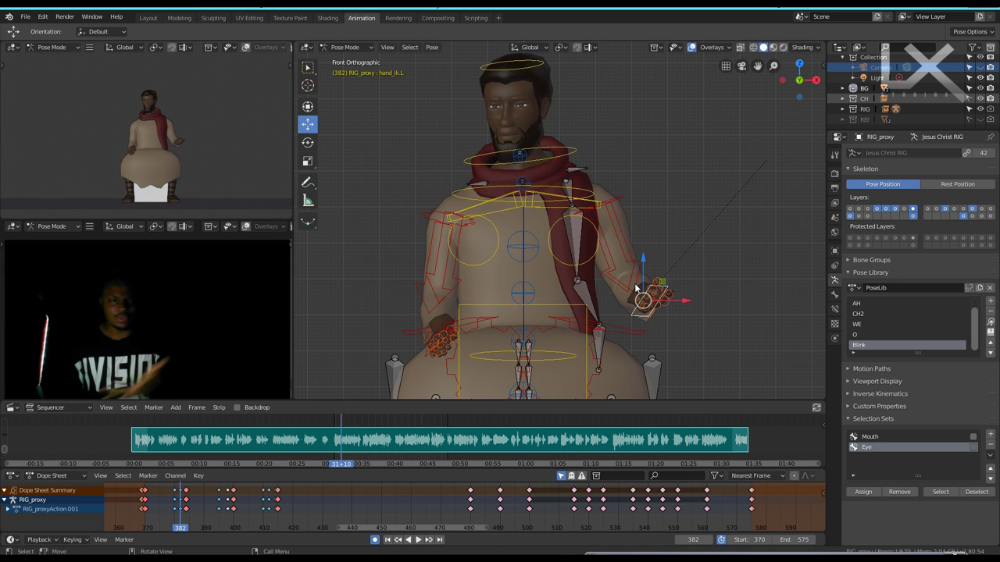
key(Left)
key(Left)
key(Left)
Step through frames 380–384 to check the arm swing, then return to frame 370.
key(Right)
key(g)
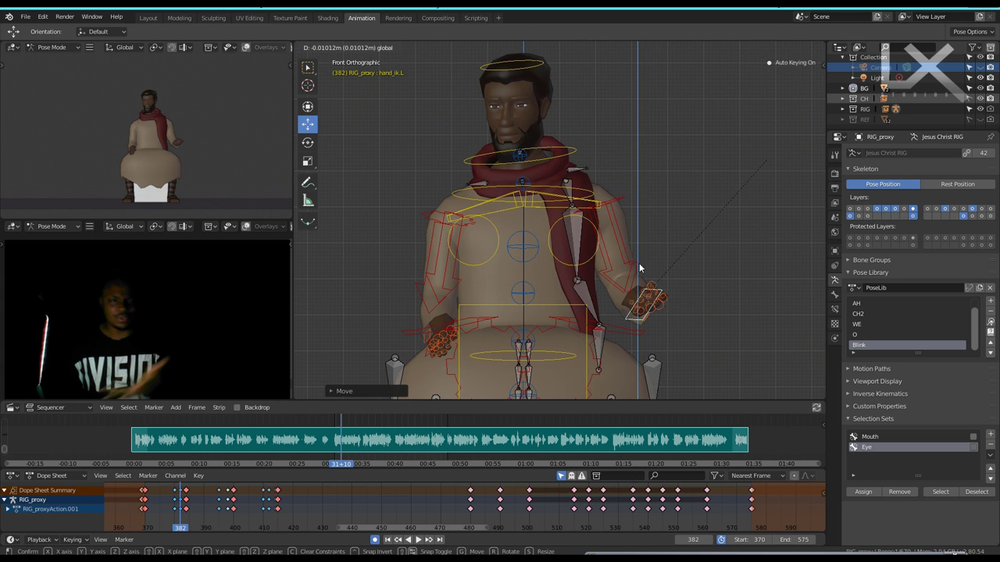
right_click(648, 261)
key(Left)
key(Left)
key(Right)
key(Right)
key(Right)
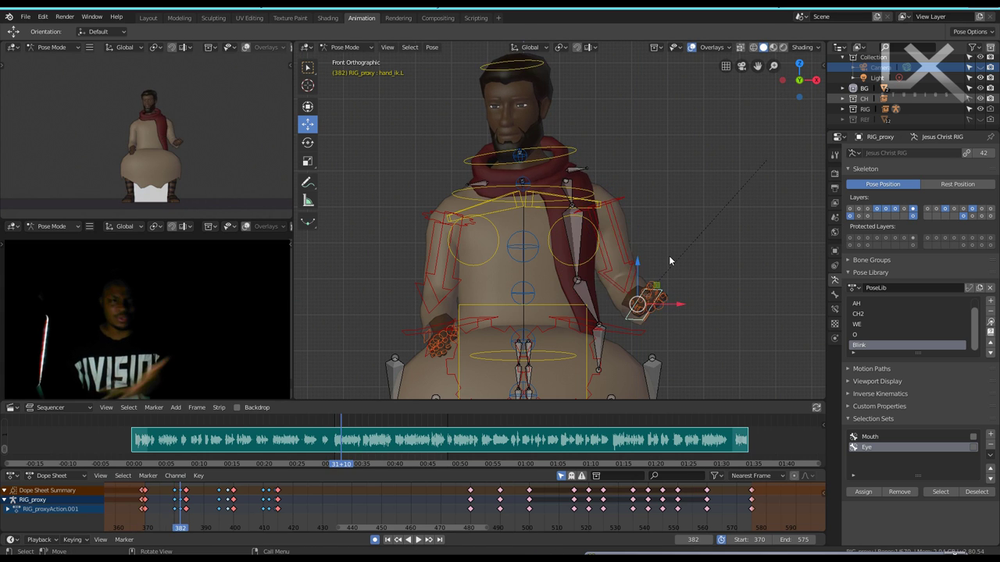
key(Right)
key(Left)
key(Left)
key(Right)
key(Right)
key(Left)
key(Left)
key(Right)
key(Right)
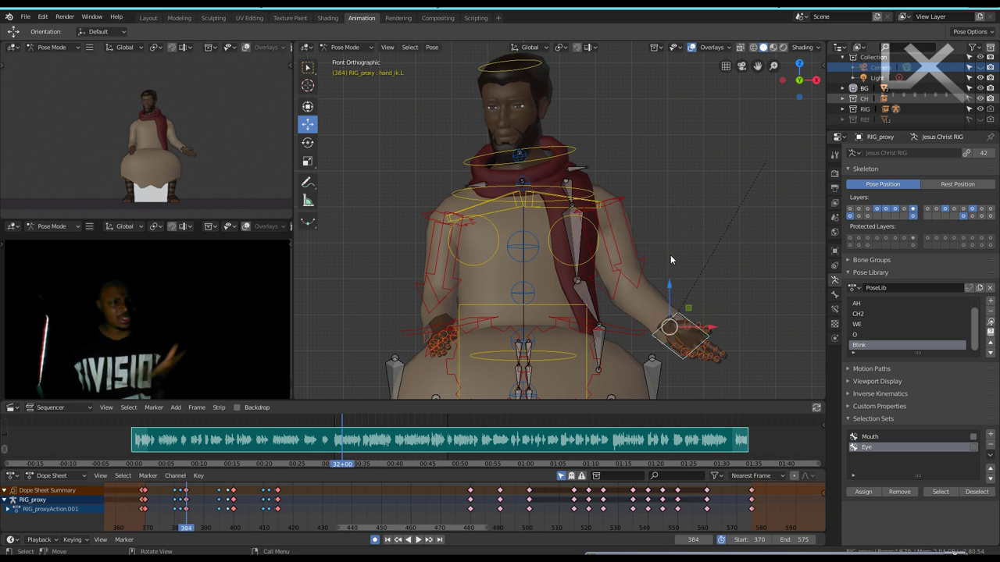
key(Left)
key(Left)
key(shift+Left)
Save the project and overwrite the backup copy 'The Bible Luke 11 51 BU.blend'.
key(ctrl+s)
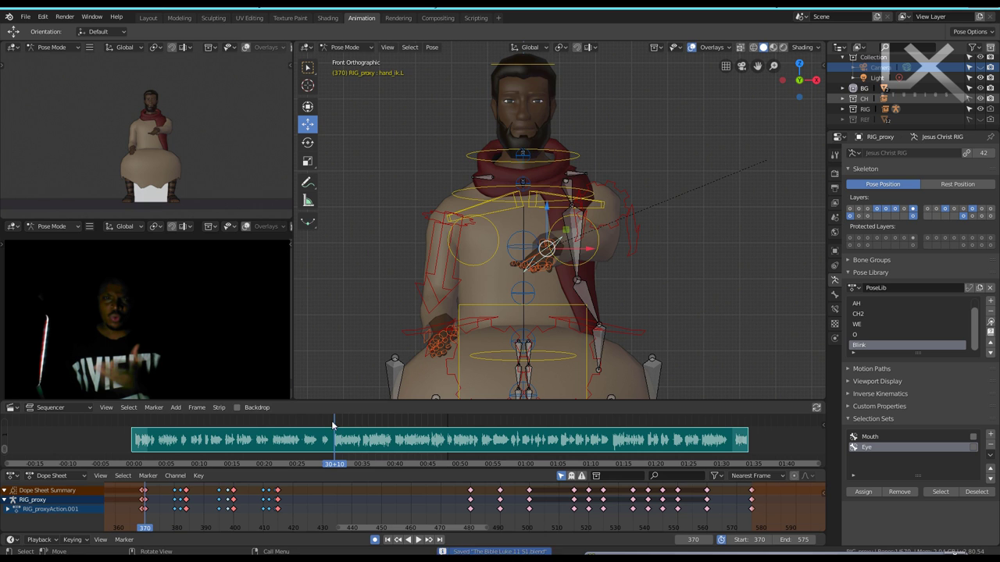
click(125, 510)
key(ctrl+space)
key(ctrl+space)
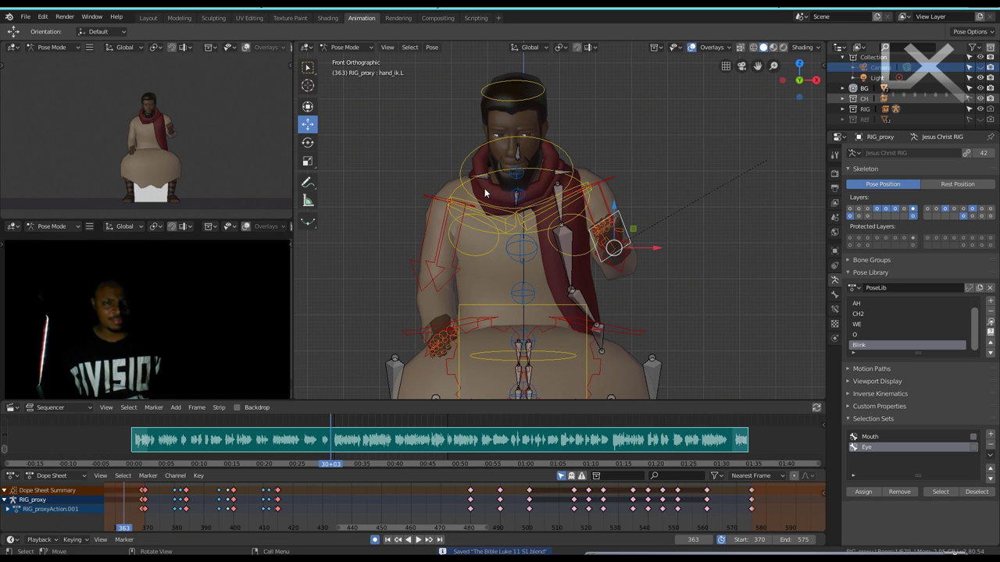
click(25, 17)
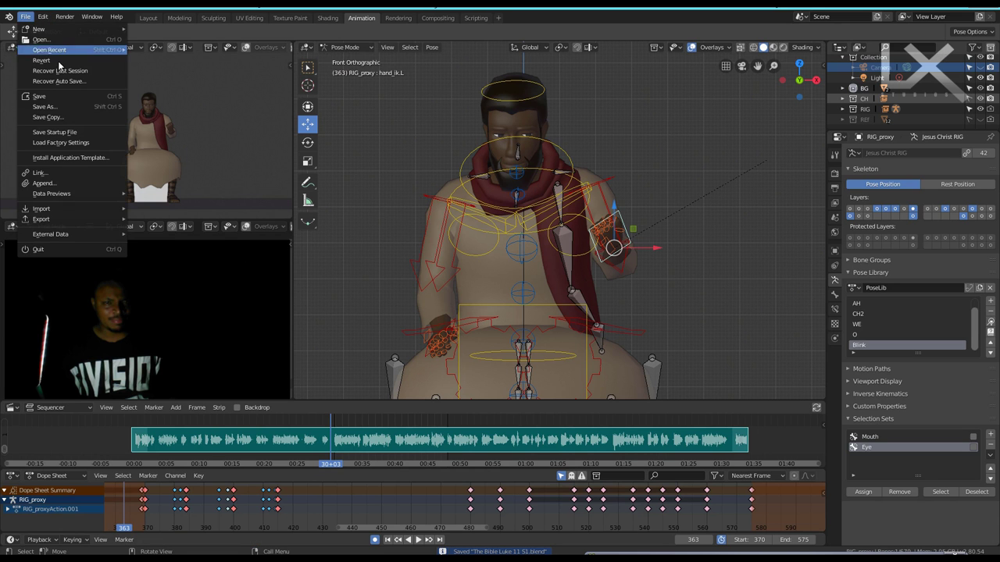
click(67, 116)
click(227, 102)
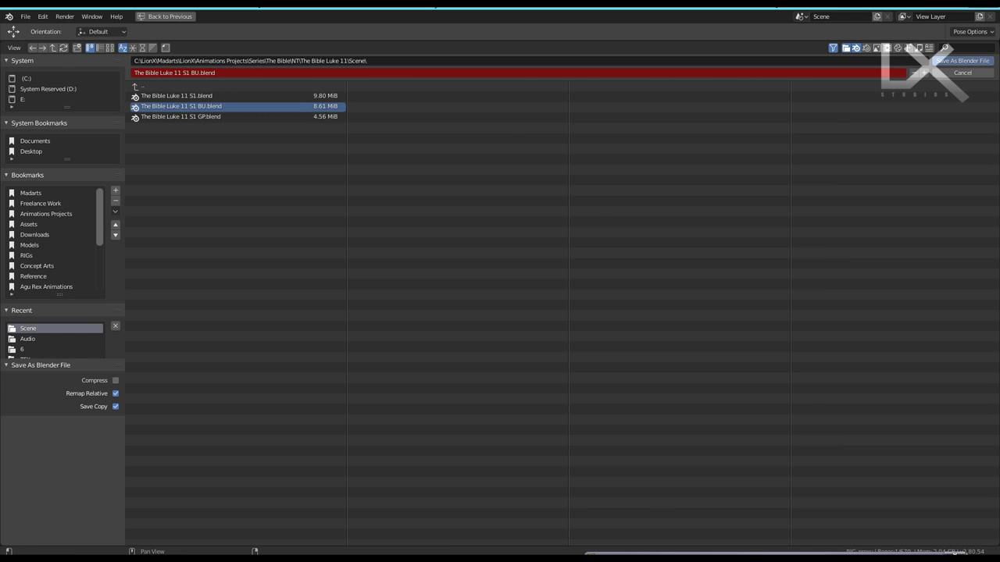
key(Return)
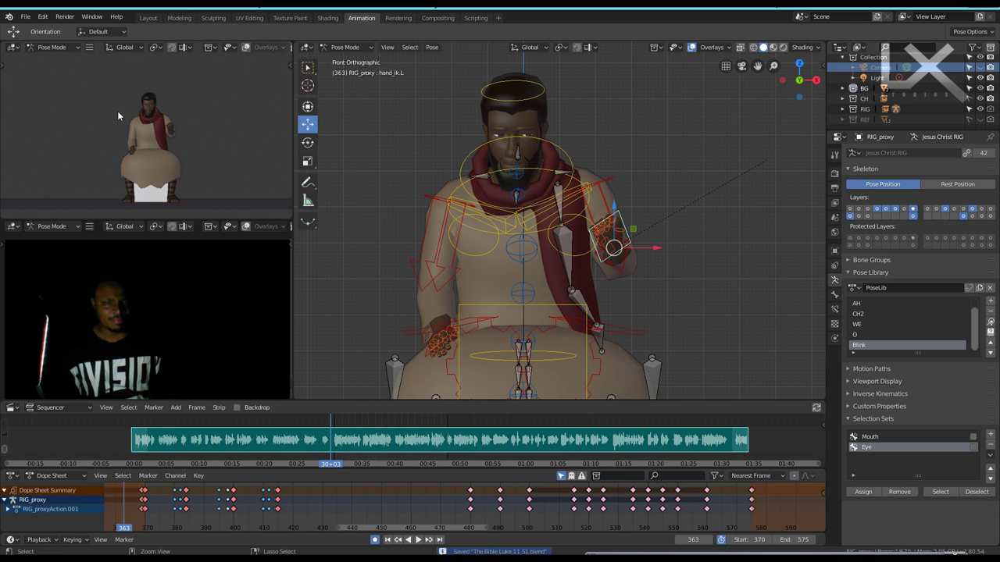
Play the animation in the full-screen preview, then return to the full Animation layout.
key(ctrl+space)
key(space)
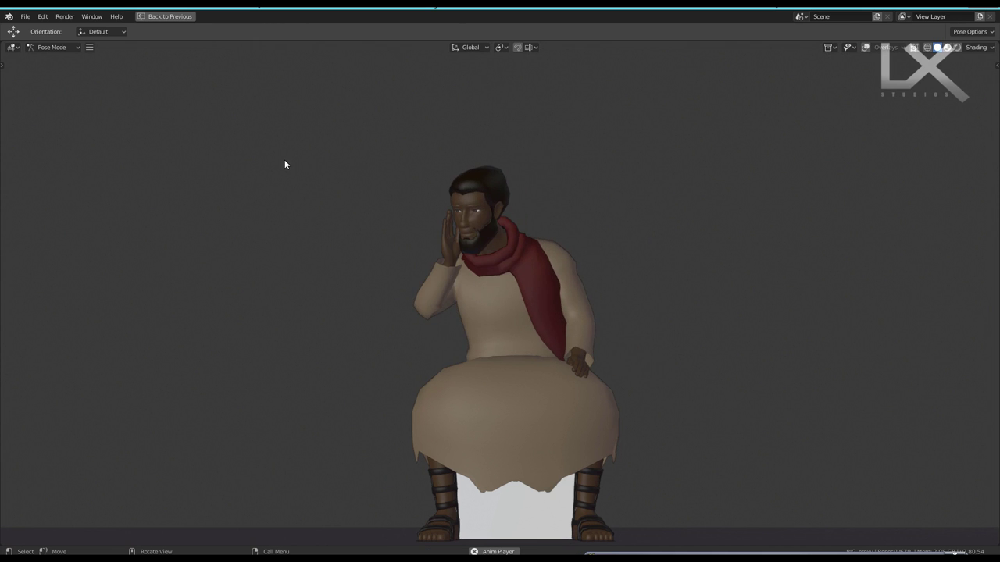
right_click(328, 205)
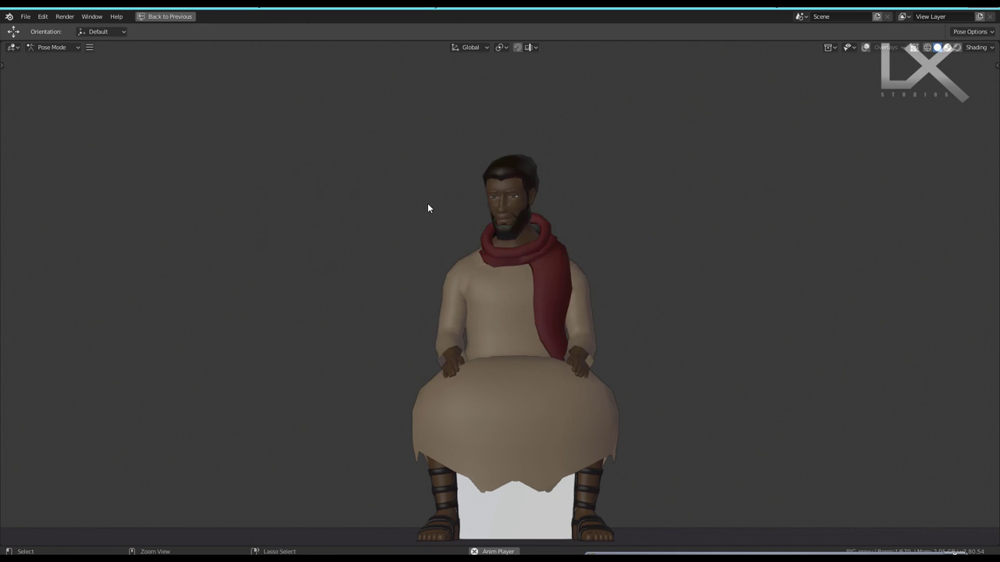
key(ctrl+alt+space)
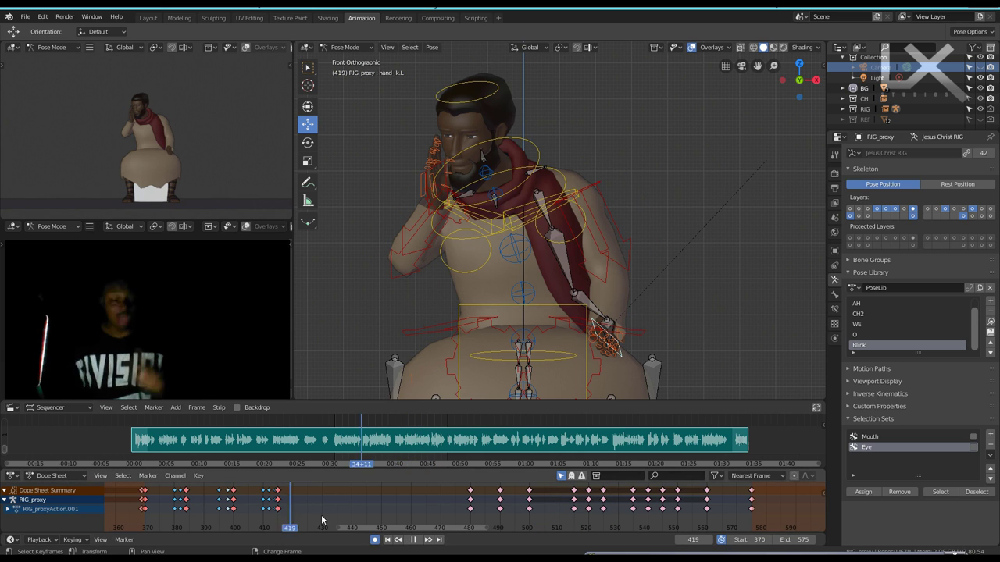
Stop playback at frame 461, save the blend file, and jump back to frame 409.
key(space)
drag(322, 525, 414, 522)
key(ctrl+s)
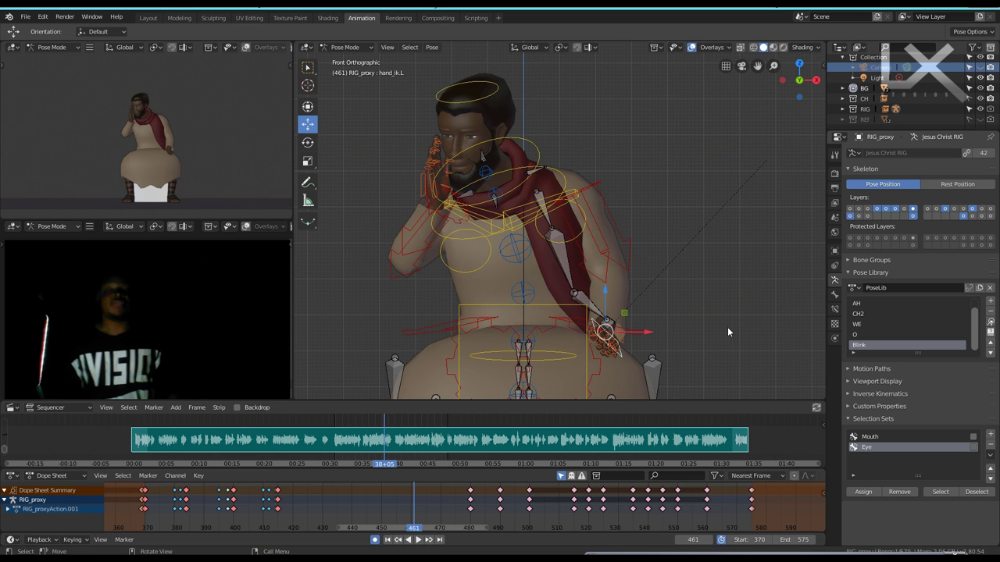
click(260, 528)
key(ctrl+s)
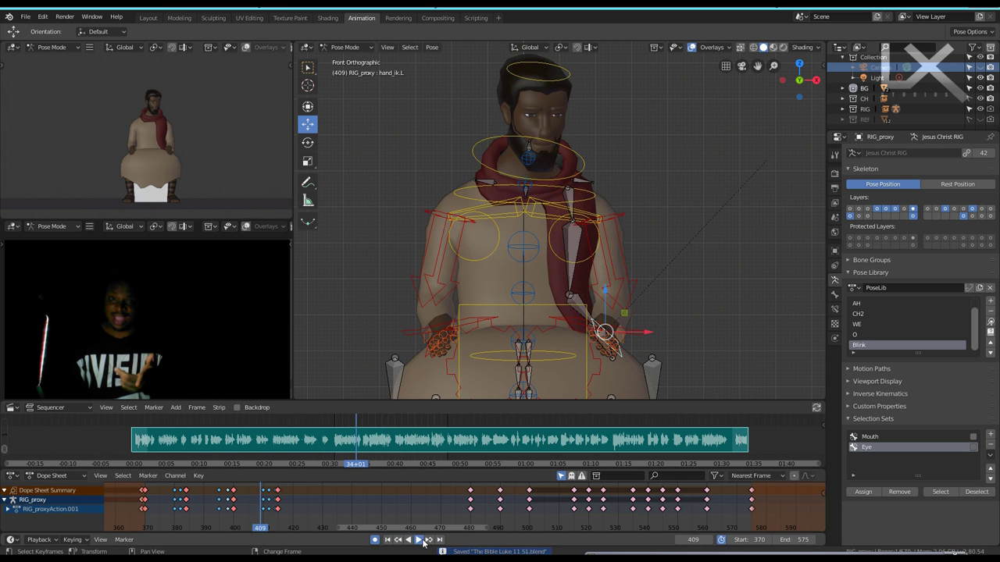
Play the section with its dialogue audio to check timing, stopping at frame 475.
click(418, 540)
click(195, 527)
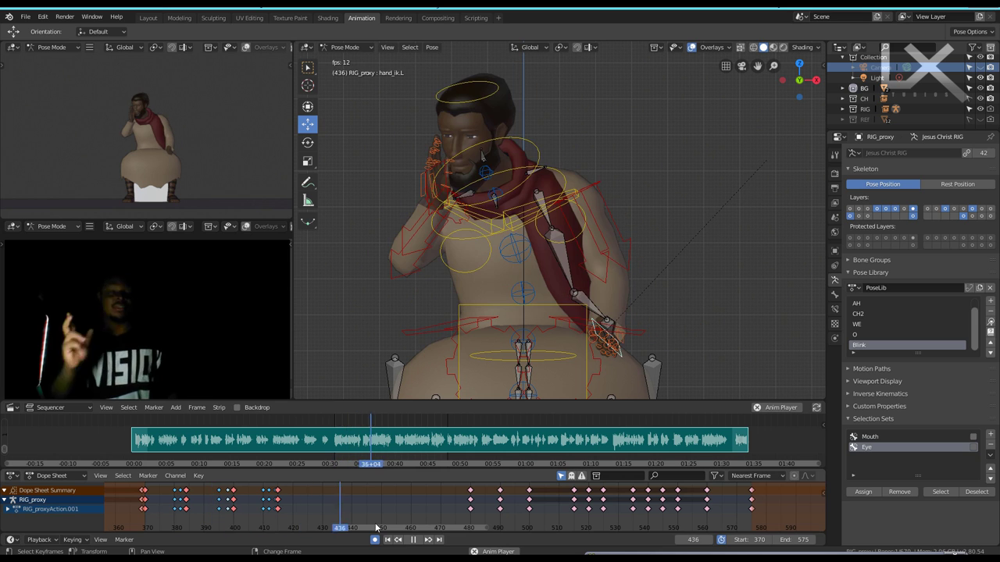
key(space)
key(a)
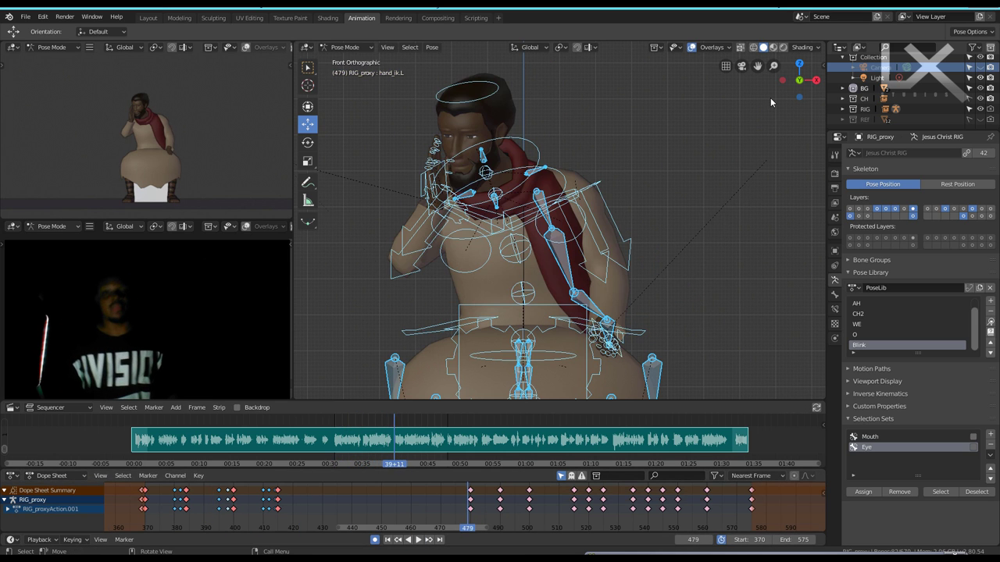
key(Left)
key(Left)
key(Left)
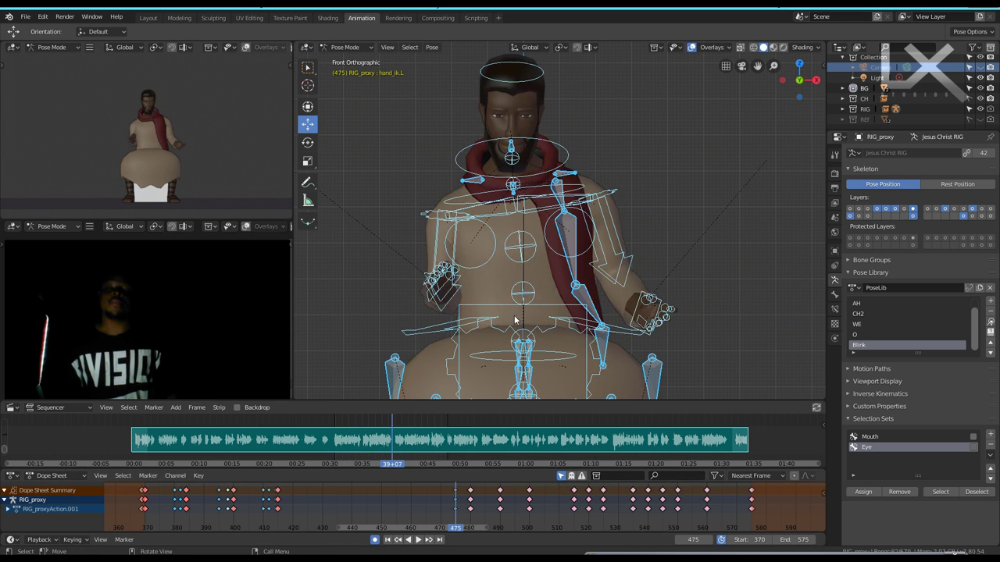
Select the hand_ik.L and upper_arm_ik.L controls between keyframes 415 and 475.
middle_drag(514, 320, 594, 313)
click(610, 332)
key(Down)
key(KP_1)
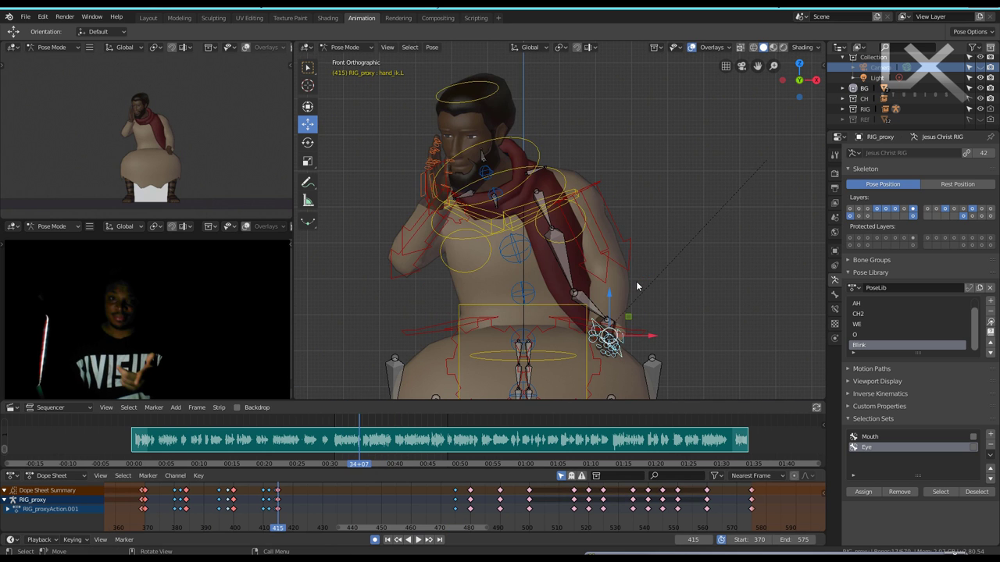
key(Up)
click(644, 278)
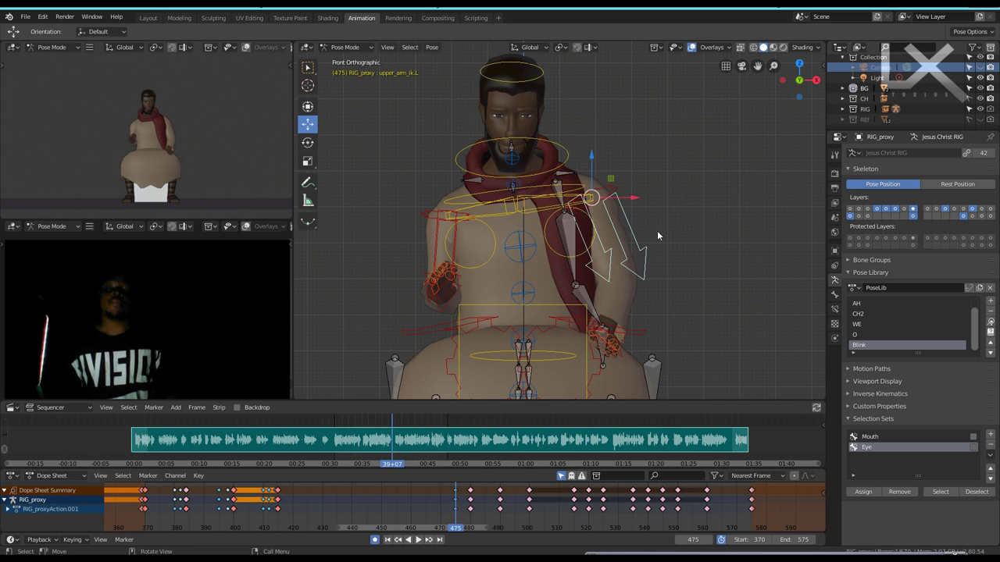
middle_drag(676, 205, 647, 297)
click(648, 297)
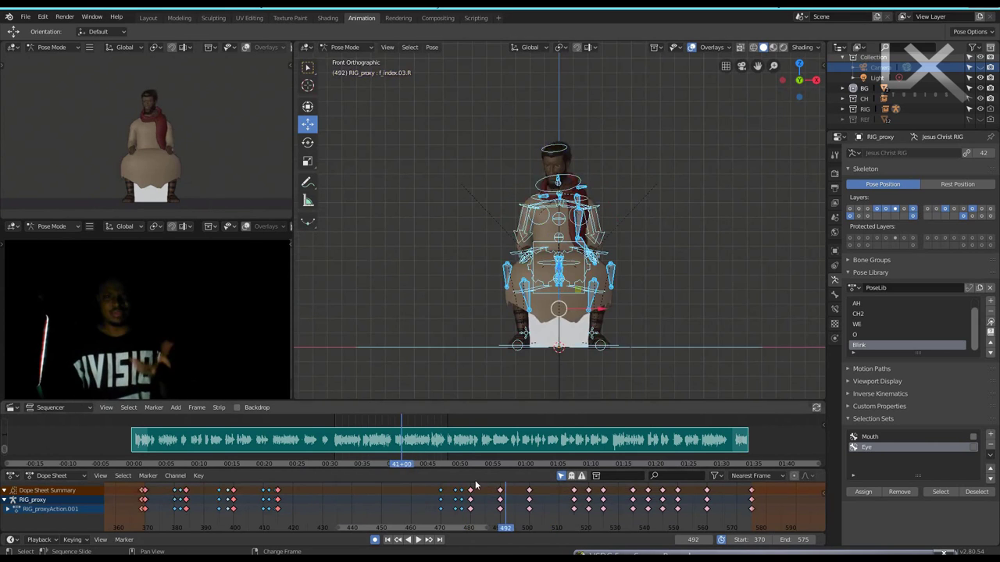
Review the left upper arm motion by playing from frame 487 to 503.
click(418, 539)
click(590, 203)
key(Escape)
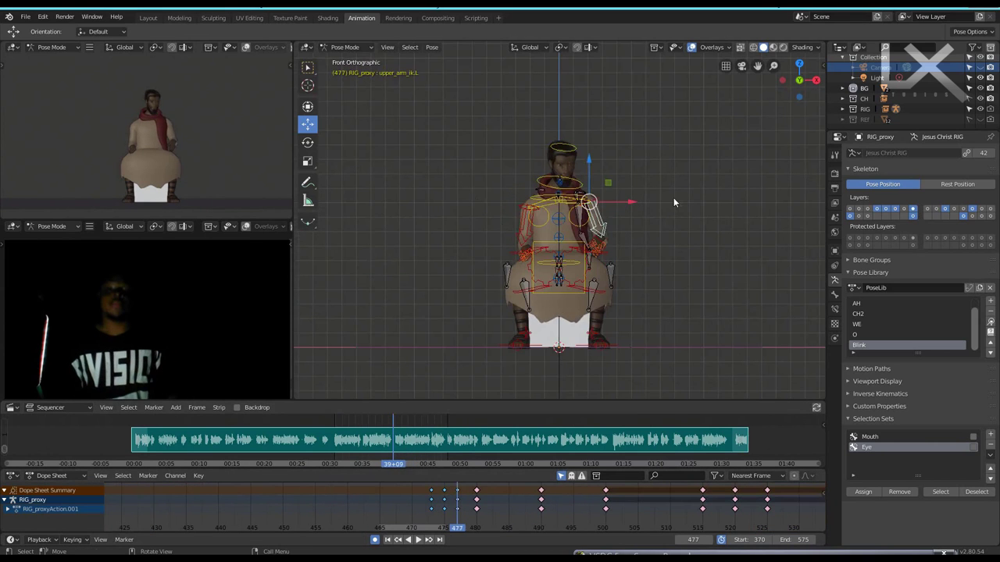
click(522, 528)
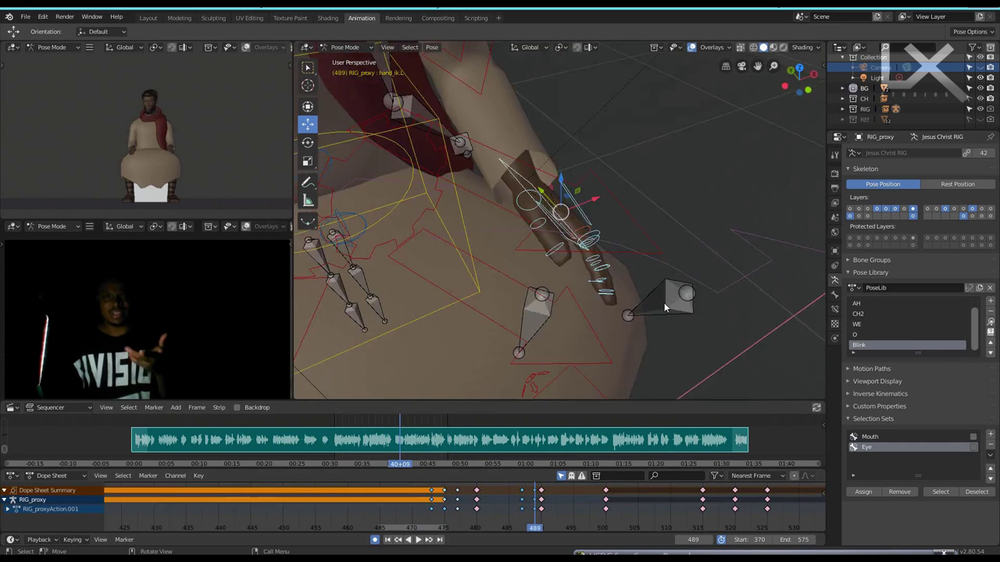
click(418, 540)
click(422, 540)
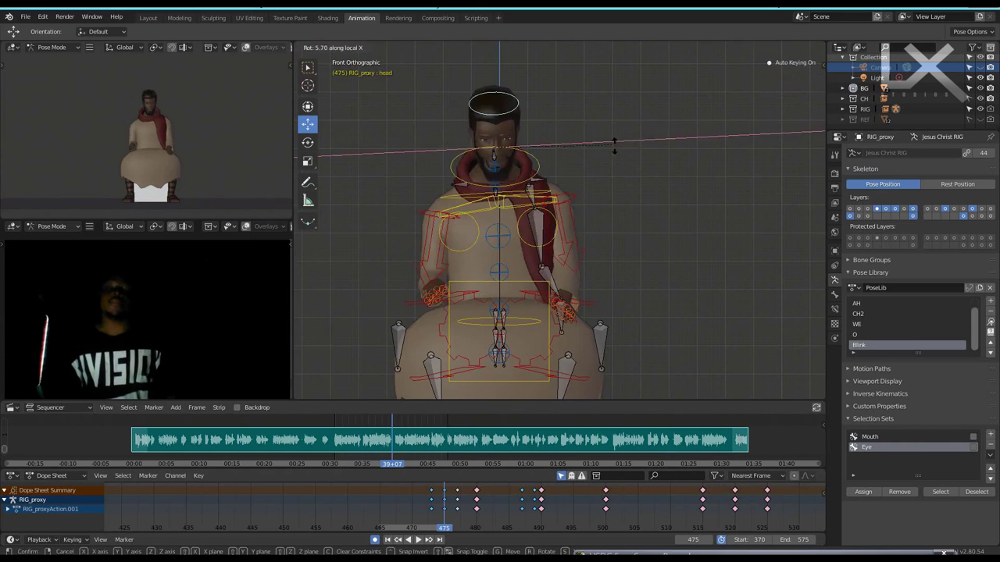
Key an in-between pose and move the upper spine control at frame 469, then review playback.
click(616, 146)
click(418, 529)
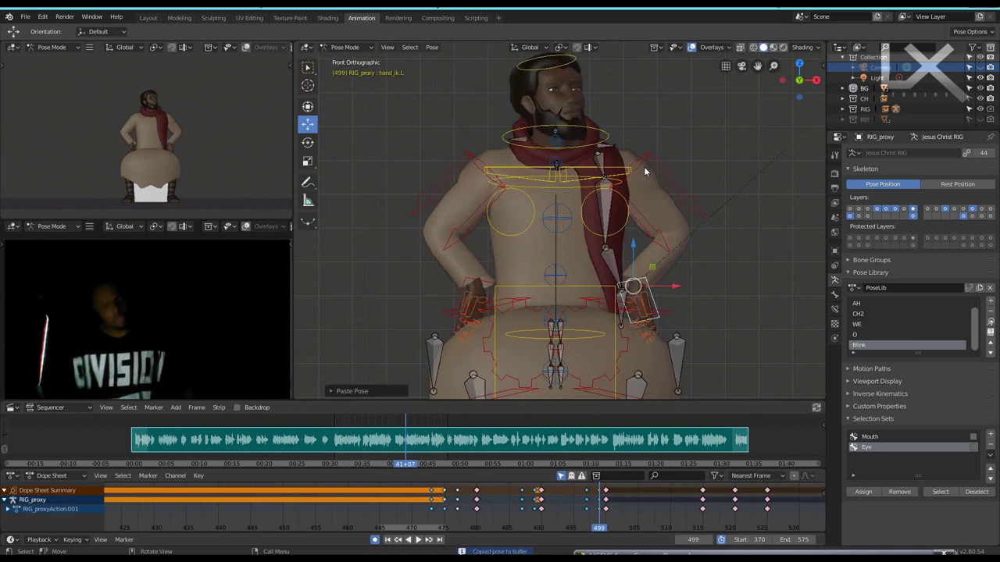
click(568, 170)
click(418, 540)
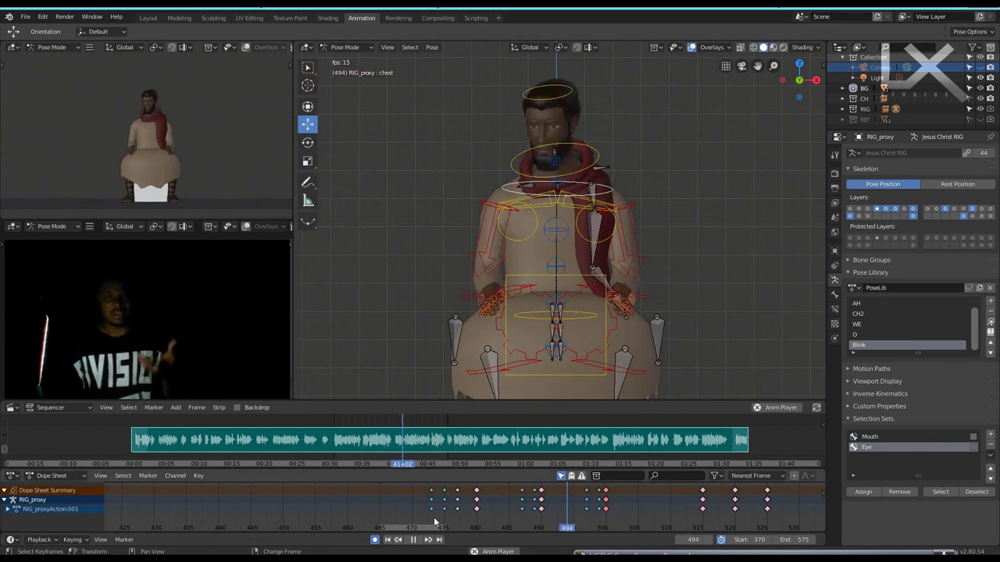
key(space)
Add a Pose Breakdowner in-between for all bones at frame 517, then check playback through frame 540.
key(a)
key(shift+e)
click(502, 206)
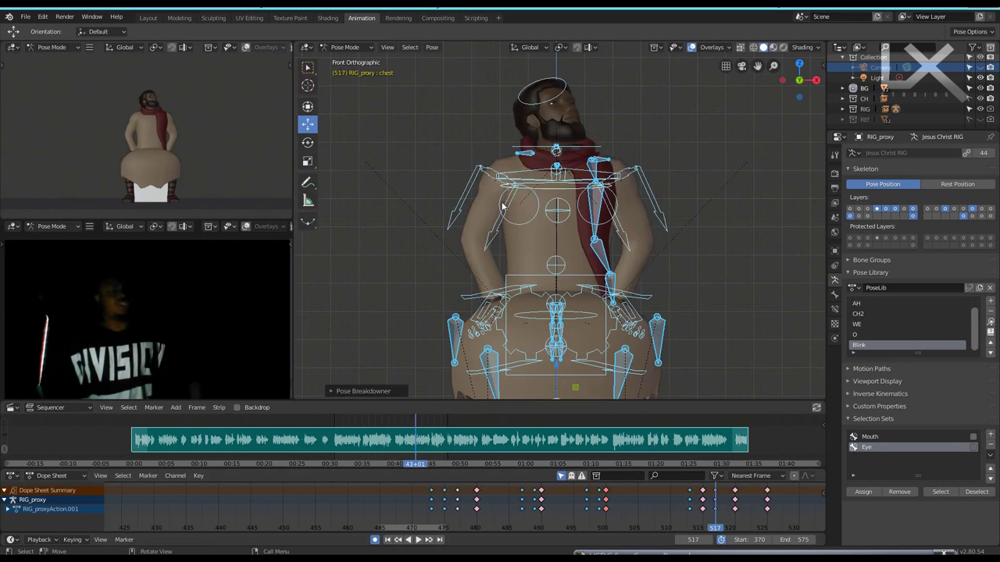
click(419, 540)
key(space)
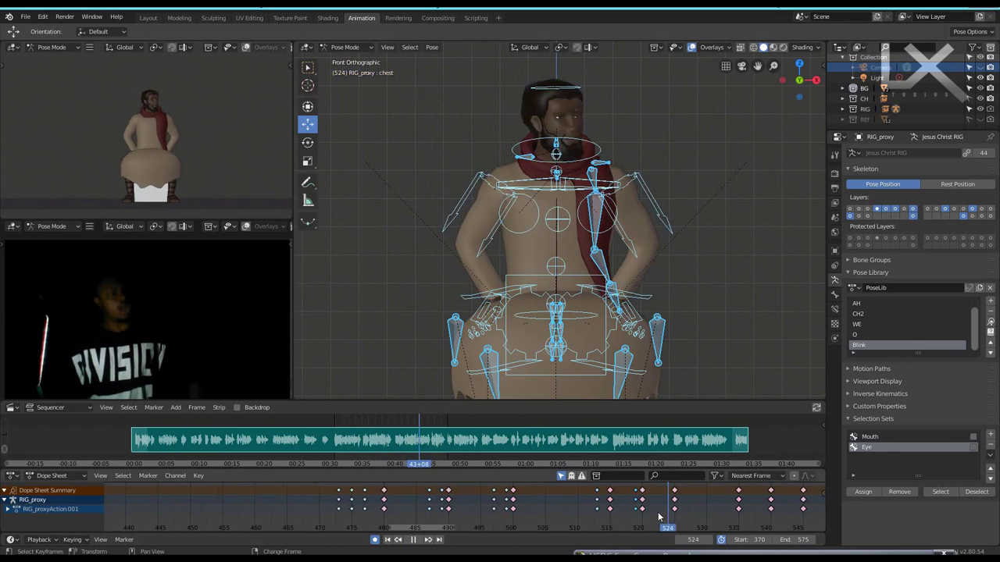
key(space)
key(space)
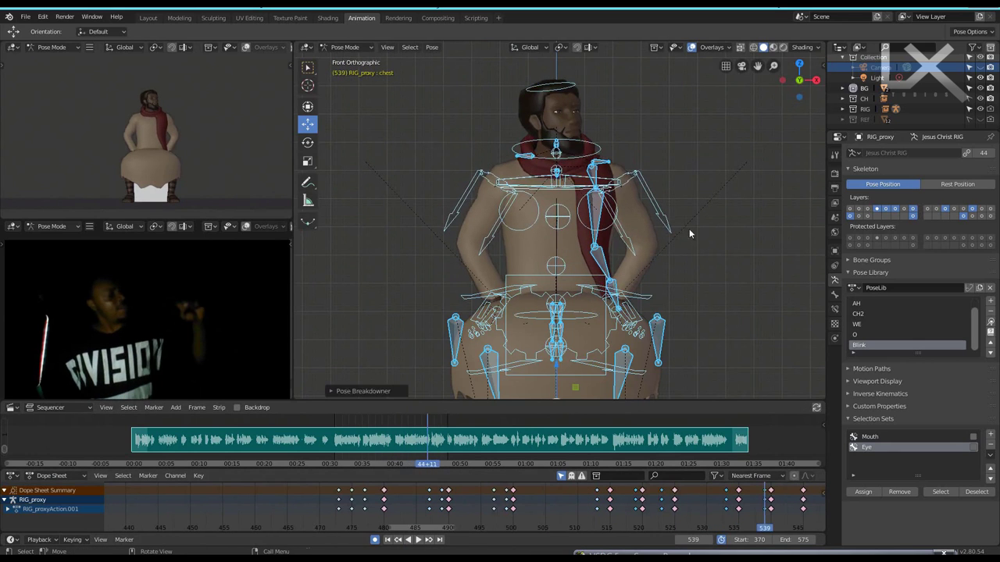
key(space)
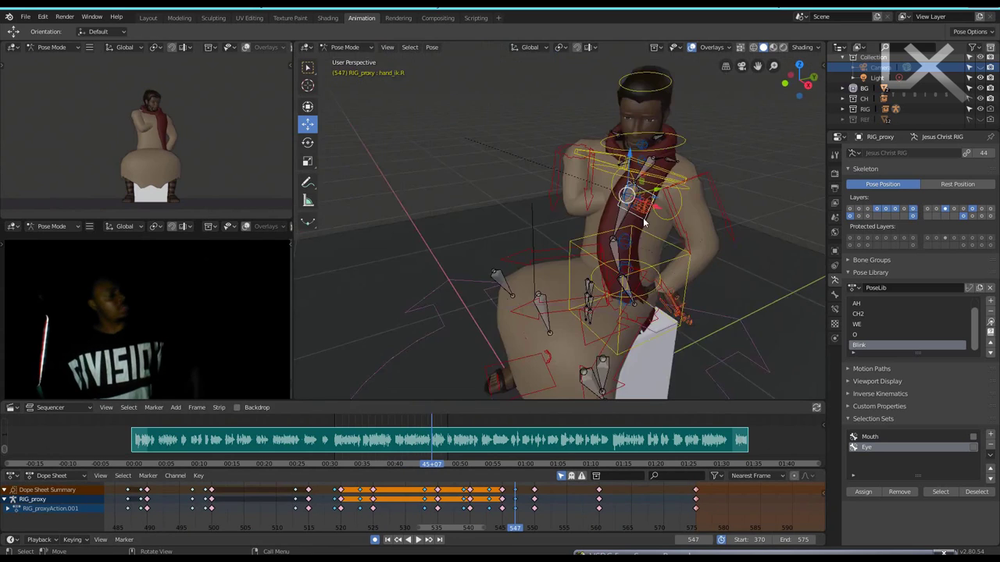
Move the Cloth Neck CTRL scarf control at frame 547.
key(KP_3)
mouse_move(662, 210)
middle_down()
mouse_move(525, 176)
mouse_move(617, 179)
middle_up()
click(617, 178)
key(g)
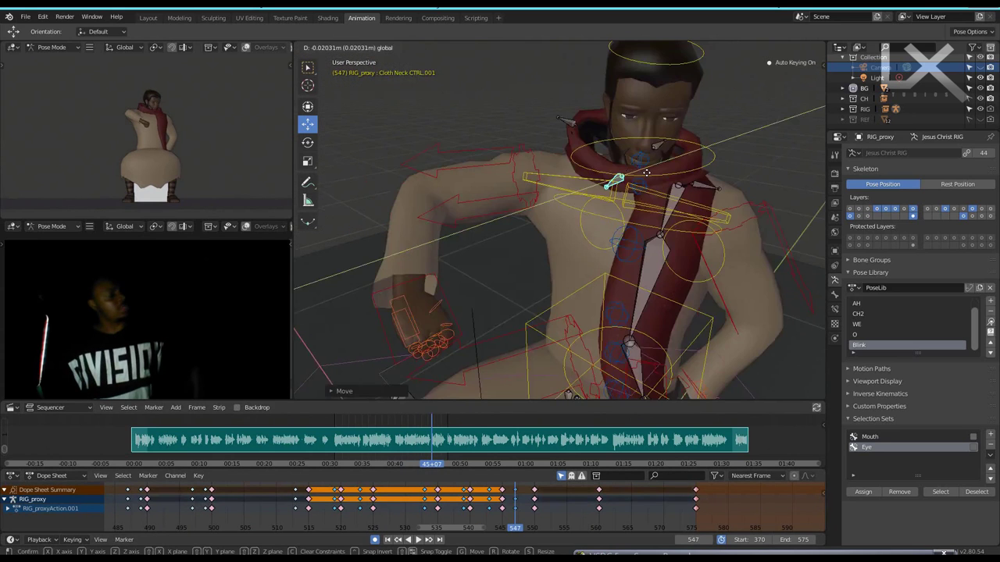
click(646, 172)
key(KP_3)
Rotate hand_ik.R on its local X axis at frame 549.
click(435, 275)
key(r)
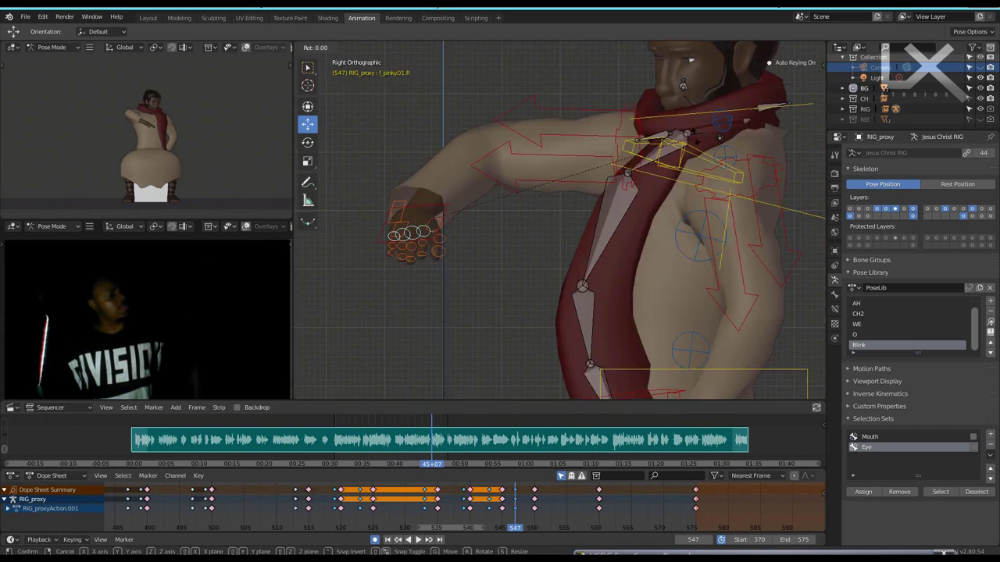
key(Escape)
click(414, 235)
mouse_move(414, 234)
middle_down()
mouse_move(536, 224)
mouse_move(623, 236)
mouse_move(565, 130)
middle_up()
key(Right)
key(Right)
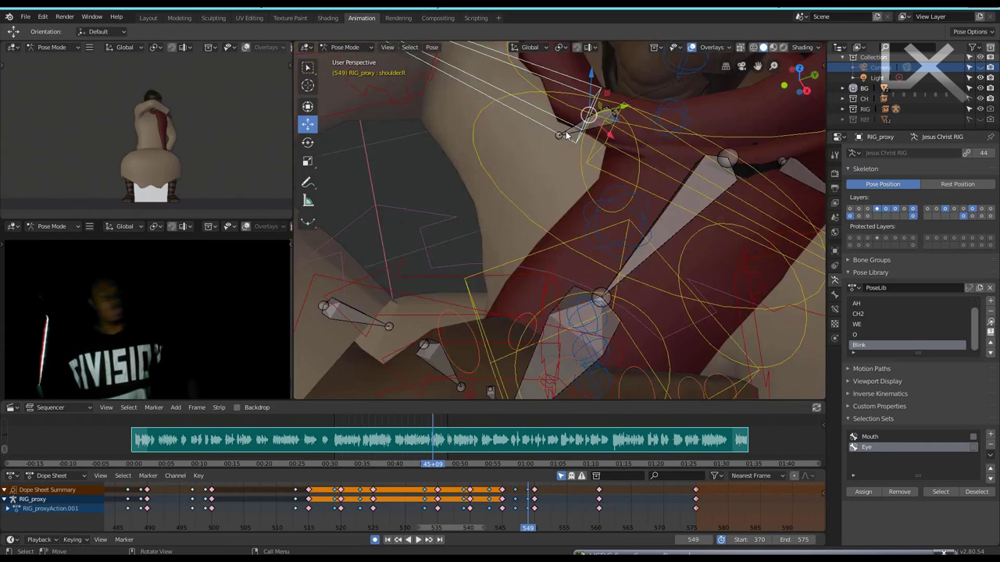
key(KP_1)
key(r)
key(x)
key(x)
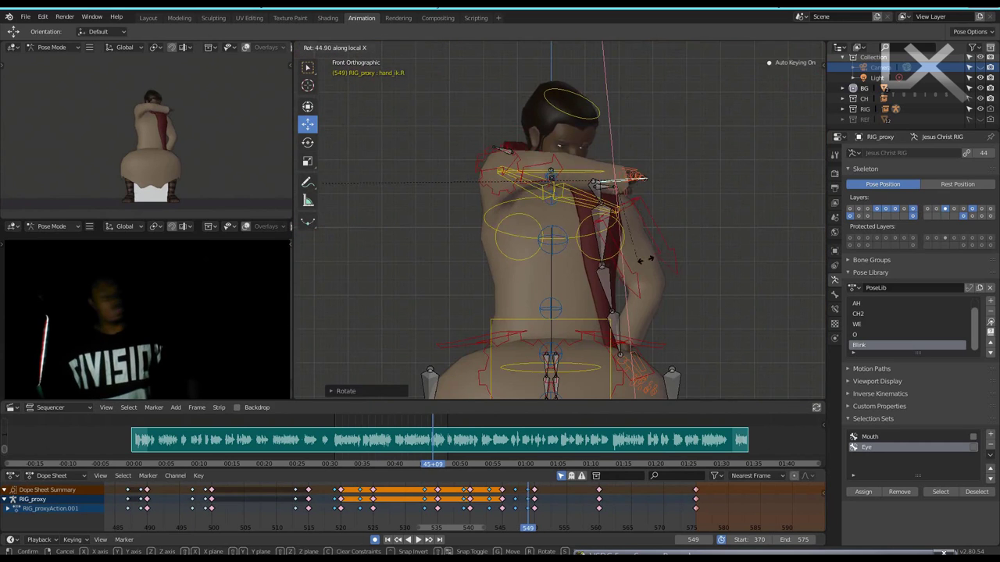
click(640, 259)
At frame 547, select the right middle and ring fingers and rotate upper_arm_ik.R on X.
key(Left)
key(Left)
scroll(394, 270, up, 5)
click(390, 265)
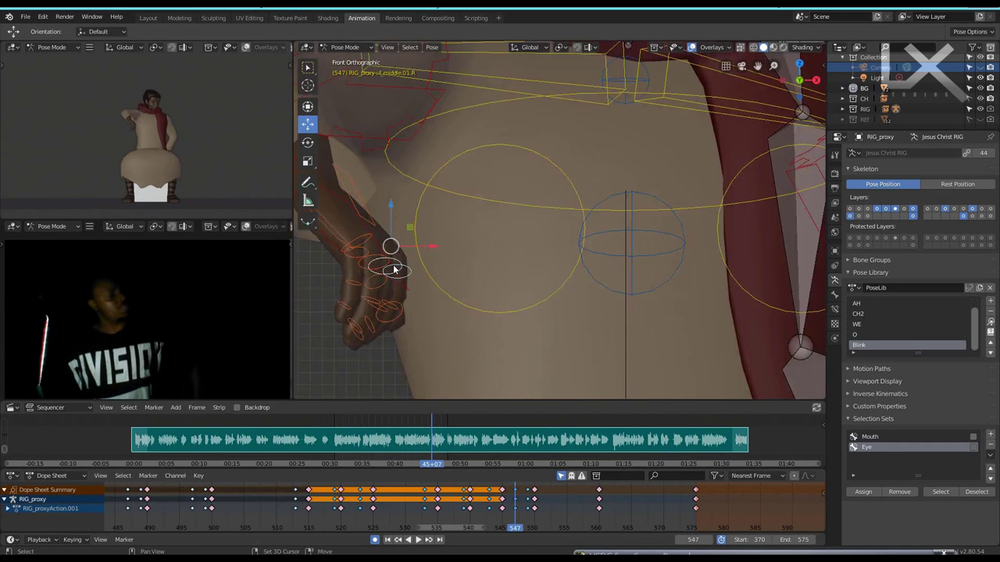
click(395, 270)
scroll(463, 205, down, 6)
click(464, 204)
key(r)
key(x)
key(x)
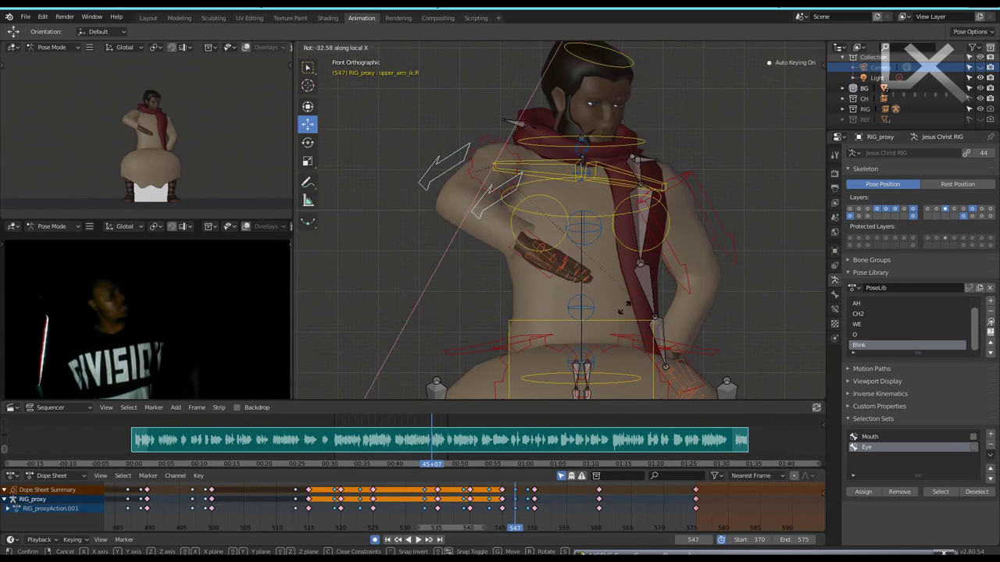
click(624, 308)
At frame 549, twist upper_arm_ik.R on Z and rotate shoulder.R forward.
key(Right)
key(Right)
key(r)
key(z)
key(z)
click(732, 134)
click(547, 168)
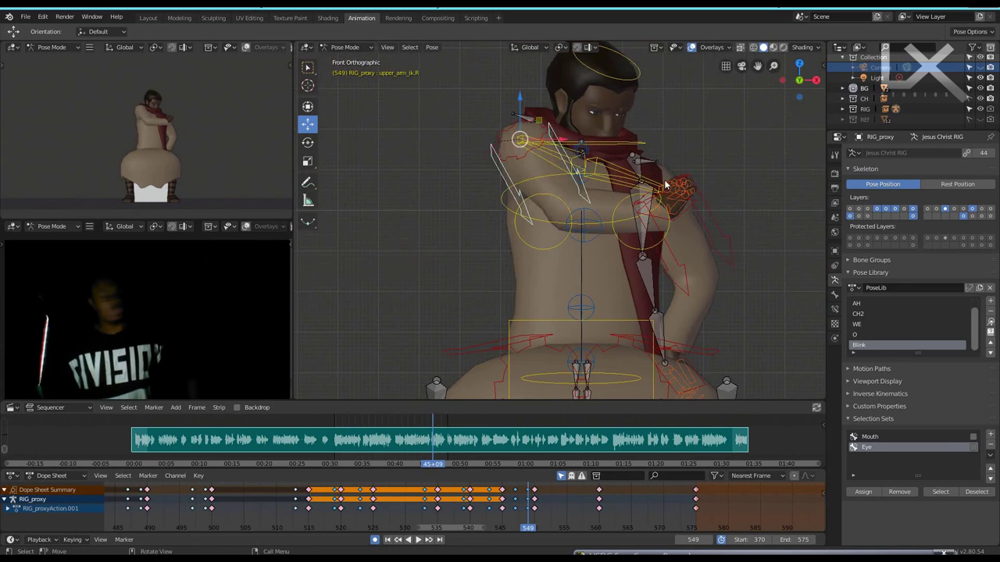
key(r)
click(530, 214)
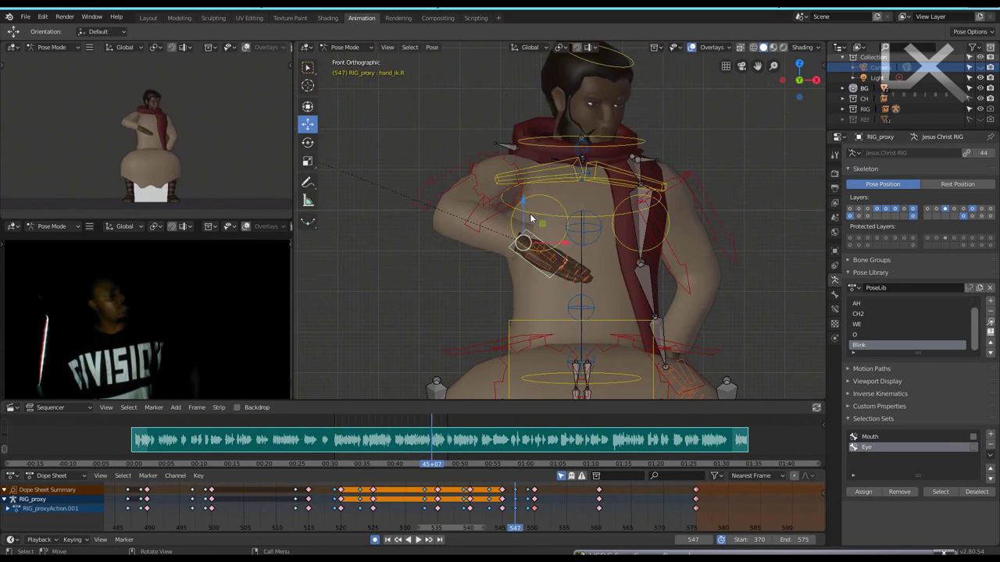
At frame 558, select the upper spine control and the right ring finger bone.
key(Right)
key(Right)
key(Right)
click(570, 244)
scroll(658, 304, up, 3)
click(658, 304)
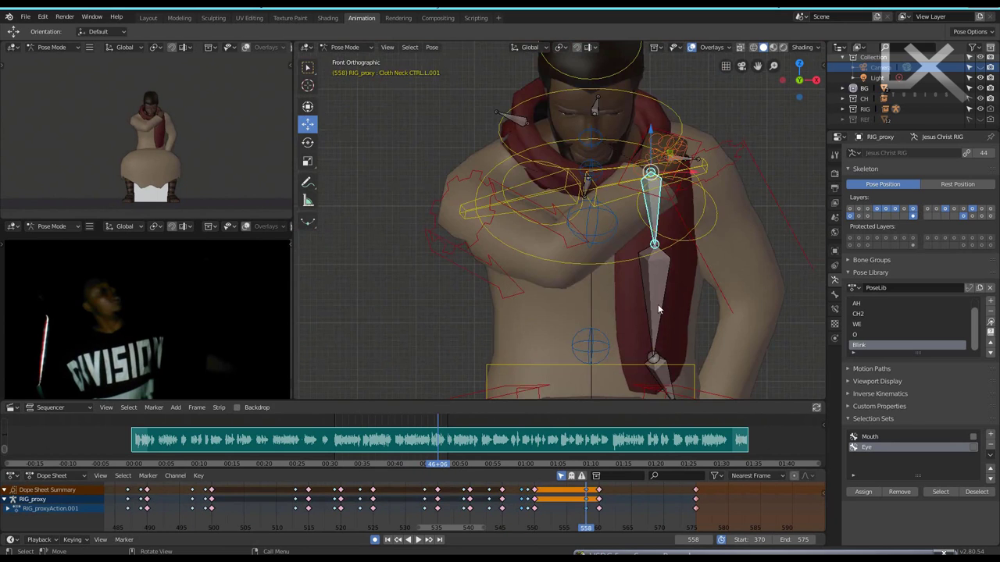
mouse_move(658, 304)
middle_down()
mouse_move(656, 283)
mouse_move(669, 328)
middle_up()
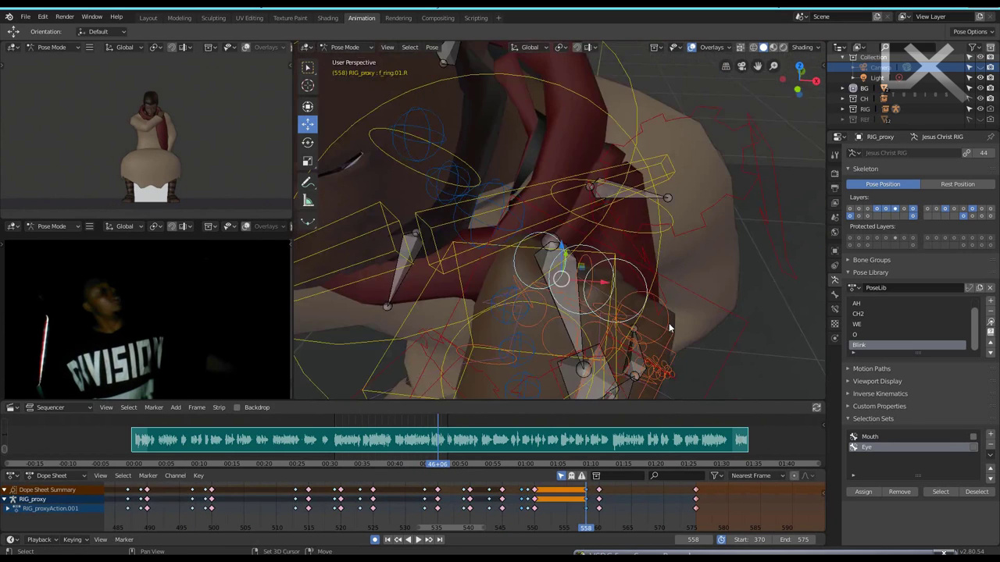